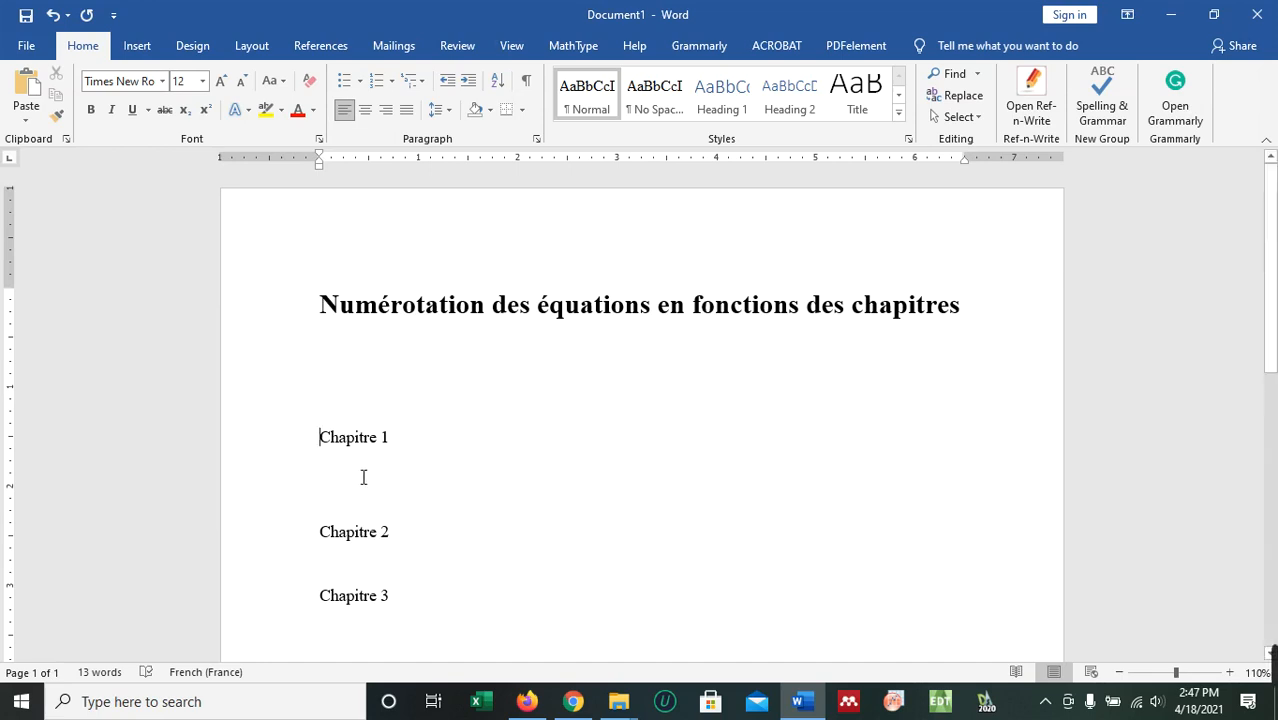
- Add the sample equation numbers 1.1 and 1.2 on separate lines under Chapitre 1, leaving a blank line after the heading
click(416, 448)
key(Return)
key(Return)
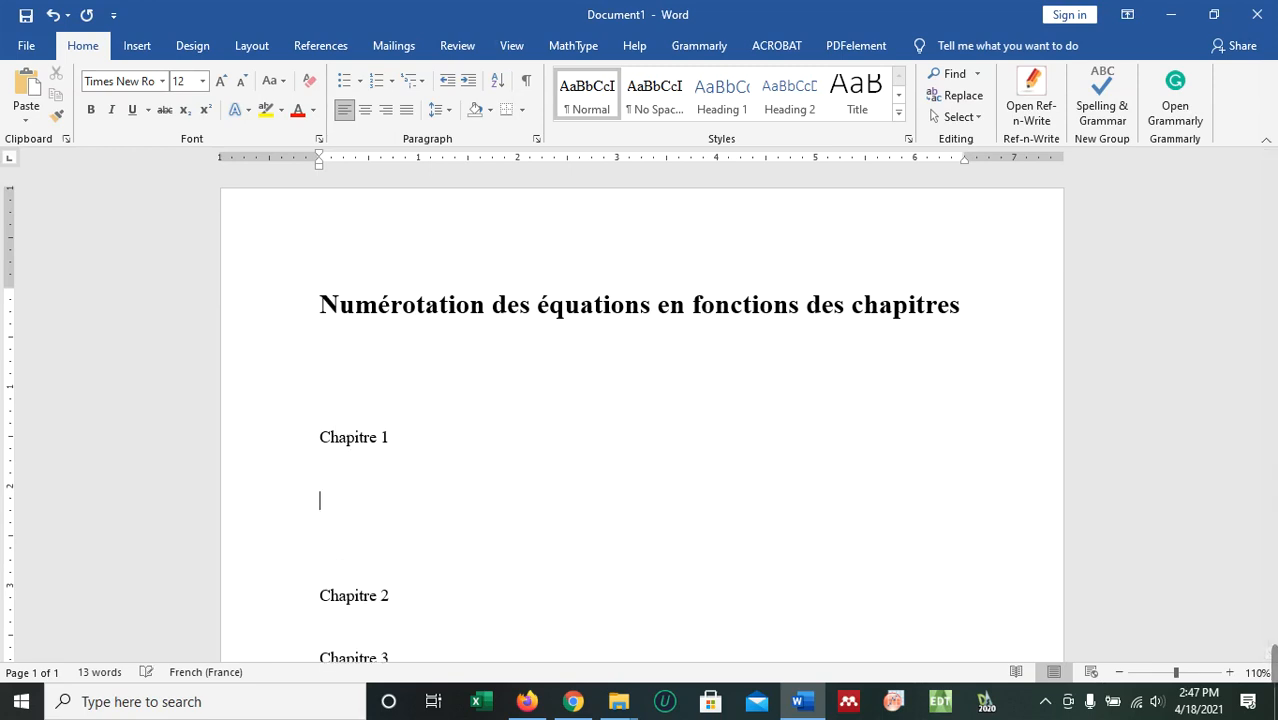
text(1.1)
key(Return)
text(1.)
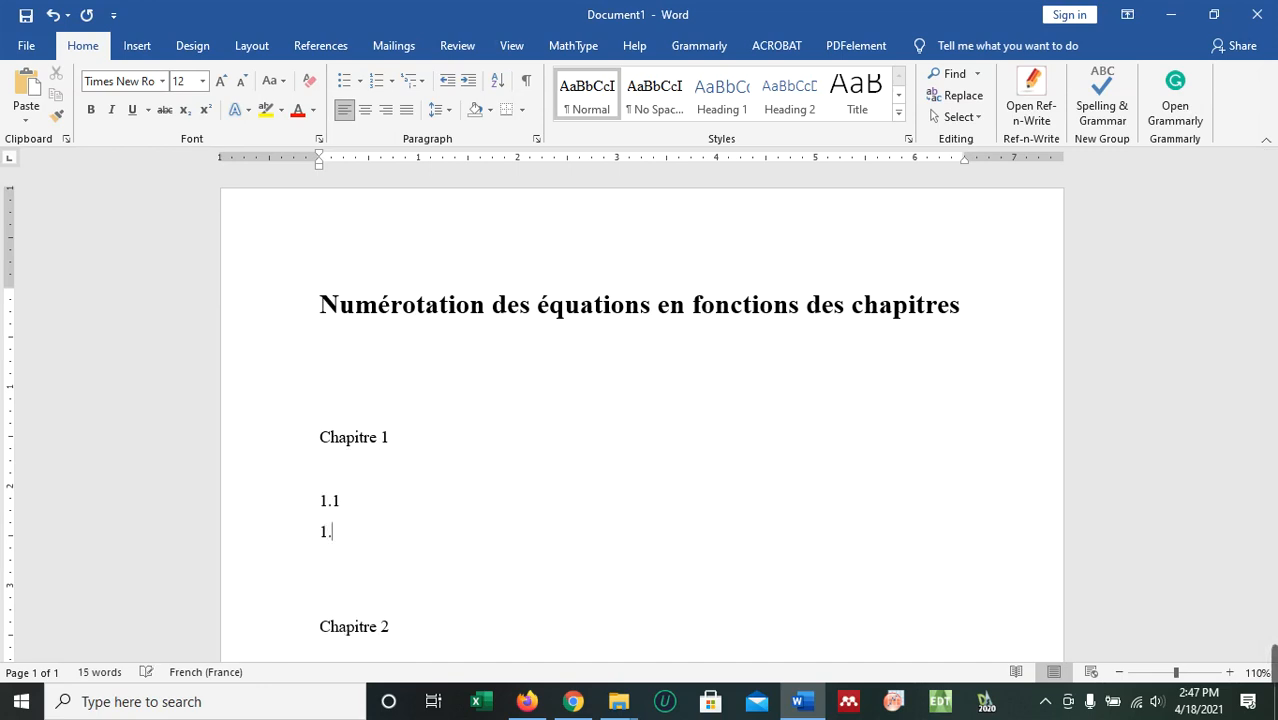
text(2)
scroll(214, 465, down, 1)
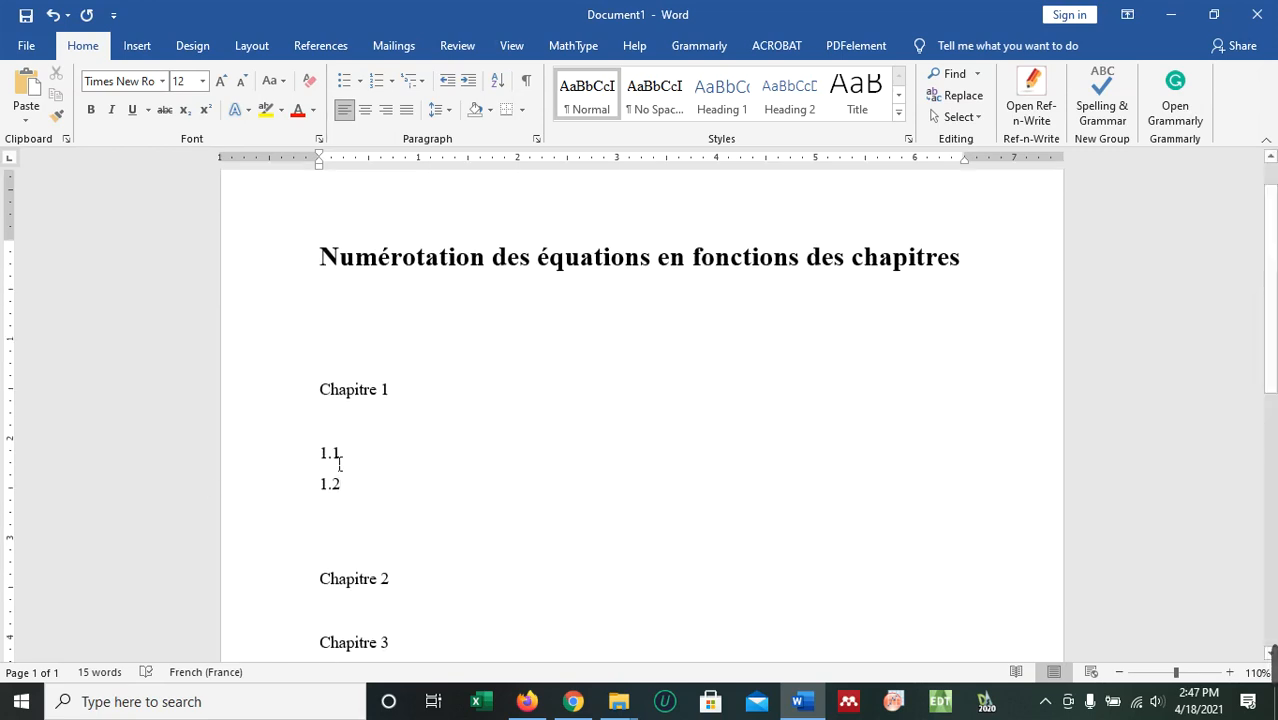
- Add the sample equation numbers 2.1 and 2.2 on separate lines directly under Chapitre 2
scroll(400, 470, down, 3)
click(423, 436)
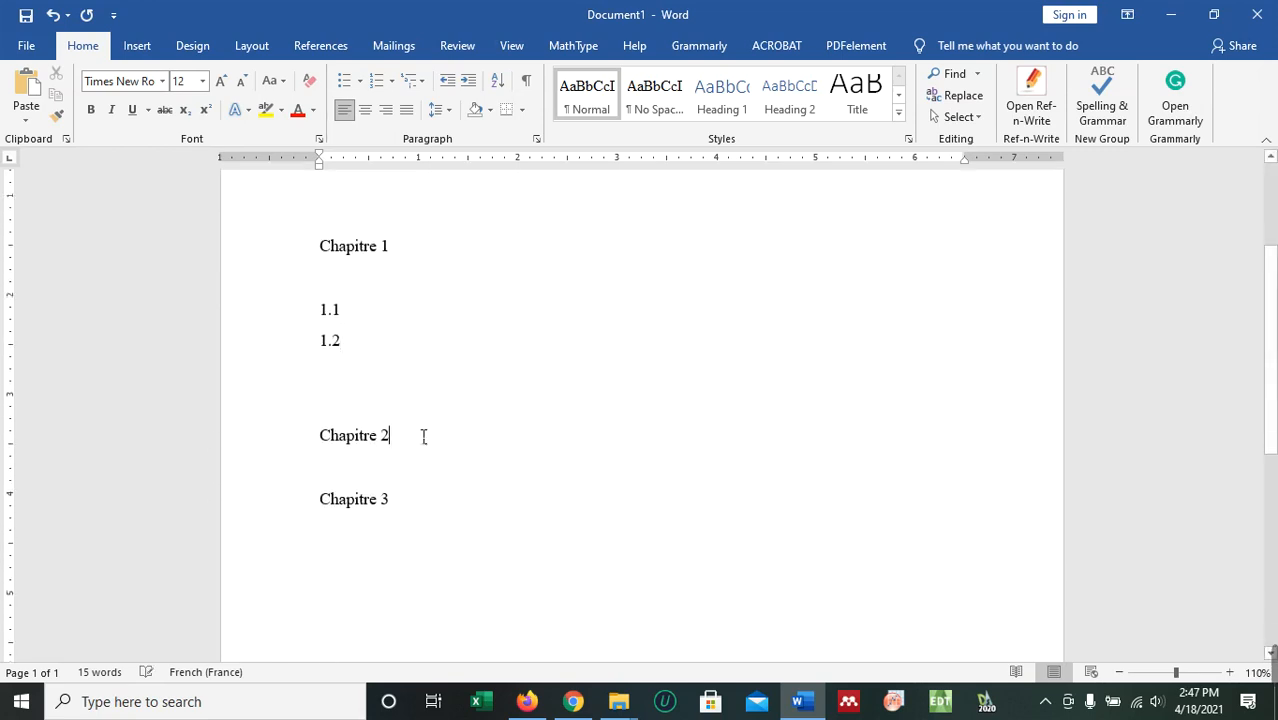
key(Return)
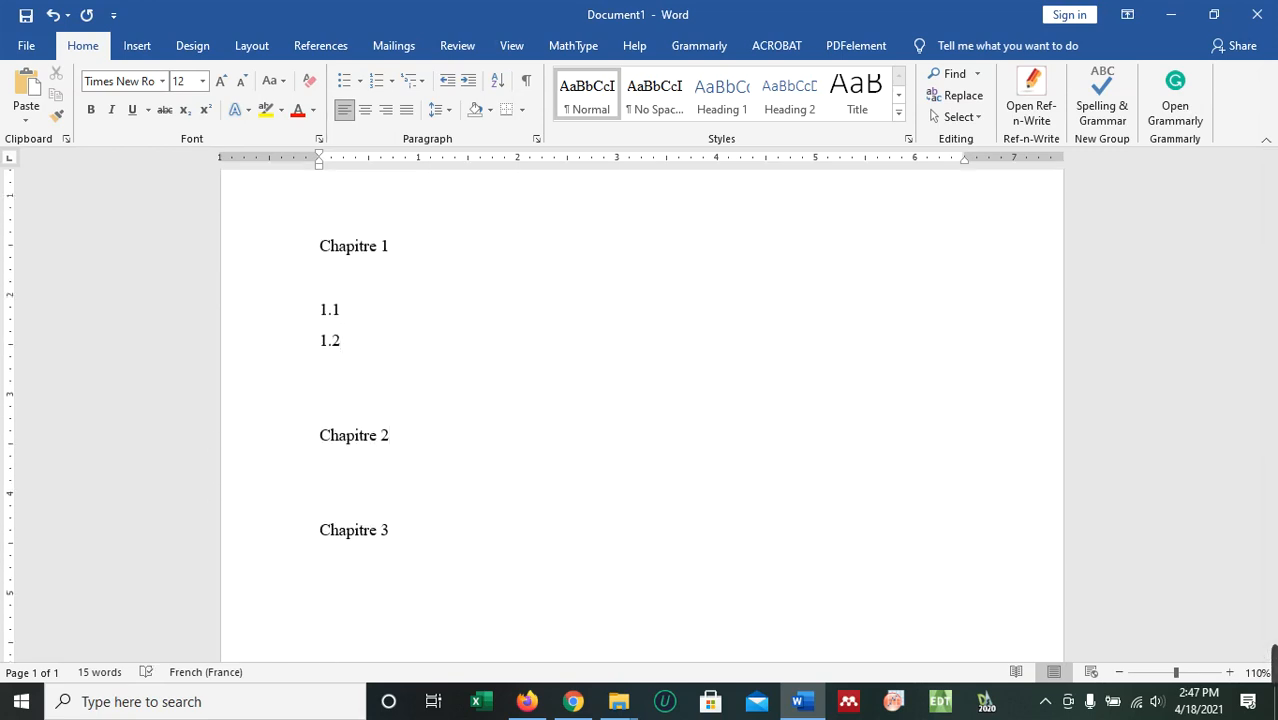
text(2.1)
key(Return)
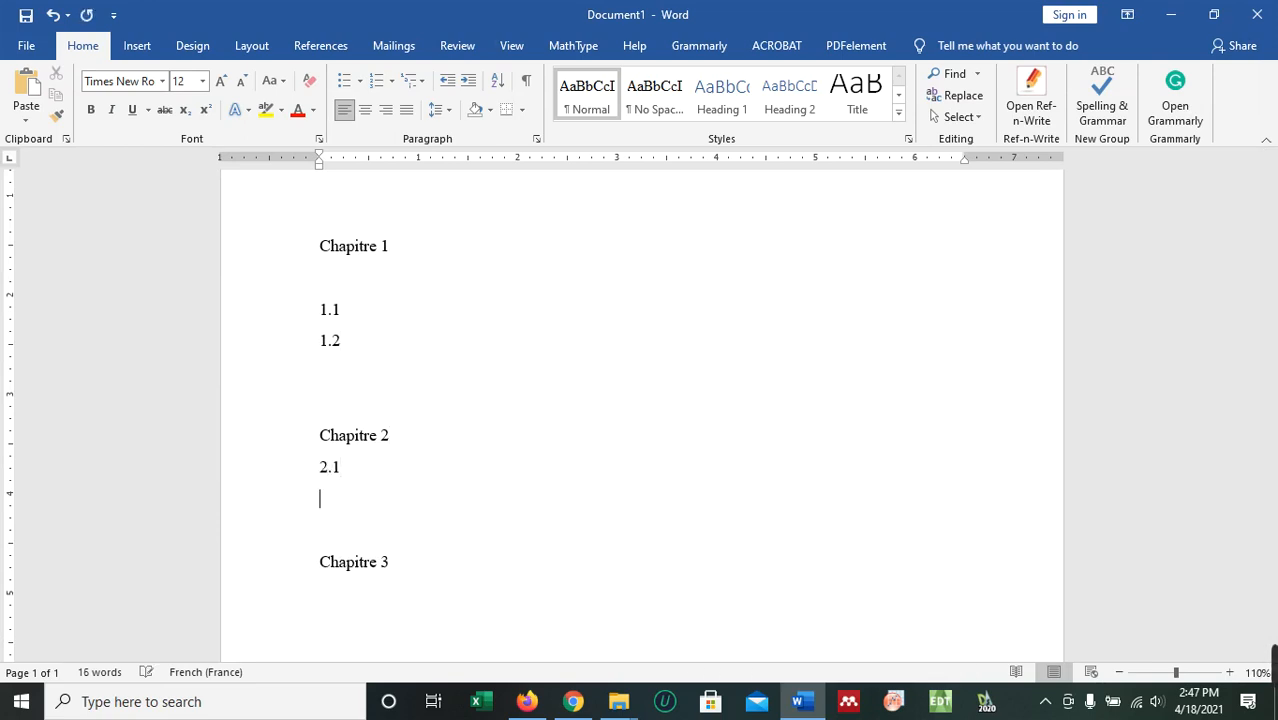
text(2.2)
- Delete the sample equation numbers under Chapitre 2 and Chapitre 1
drag(347, 510, 313, 478)
key(Delete)
click(341, 318)
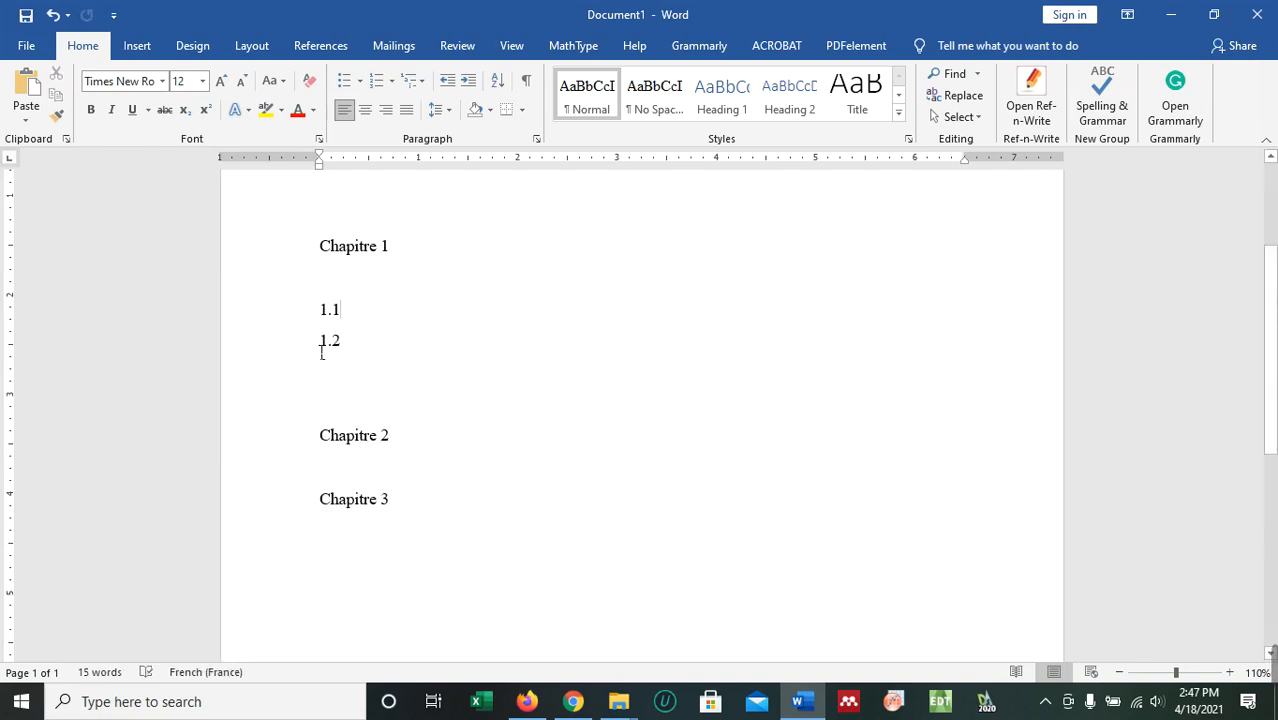
drag(321, 352, 322, 325)
drag(365, 362, 310, 325)
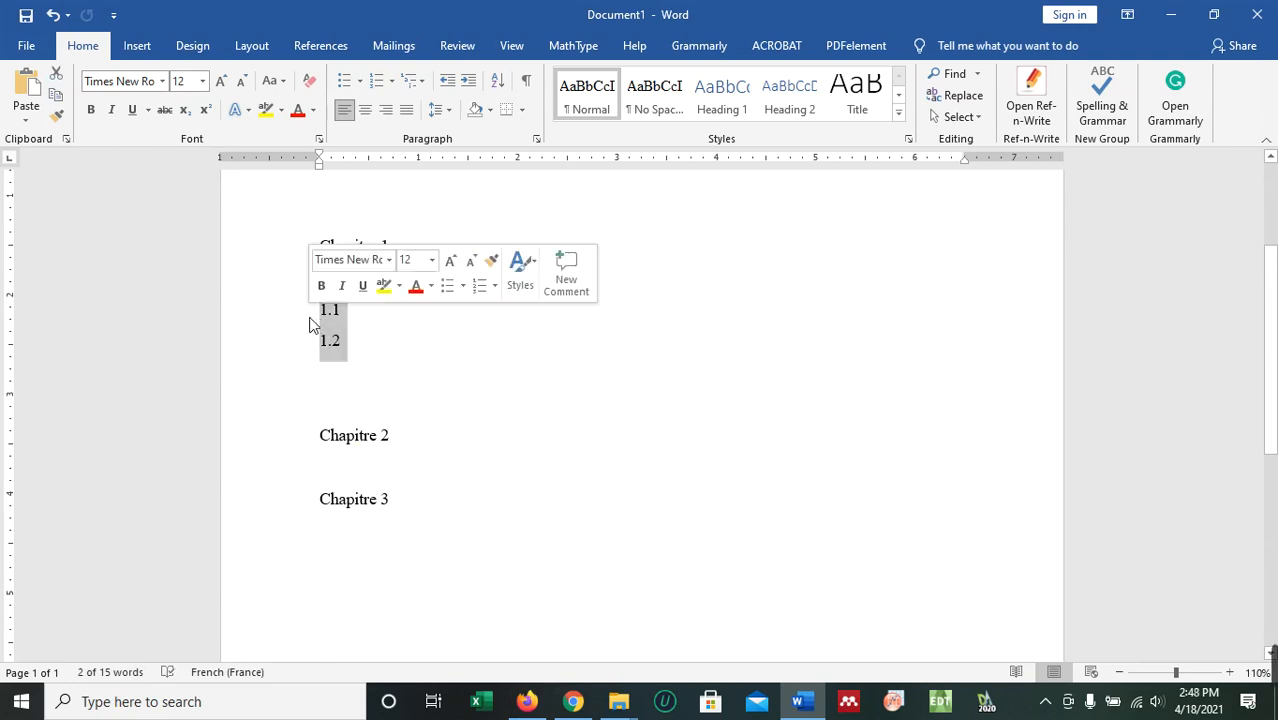
key(Delete)
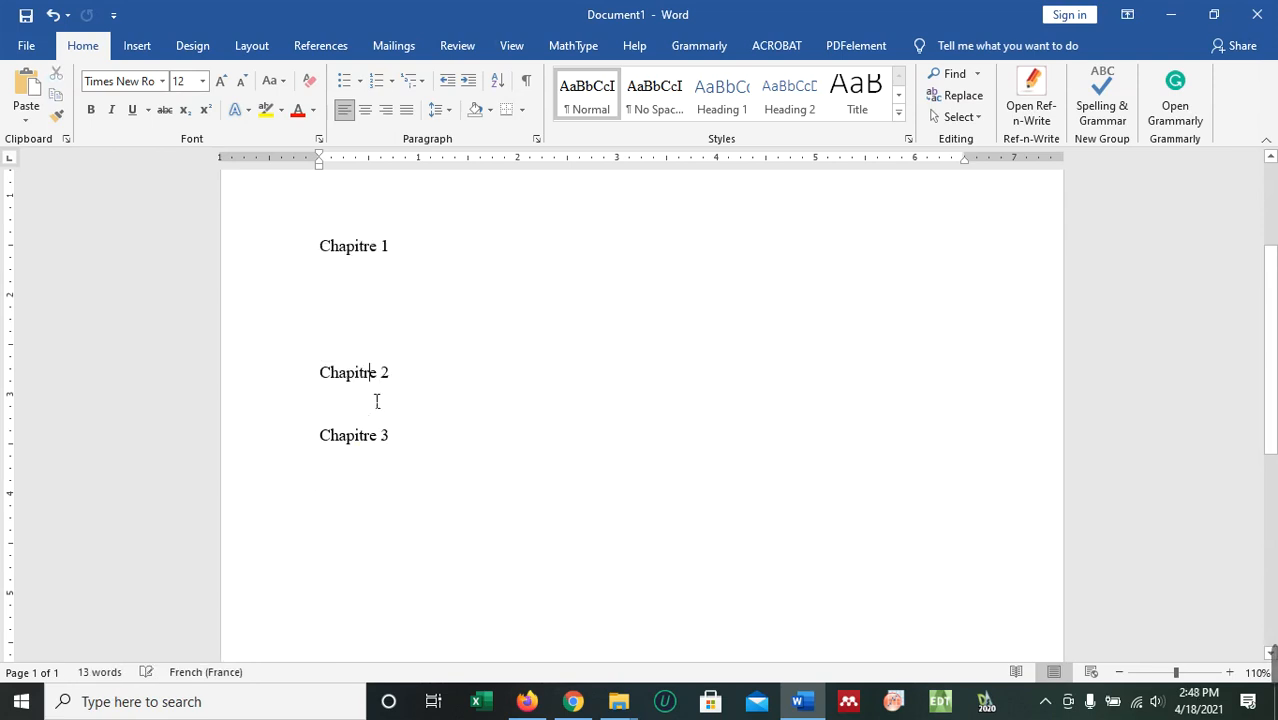
- Add a blank line below Chapitre 2, and format MathType equation numbers to include the chapter number and omit the section number
click(460, 392)
key(Return)
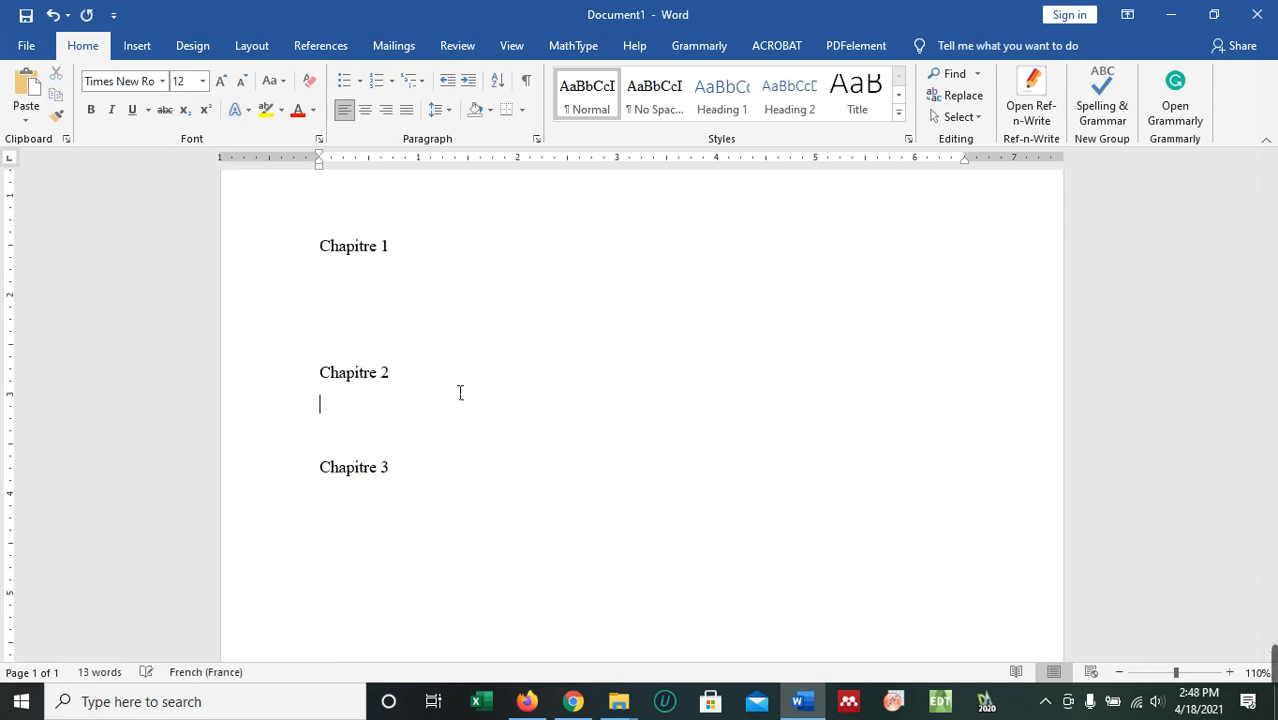
click(572, 47)
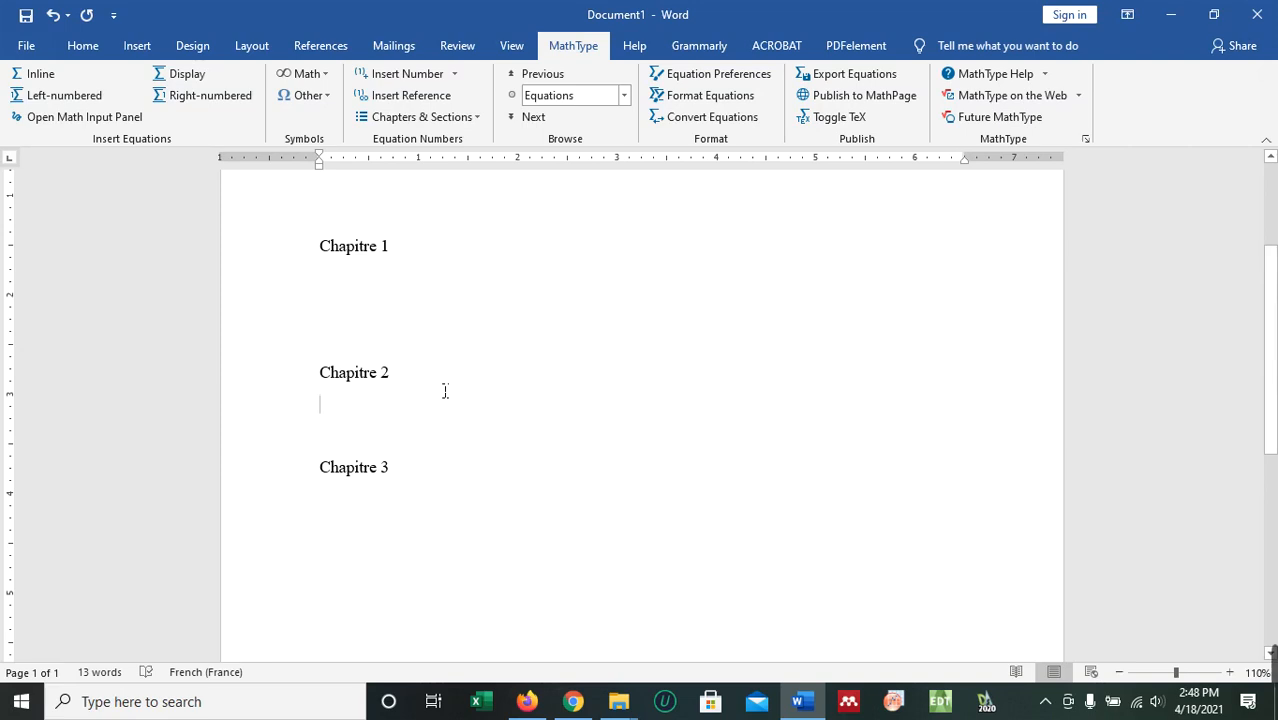
click(455, 74)
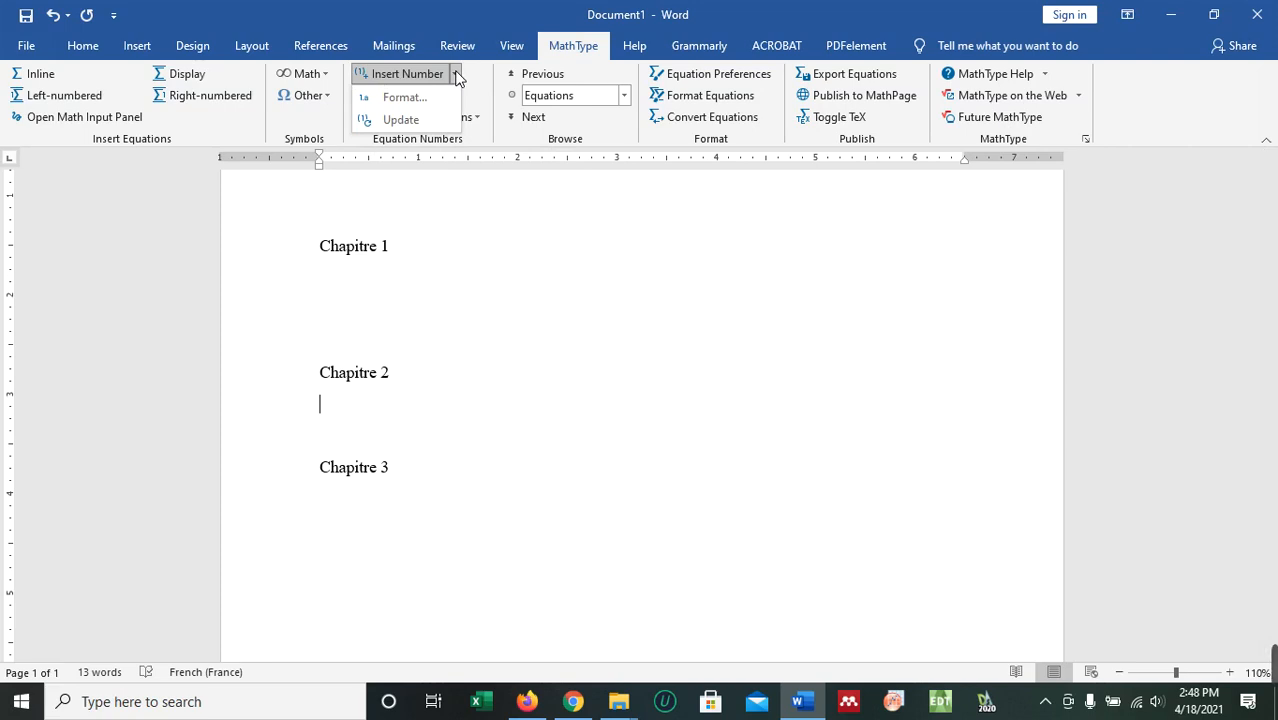
click(390, 104)
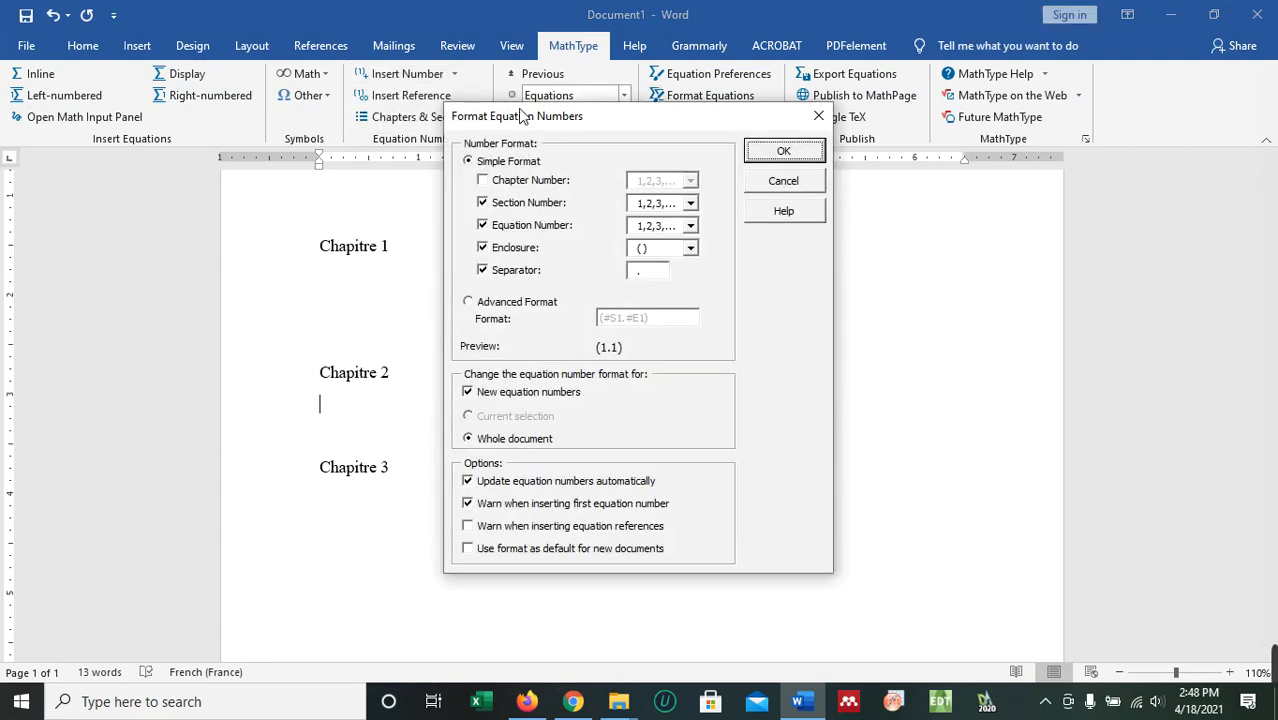
drag(522, 114, 696, 118)
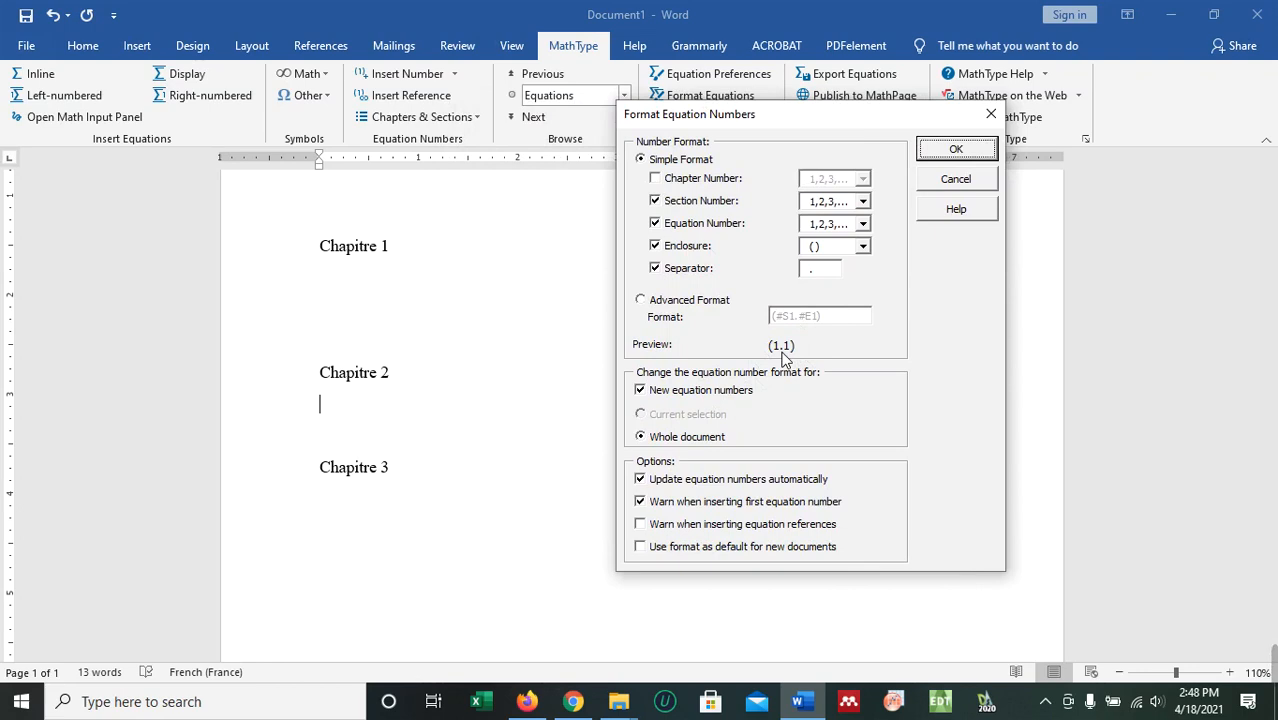
click(655, 178)
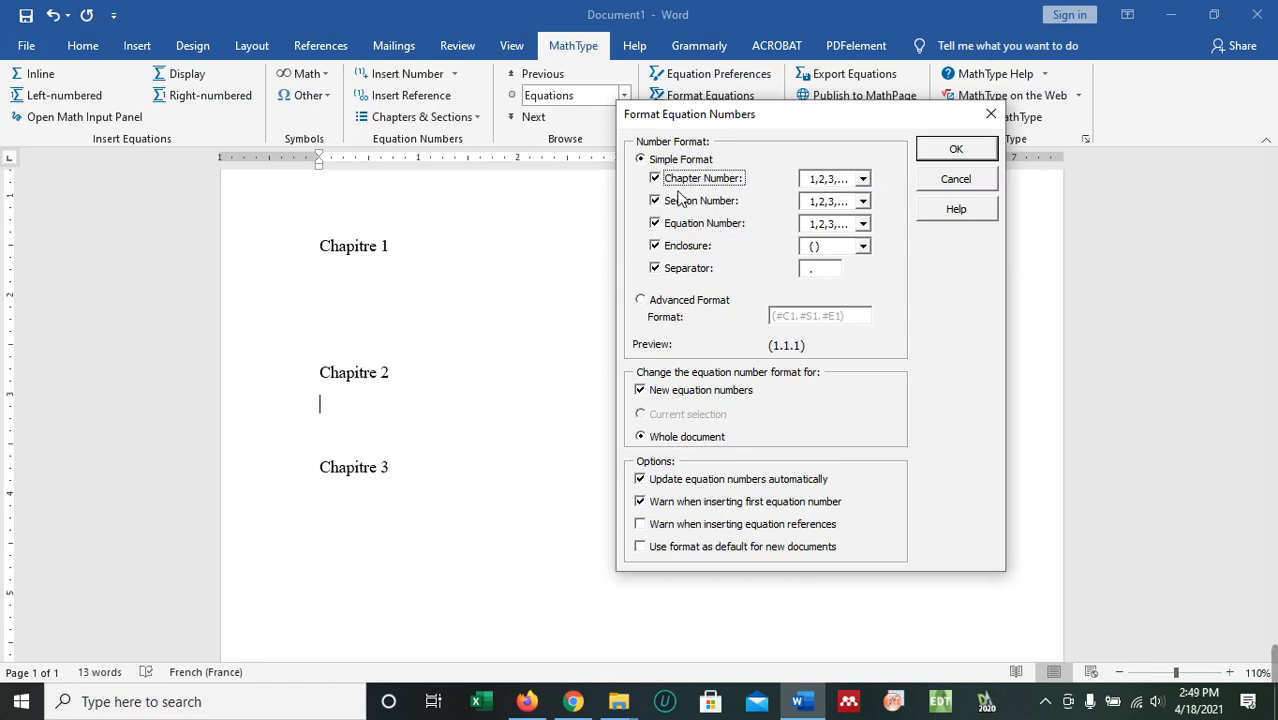
click(663, 203)
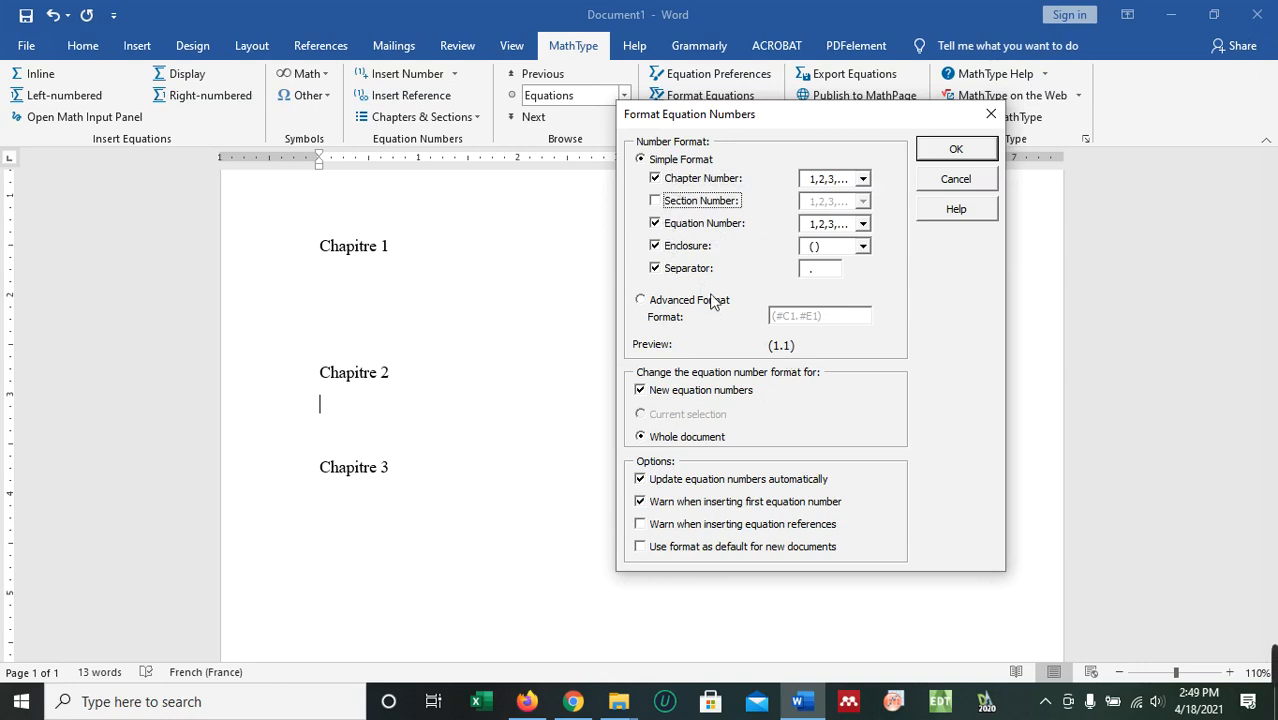
click(955, 152)
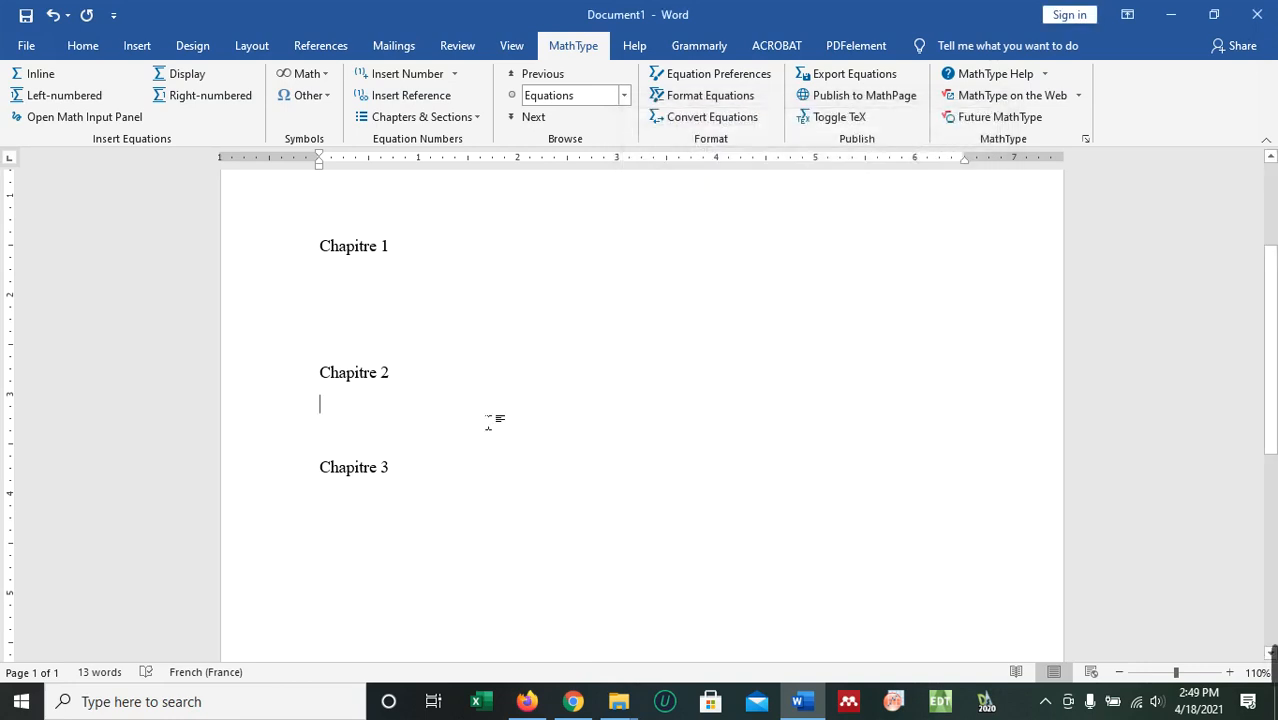
- Insert a right-numbered equation under Chapitre 1, creating the equation break with starting chapter 1 and section 1
scroll(493, 422, down, 1)
click(378, 300)
click(360, 267)
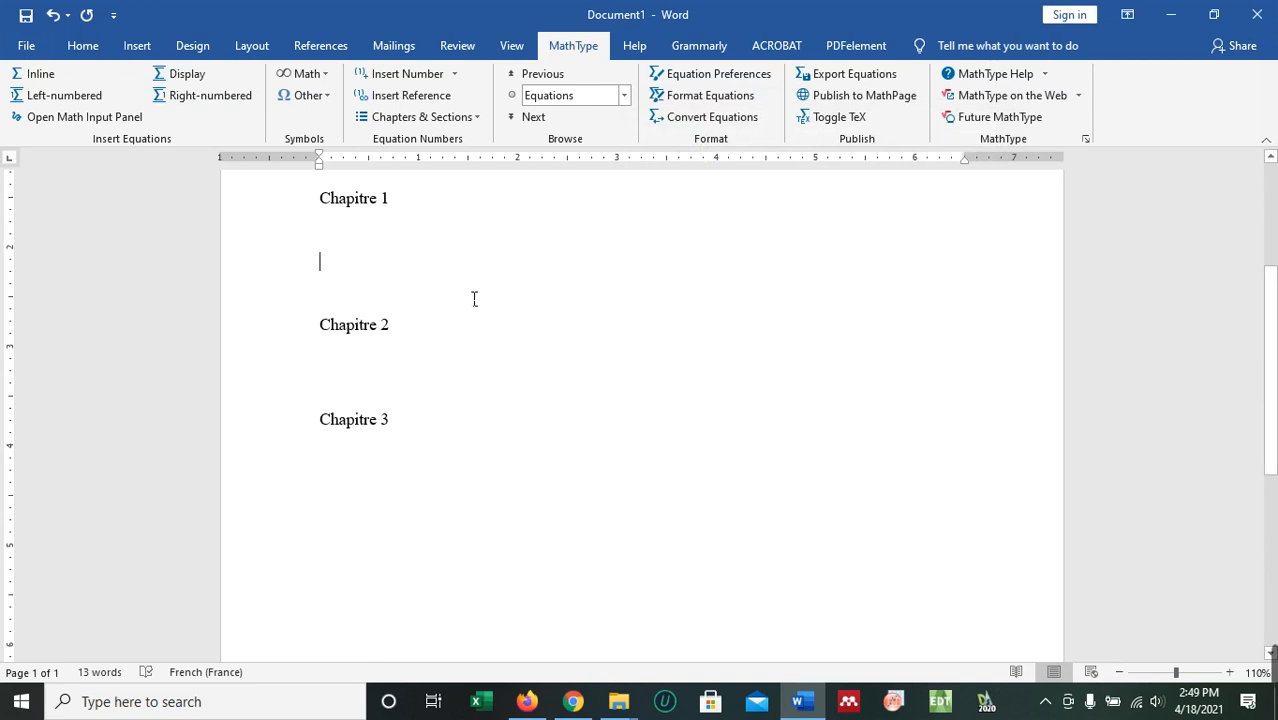
click(195, 101)
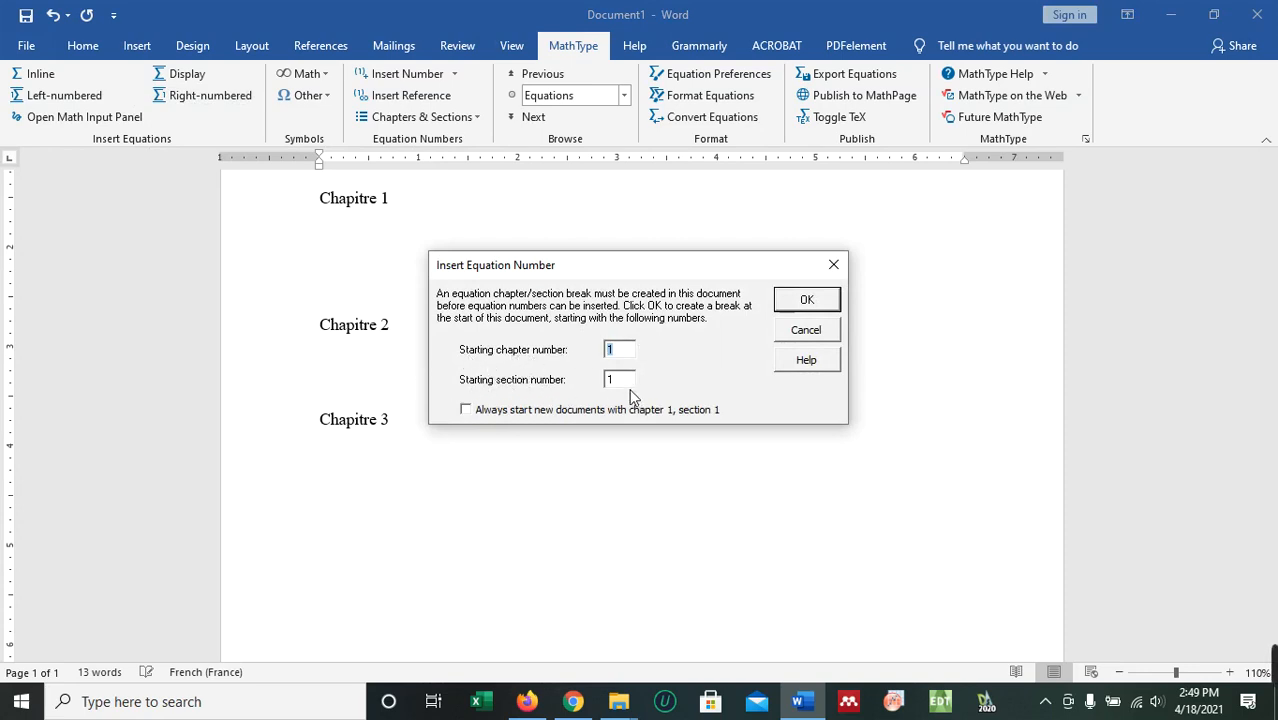
click(807, 300)
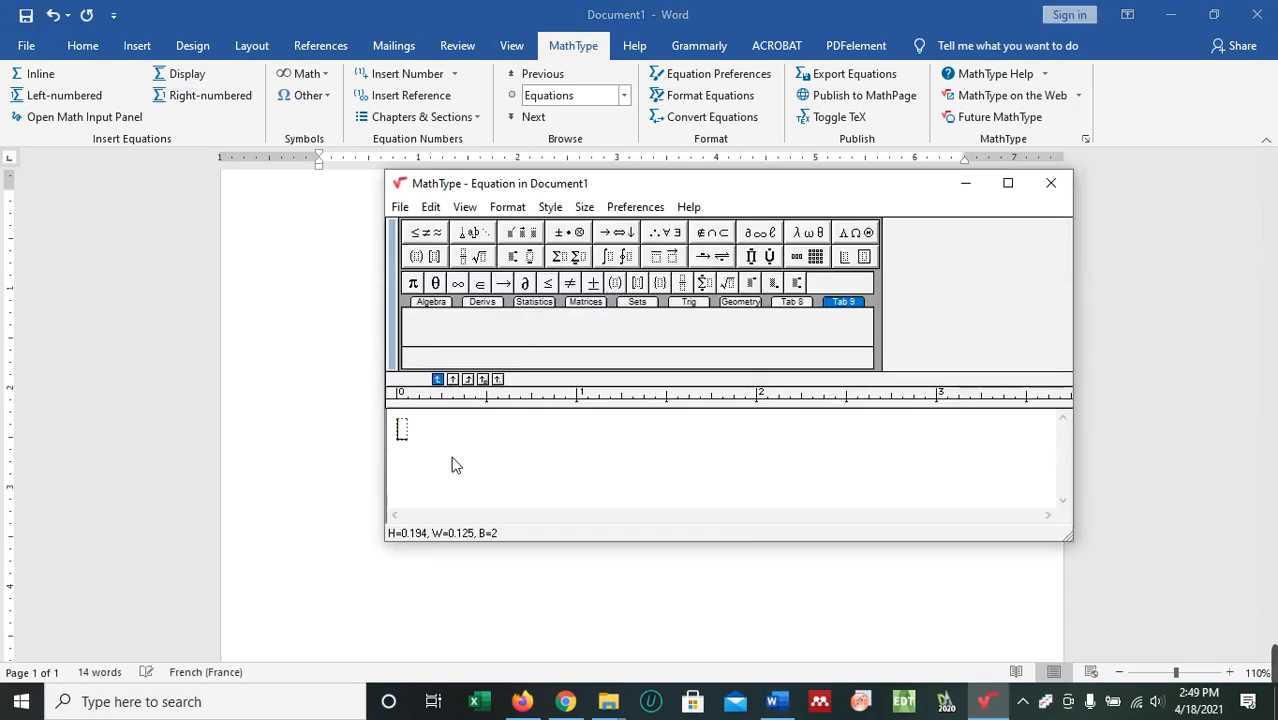
text(hgyfé)
key(BackSpace)
key(BackSpace)
key(BackSpace)
key(BackSpace)
key(BackSpace)
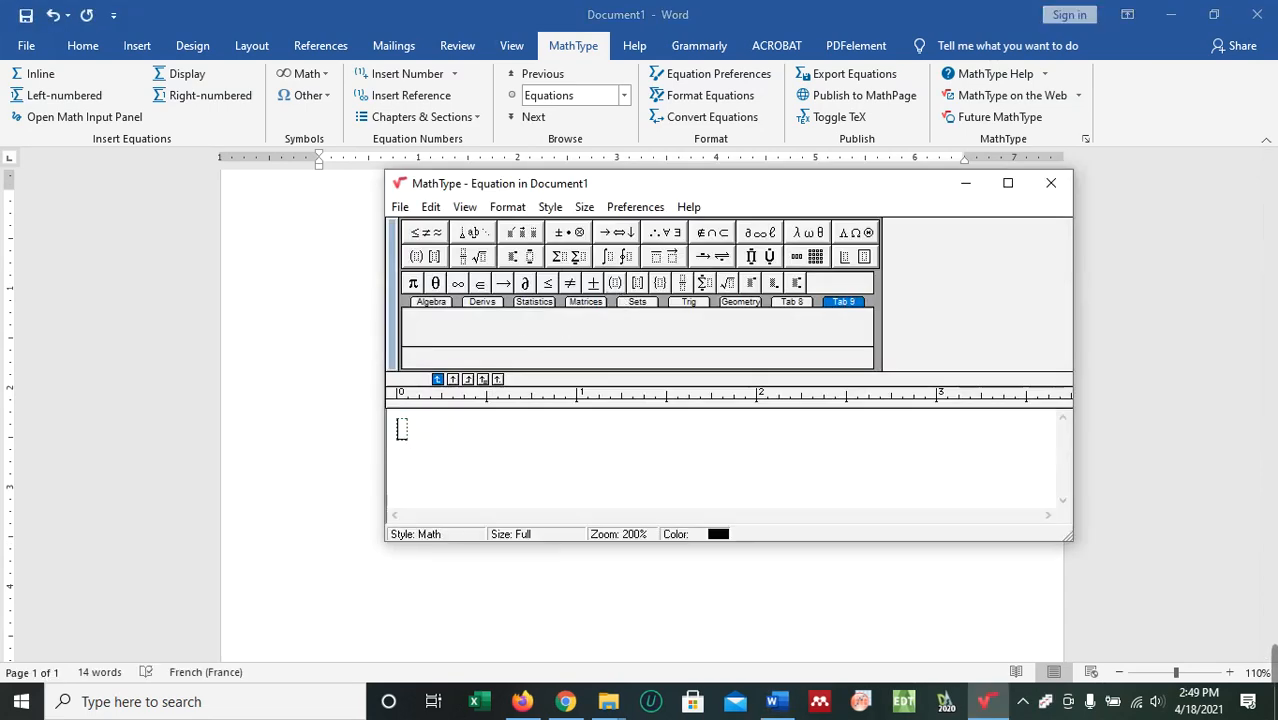
- Write the equation byhgebugj = θ ∈ ≠ {±} and return it to the document
text(byhgebugj =)
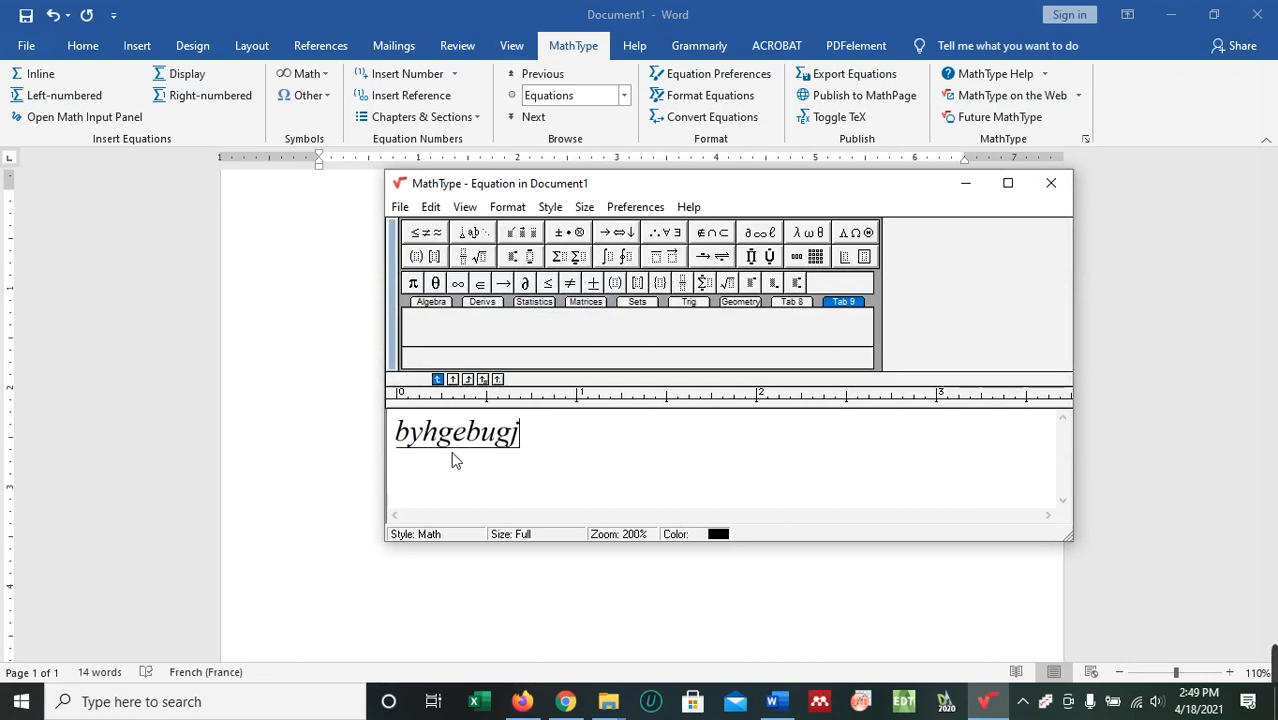
click(435, 283)
click(480, 283)
click(569, 283)
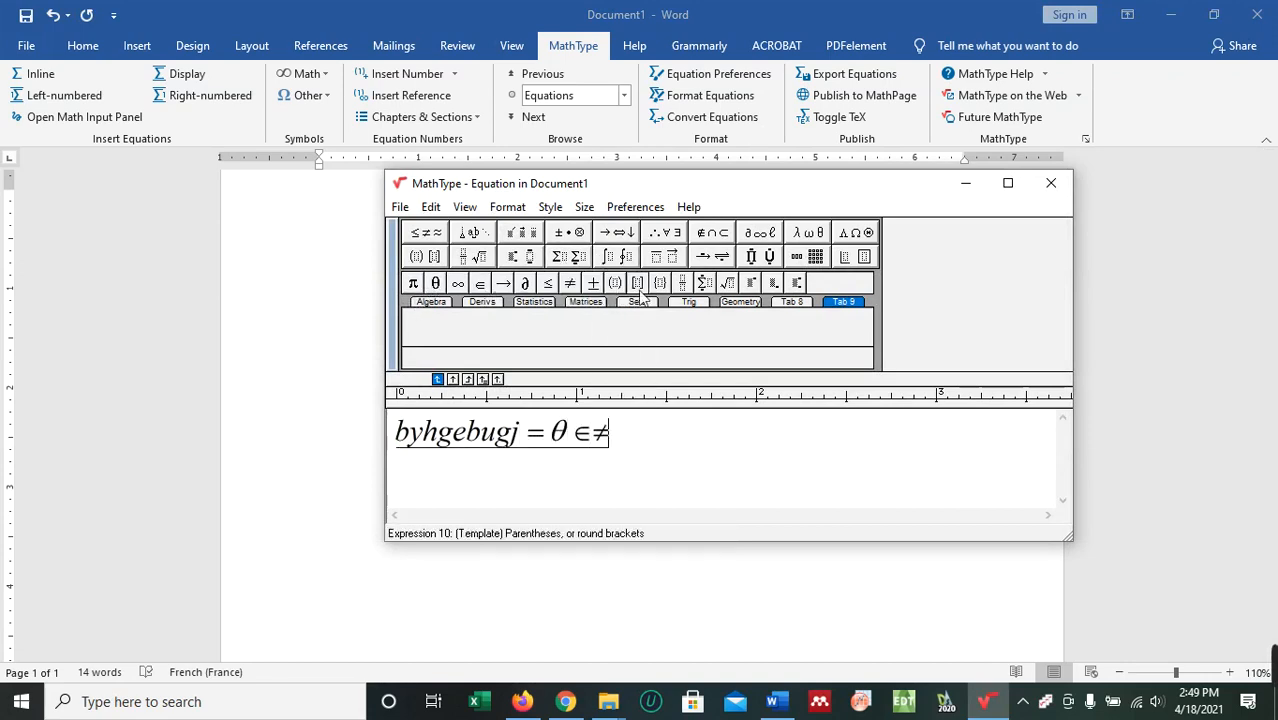
click(659, 283)
click(593, 283)
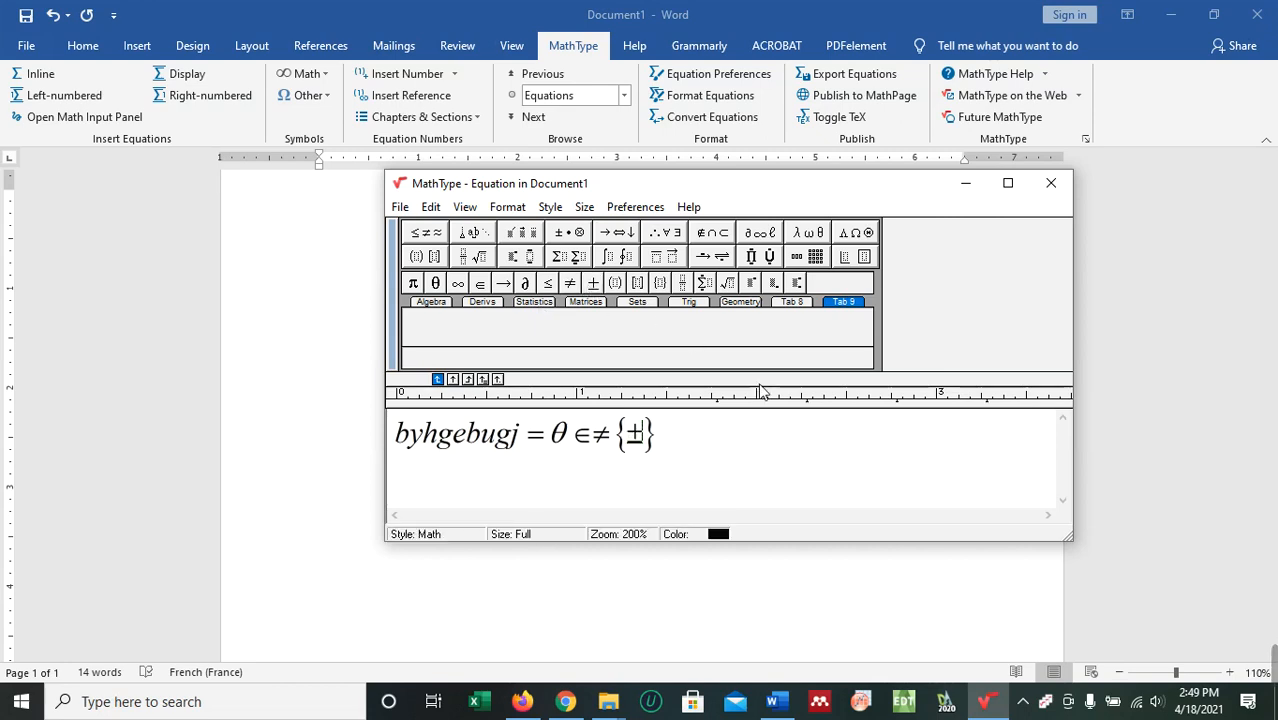
click(1051, 183)
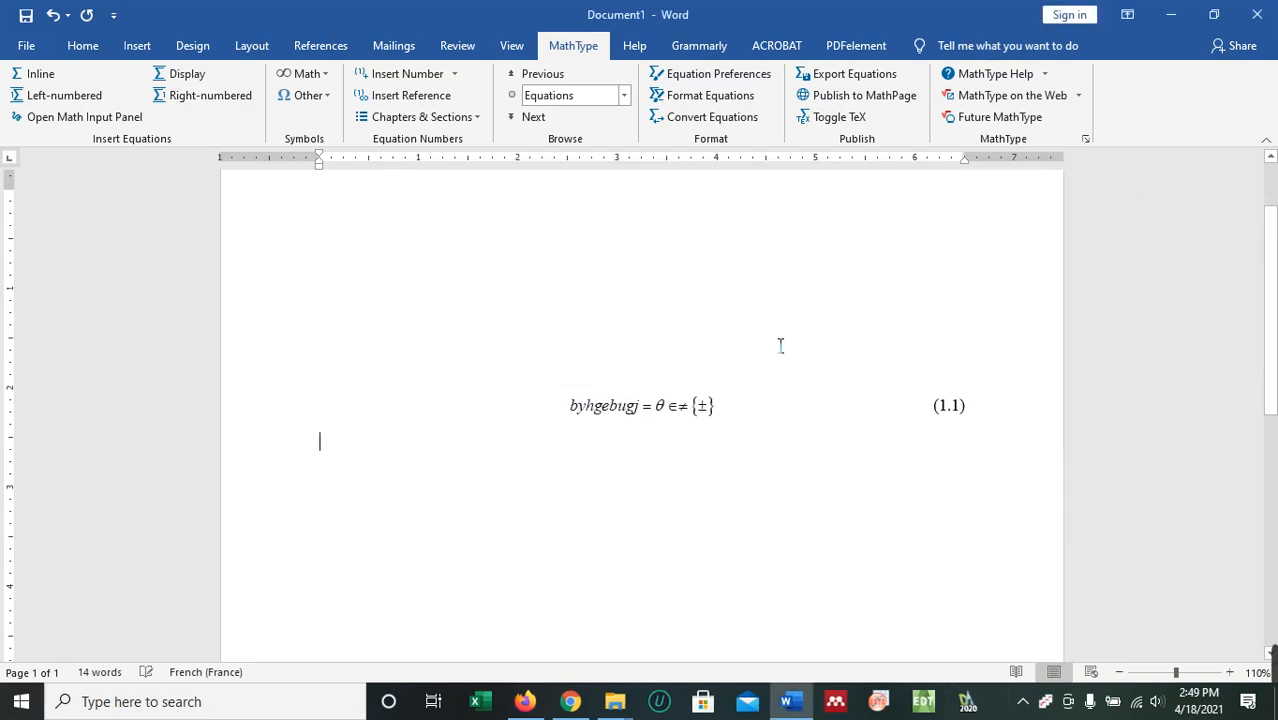
- Add a second right-numbered equation, gfegyehgfbnu4, on a new line below the first equation of Chapitre 1
click(1119, 672)
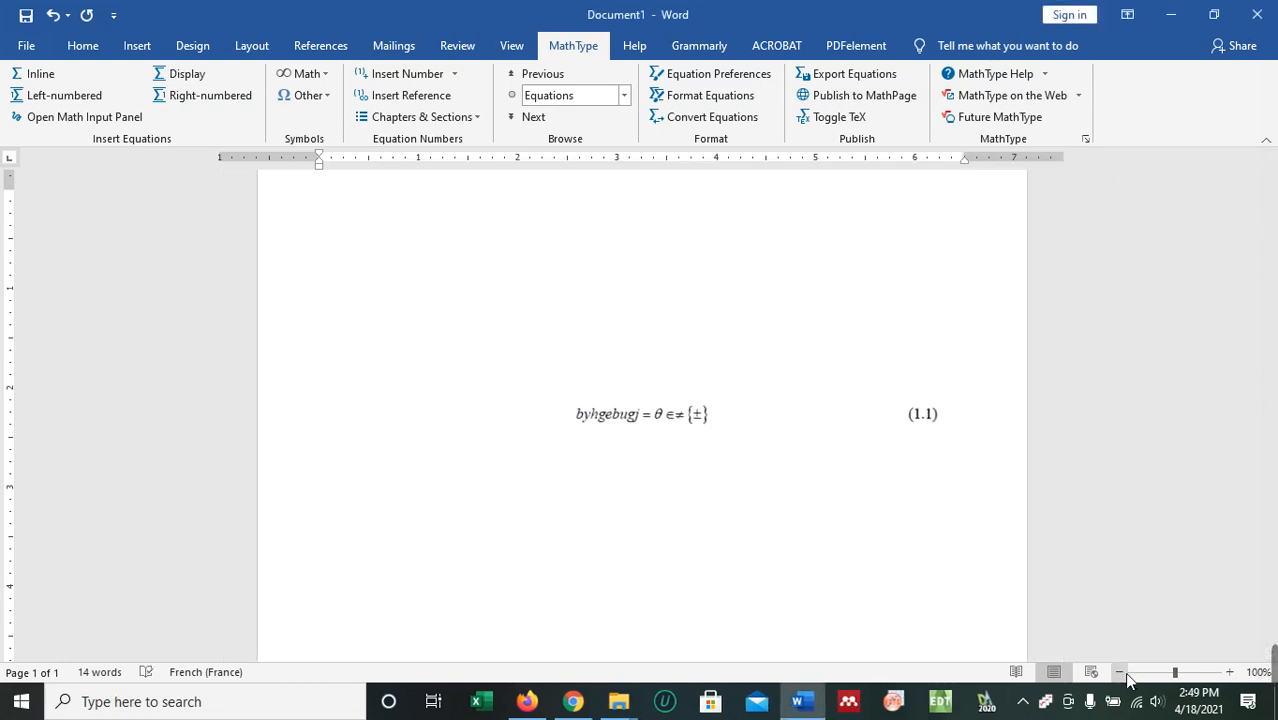
scroll(1050, 628, up, 3)
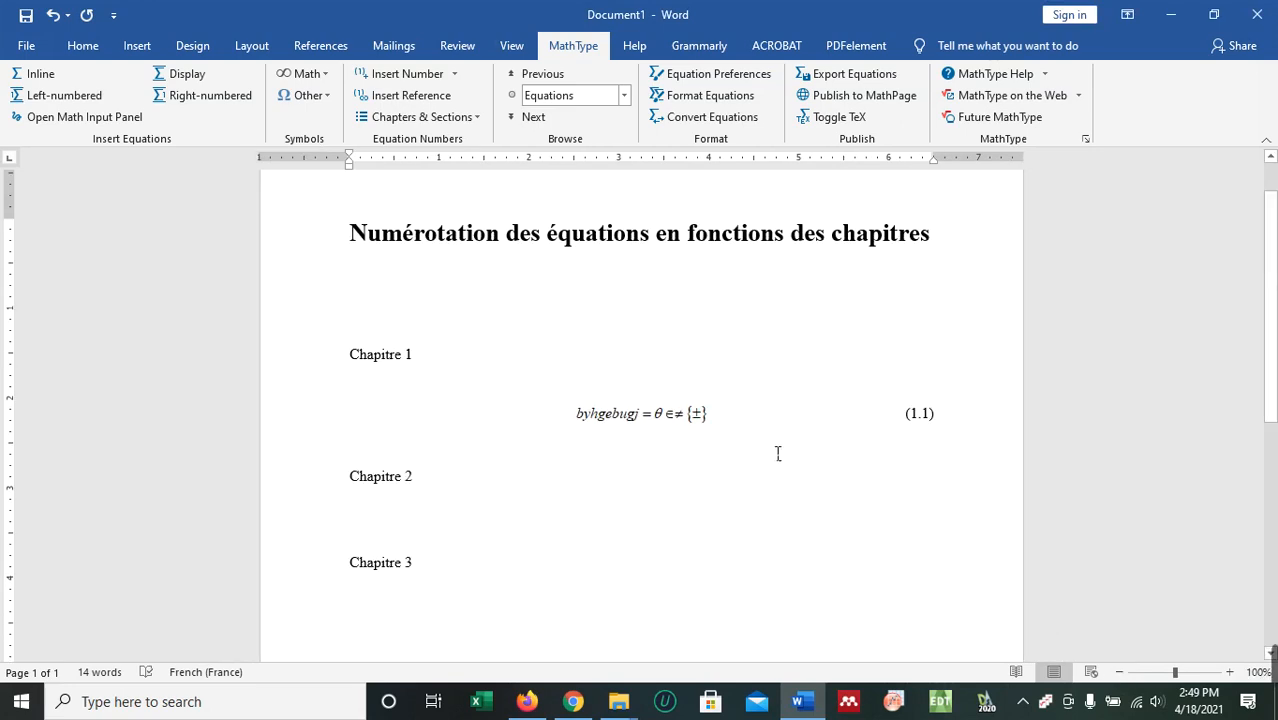
click(957, 425)
key(Return)
click(210, 95)
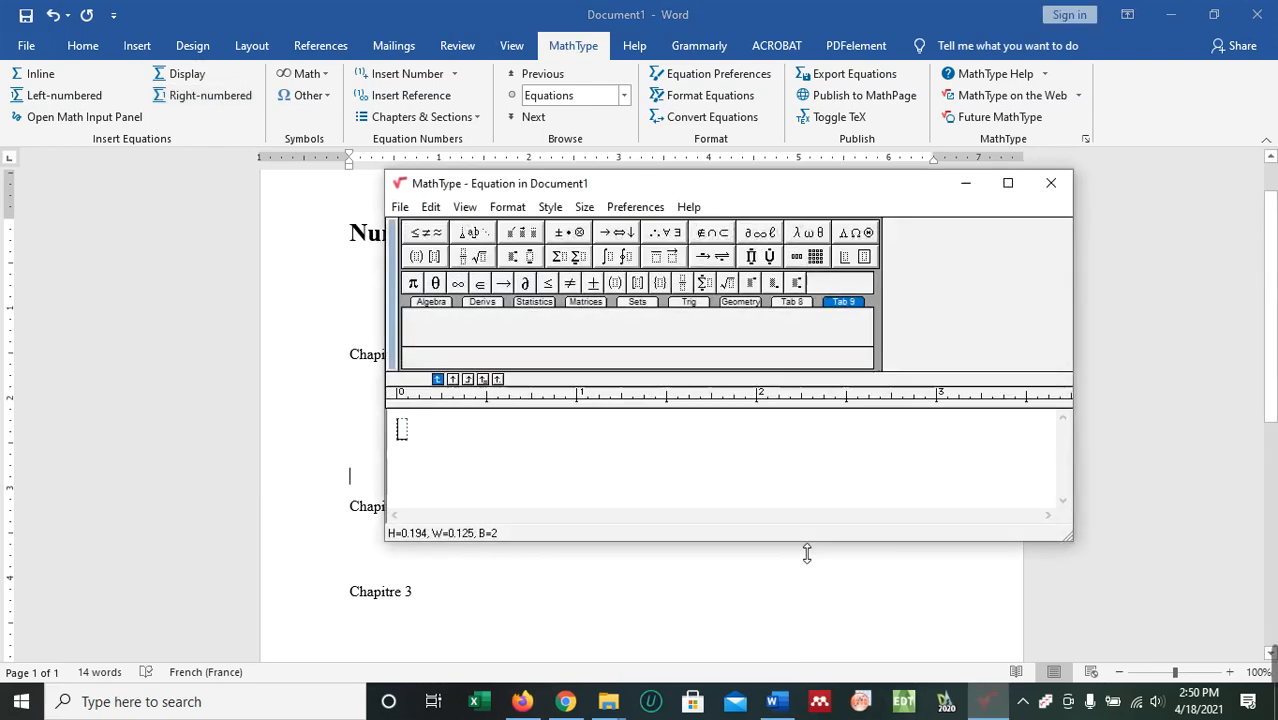
text(gfegyehgfbnu4)
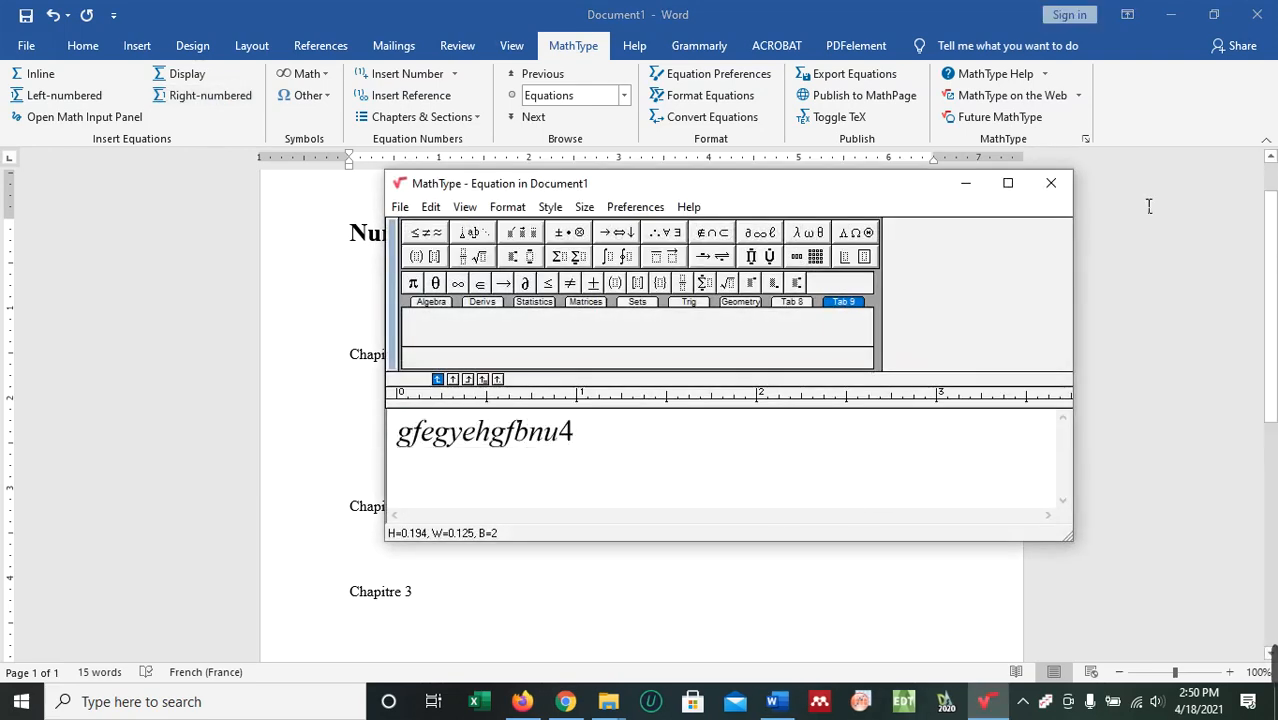
click(1051, 183)
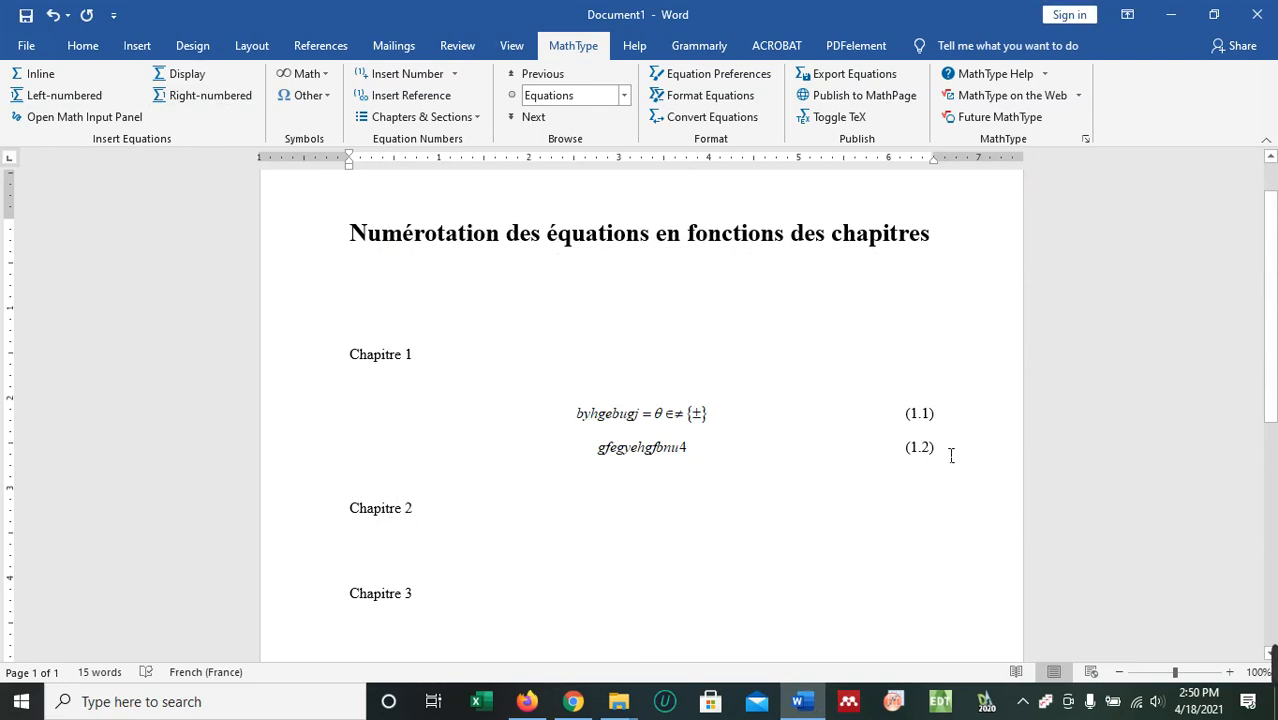
- Insert a page break just before the Chapitre 2 heading
click(397, 532)
click(351, 516)
scroll(545, 514, down, 2)
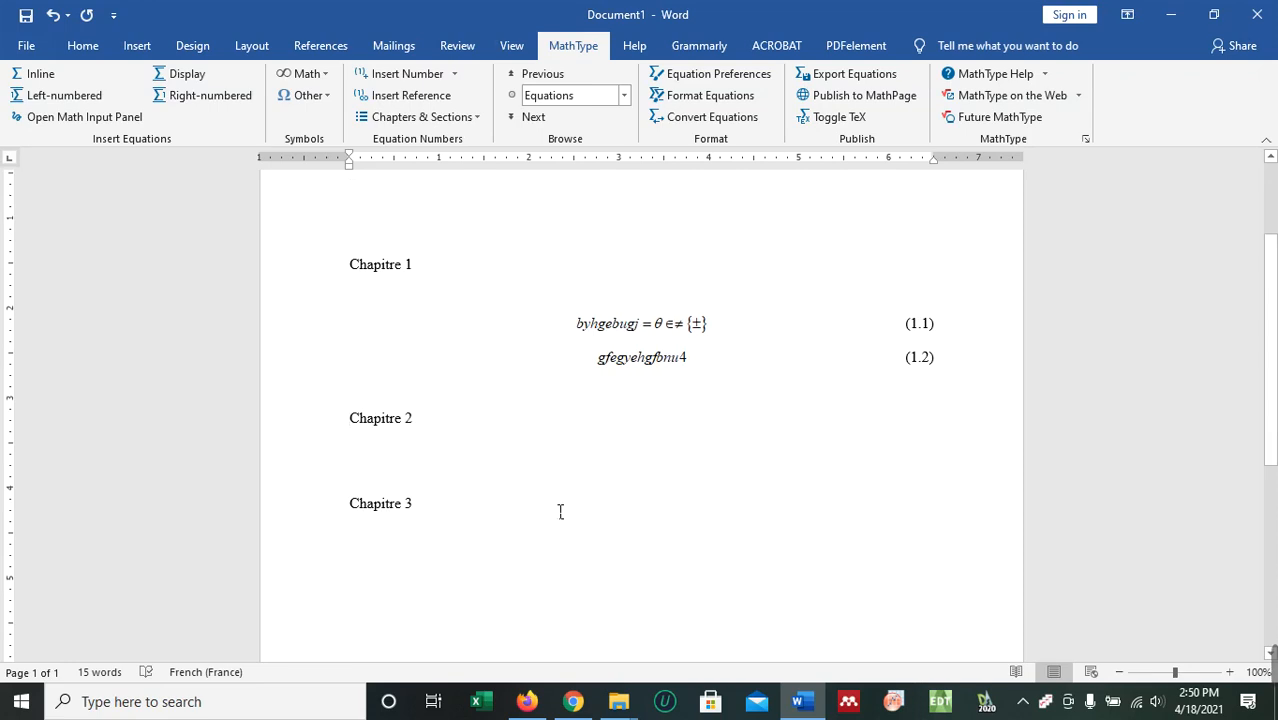
key(ctrl+Return)
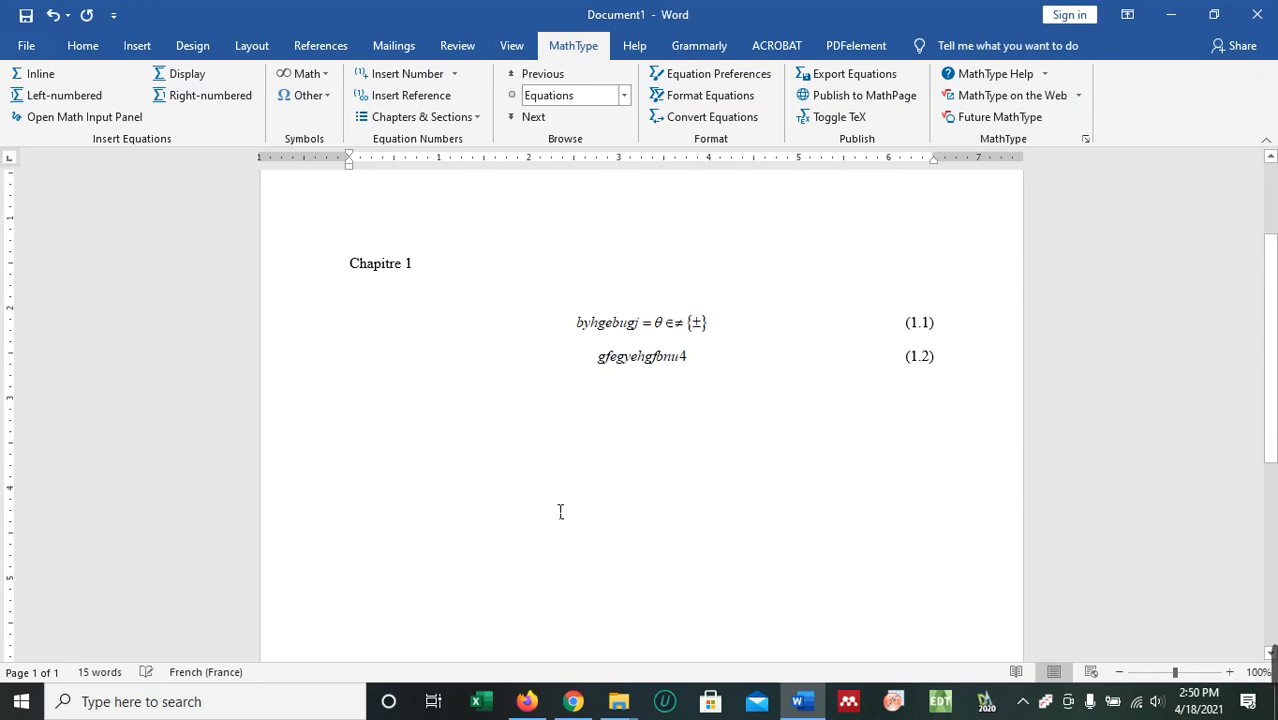
- Add another blank line between the Chapitre 2 and Chapitre 3 headings on the second page
scroll(613, 475, down, 4)
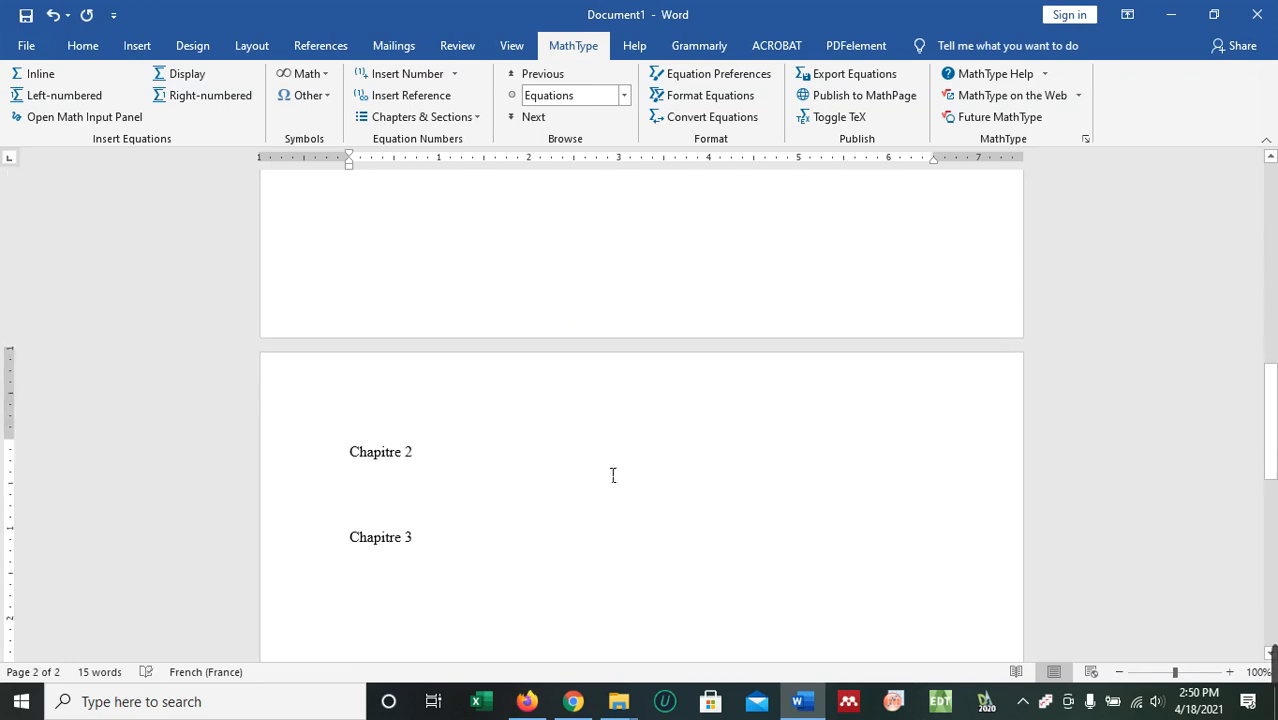
click(380, 495)
key(Up)
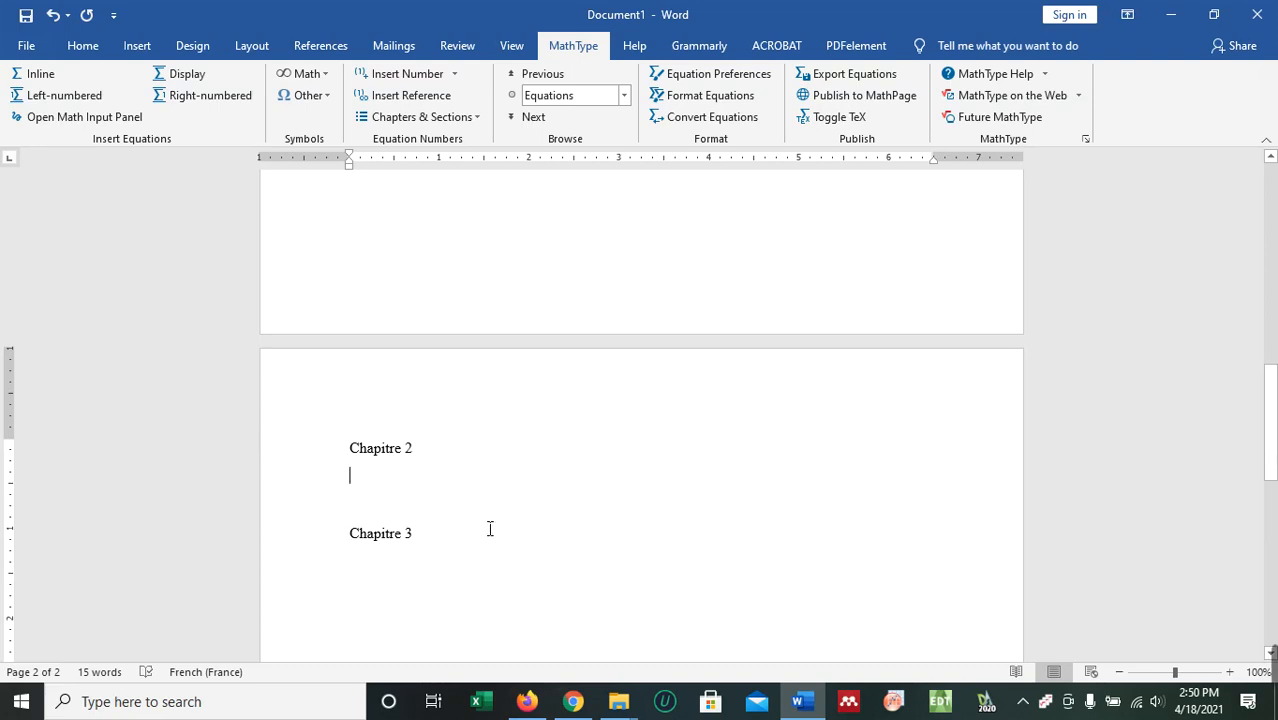
key(Return)
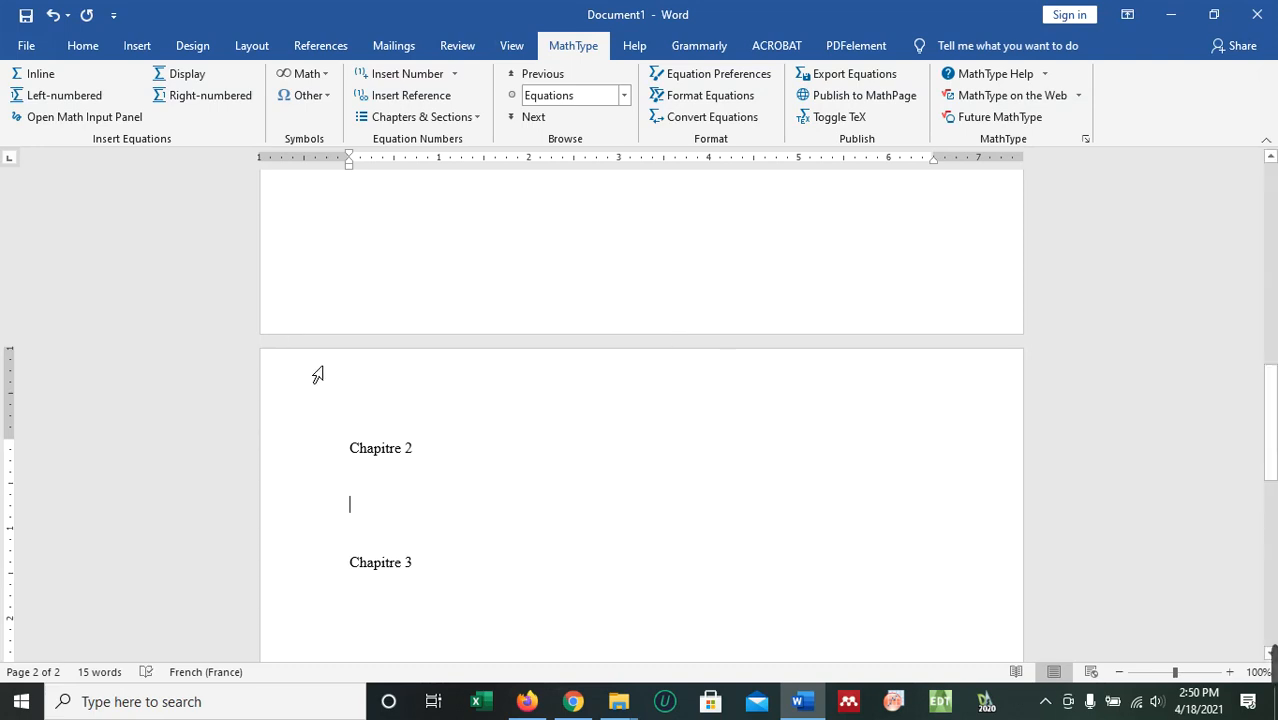
- Insert the right-numbered equation gebyduhjgfbujehffne on the blank line under the Chapitre 2 heading
click(194, 97)
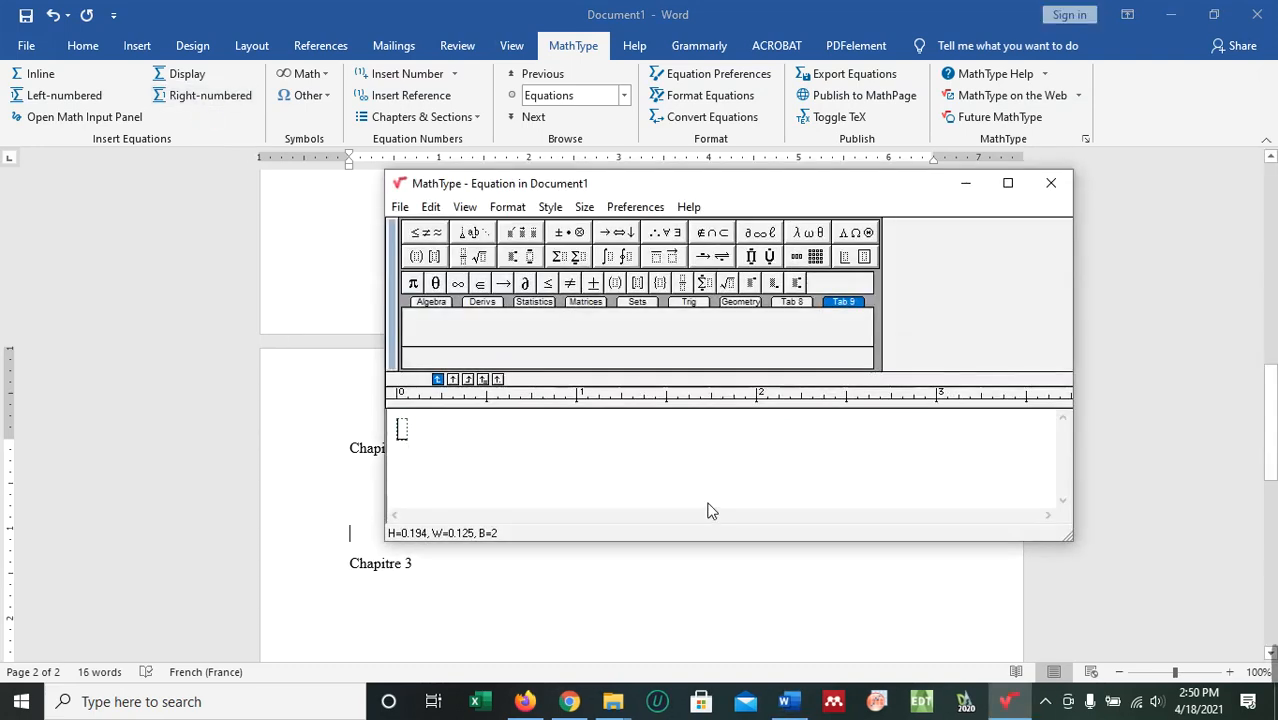
text(gebyduhjgfbujehffne)
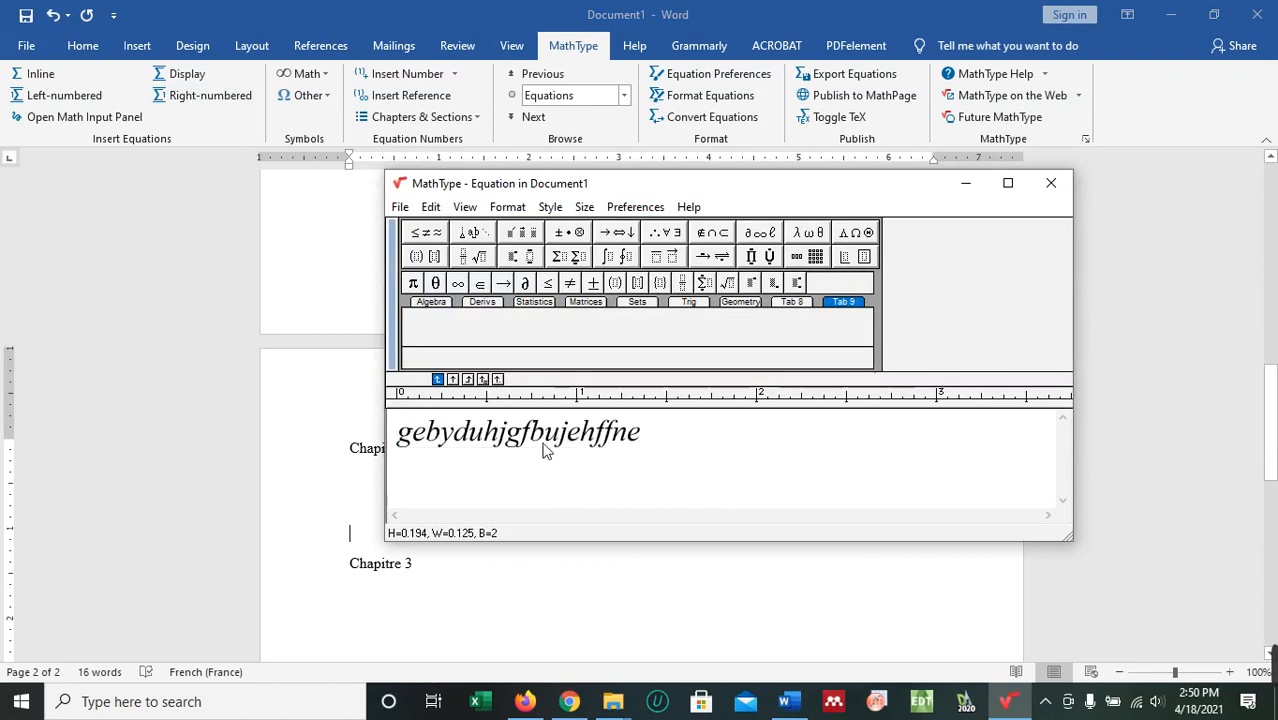
click(1049, 184)
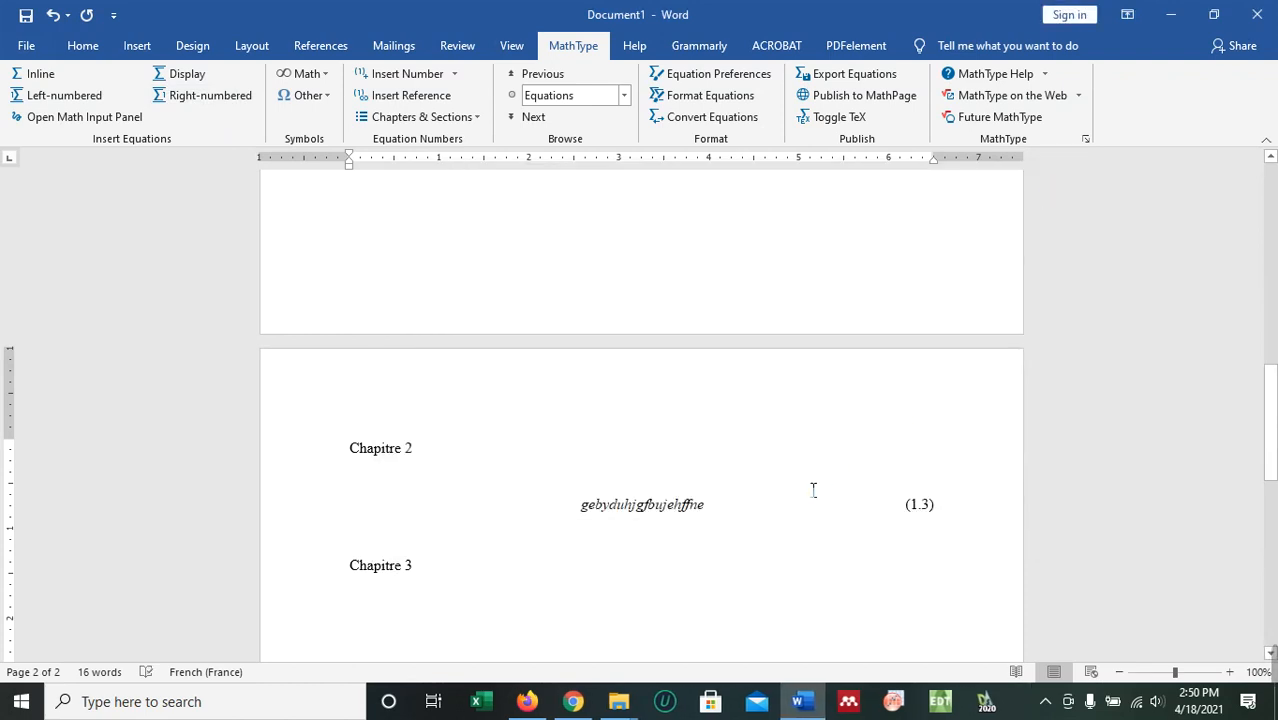
- Add a second right-numbered equation, hgwdyfhgebfv, on a new line below the first equation of Chapitre 2
click(976, 519)
key(Return)
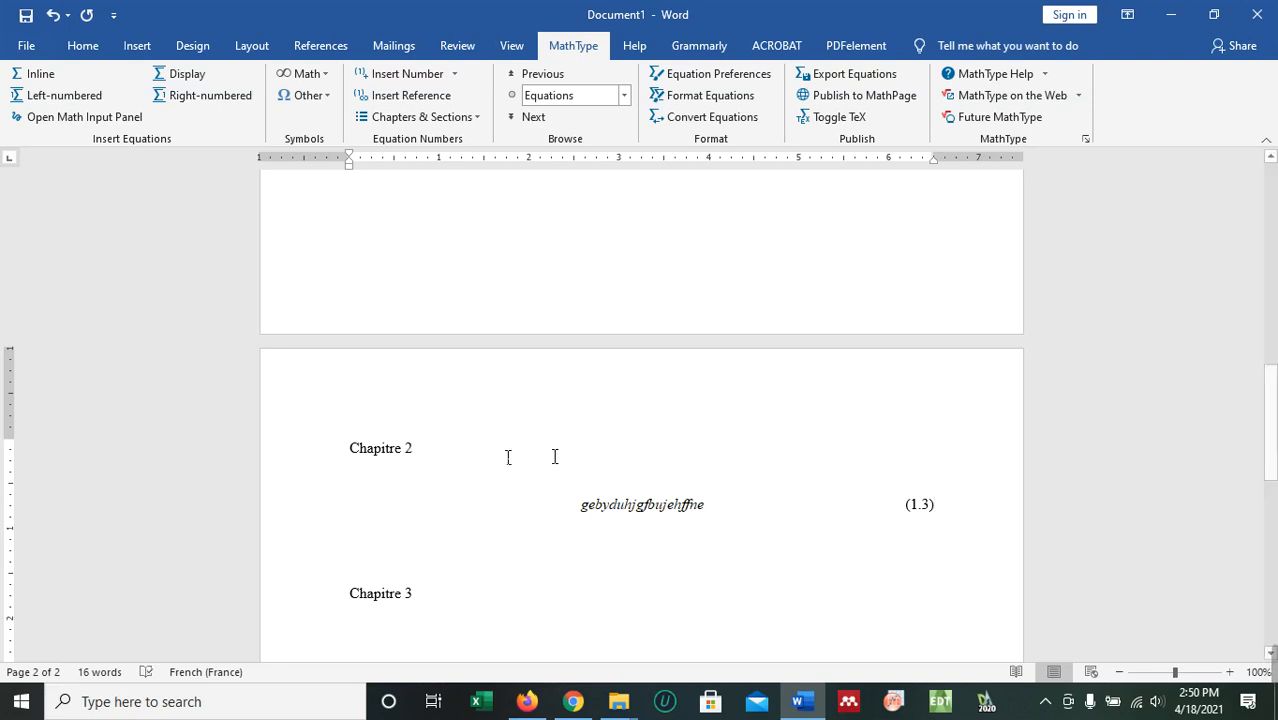
click(197, 104)
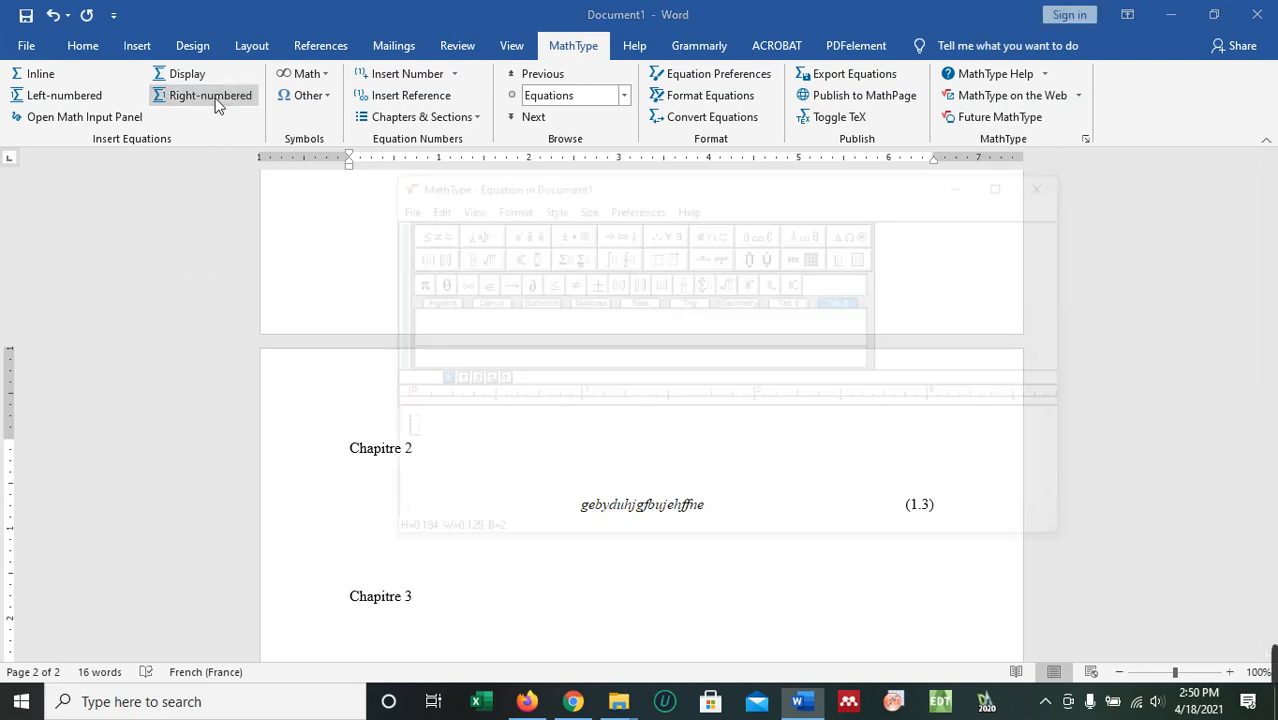
text(hgwdyfhgebfv)
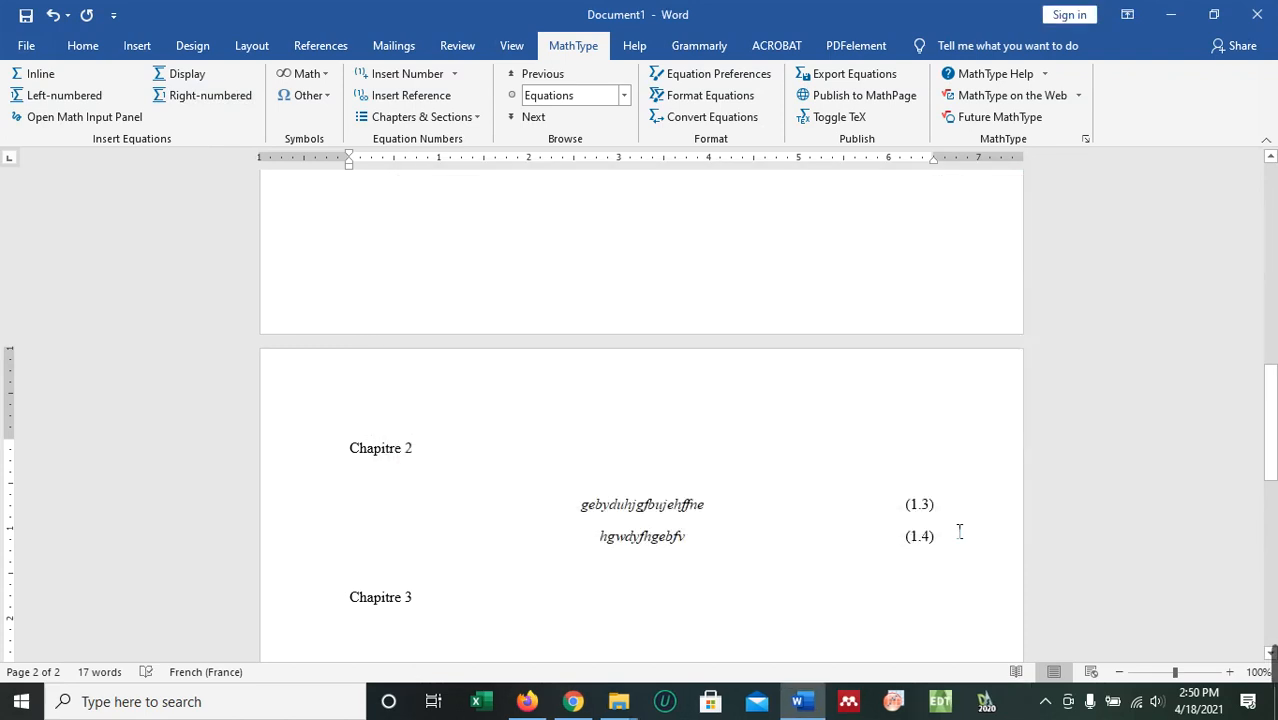
- Compare the equation numbers of Chapitre 1 and Chapitre 2, and show the document's hidden formatting marks
scroll(958, 530, up, 8)
scroll(958, 536, up, 3)
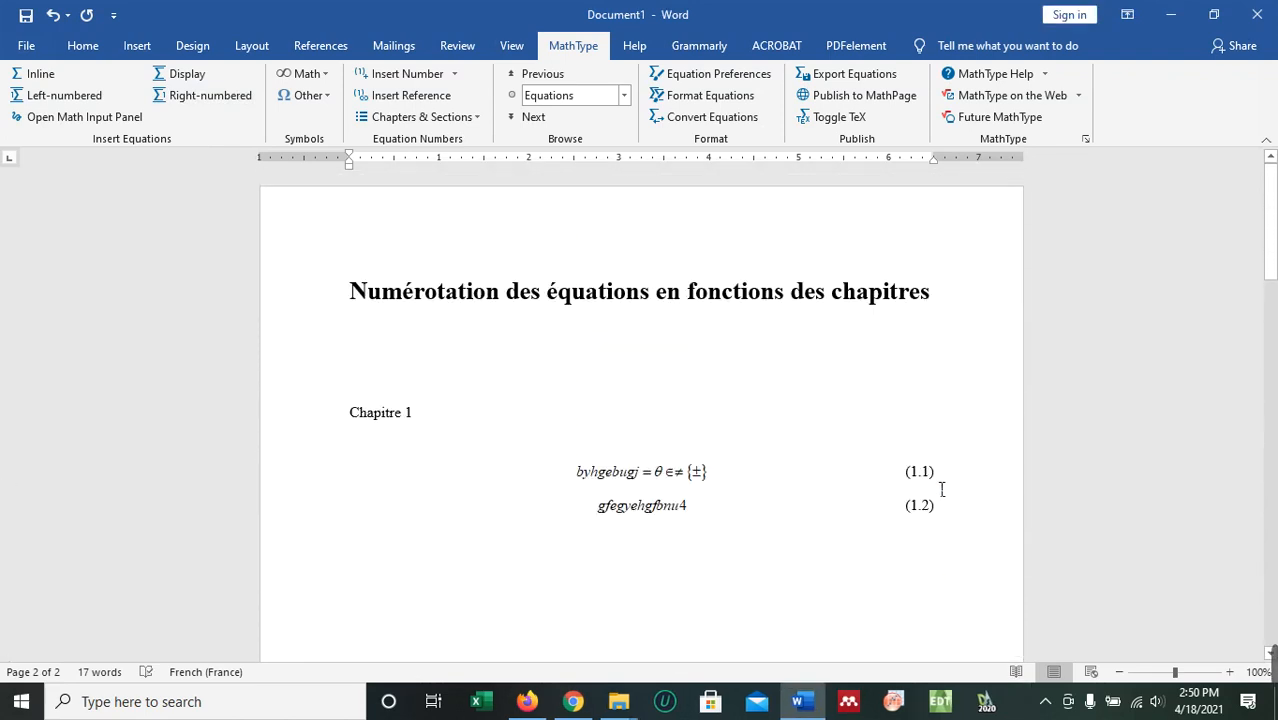
scroll(945, 530, down, 10)
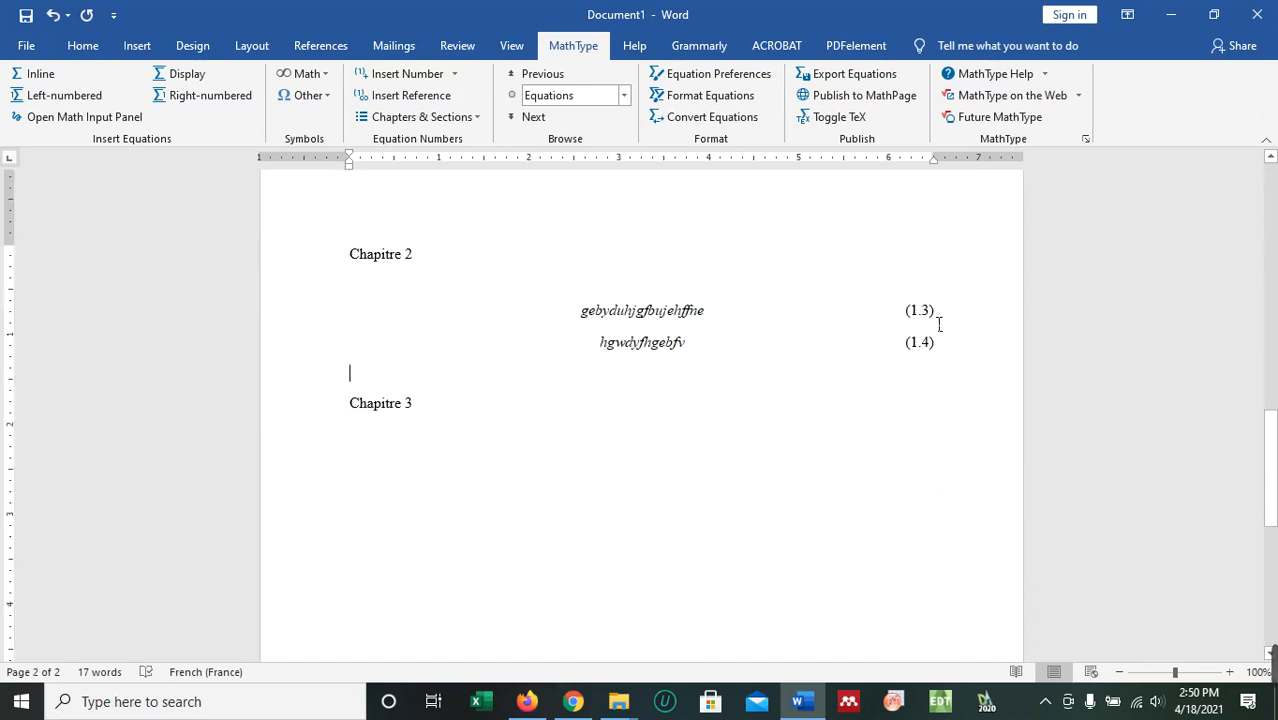
scroll(676, 408, up, 3)
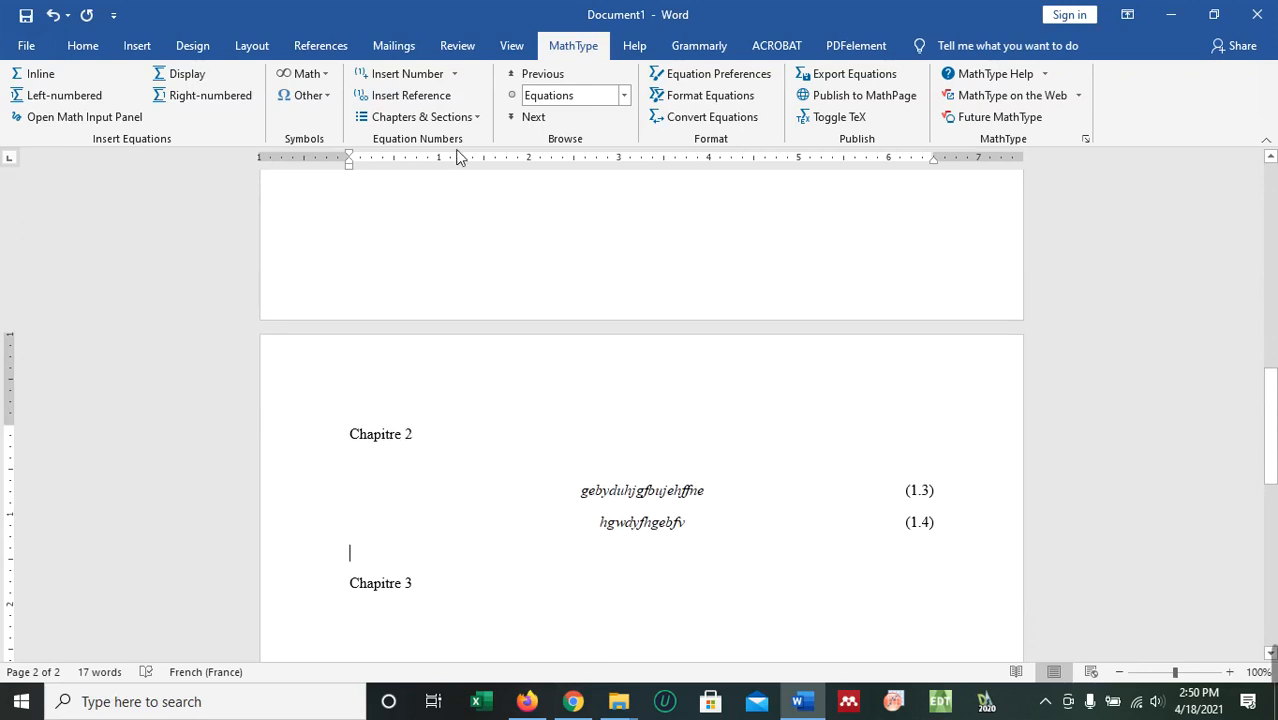
click(83, 46)
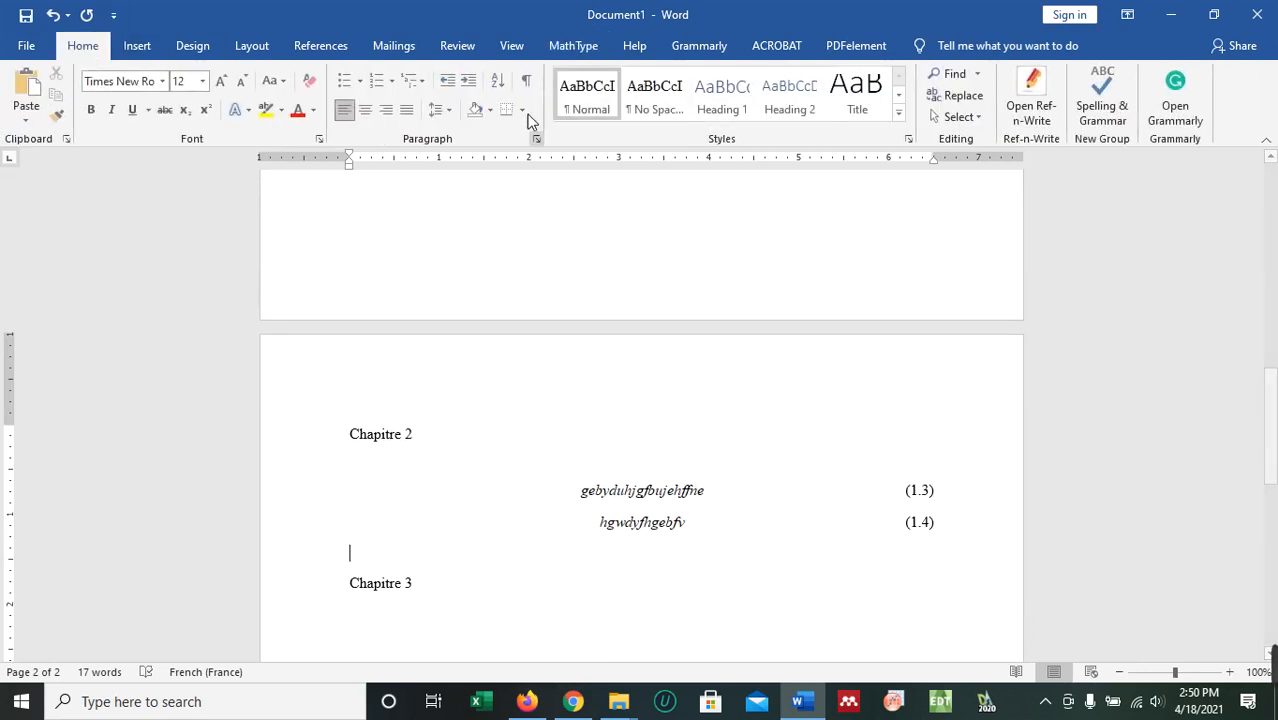
click(526, 80)
scroll(797, 590, up, 12)
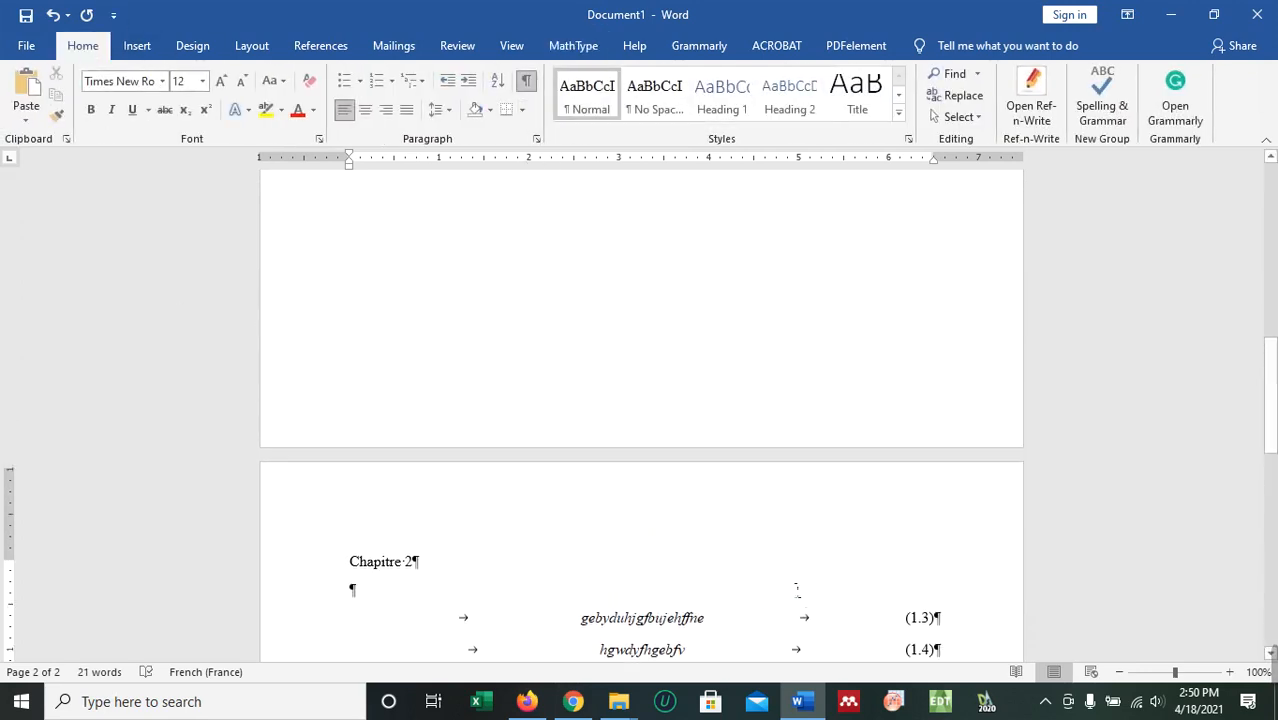
scroll(507, 473, up, 4)
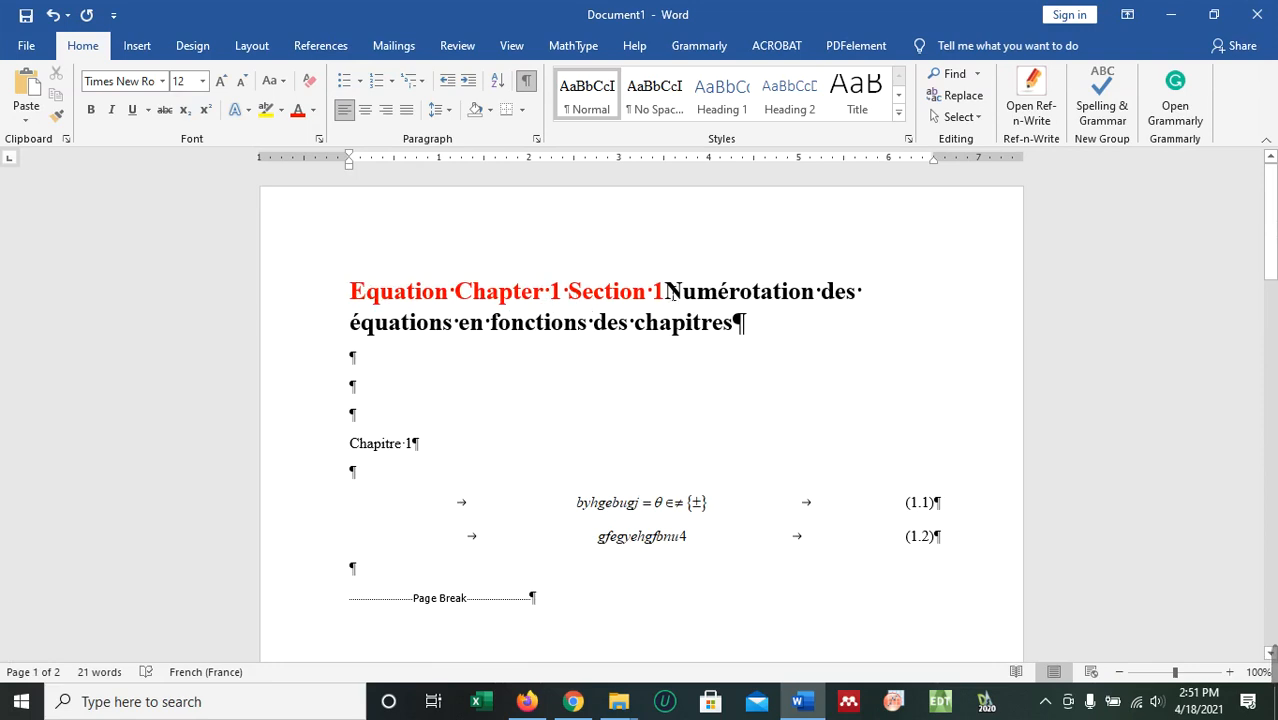
- Examine the red equation chapter and section marker before the title and the area around the Chapitre 2 heading
drag(668, 291, 515, 272)
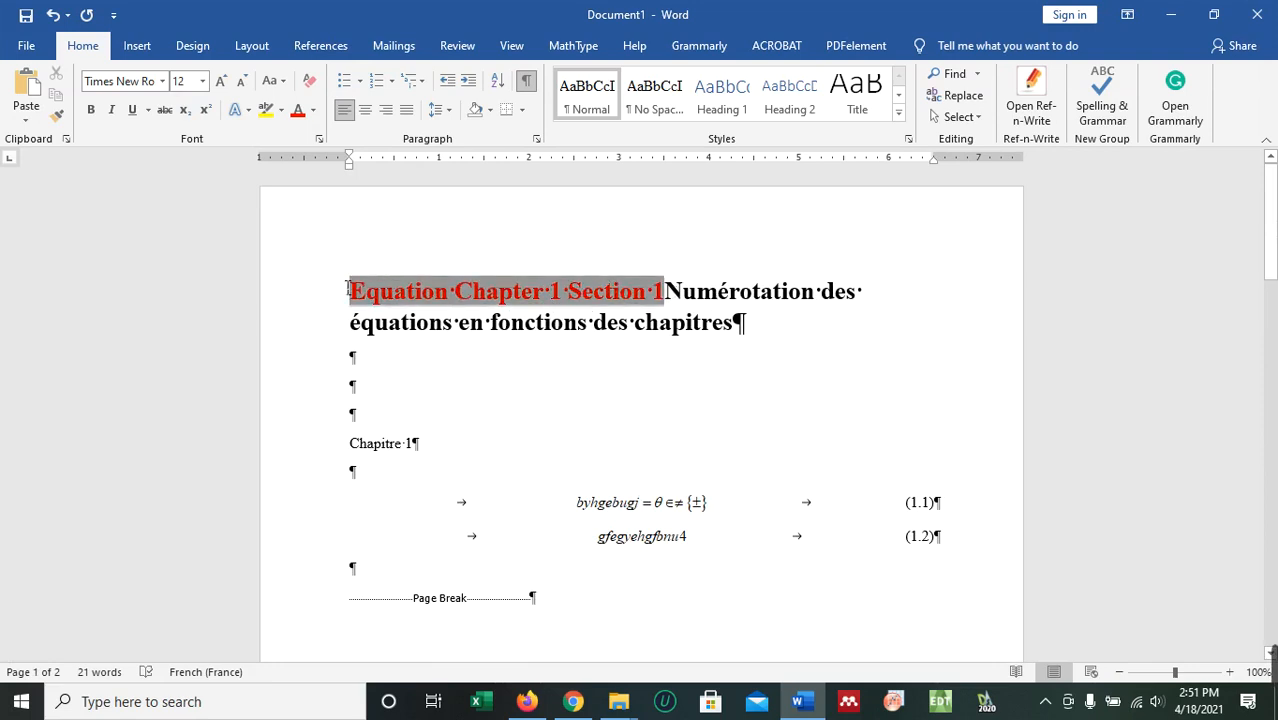
click(410, 372)
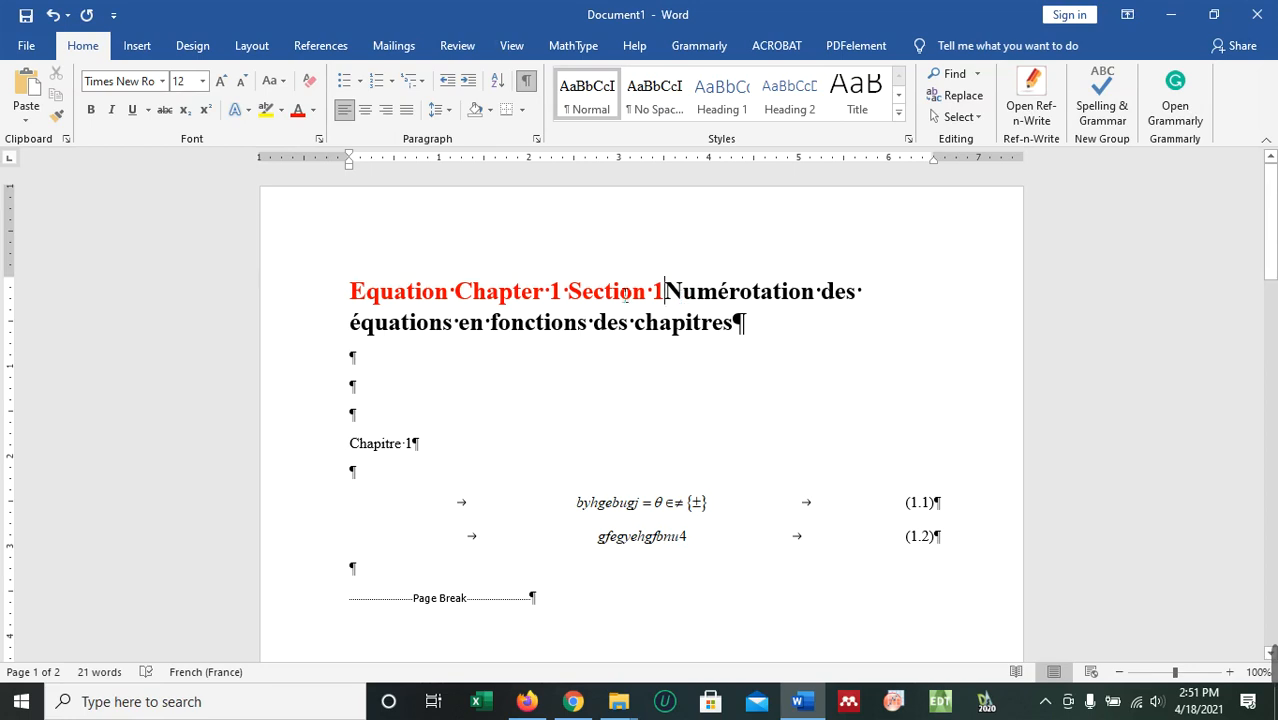
double_click(625, 293)
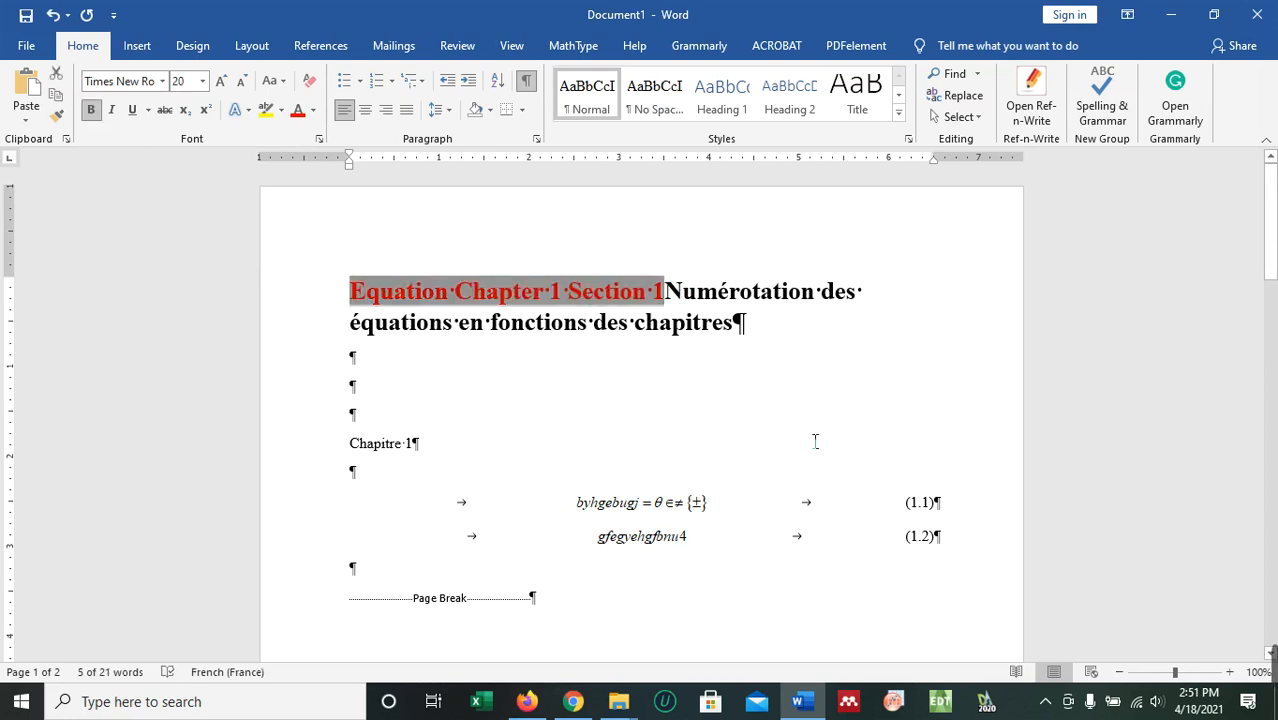
click(716, 328)
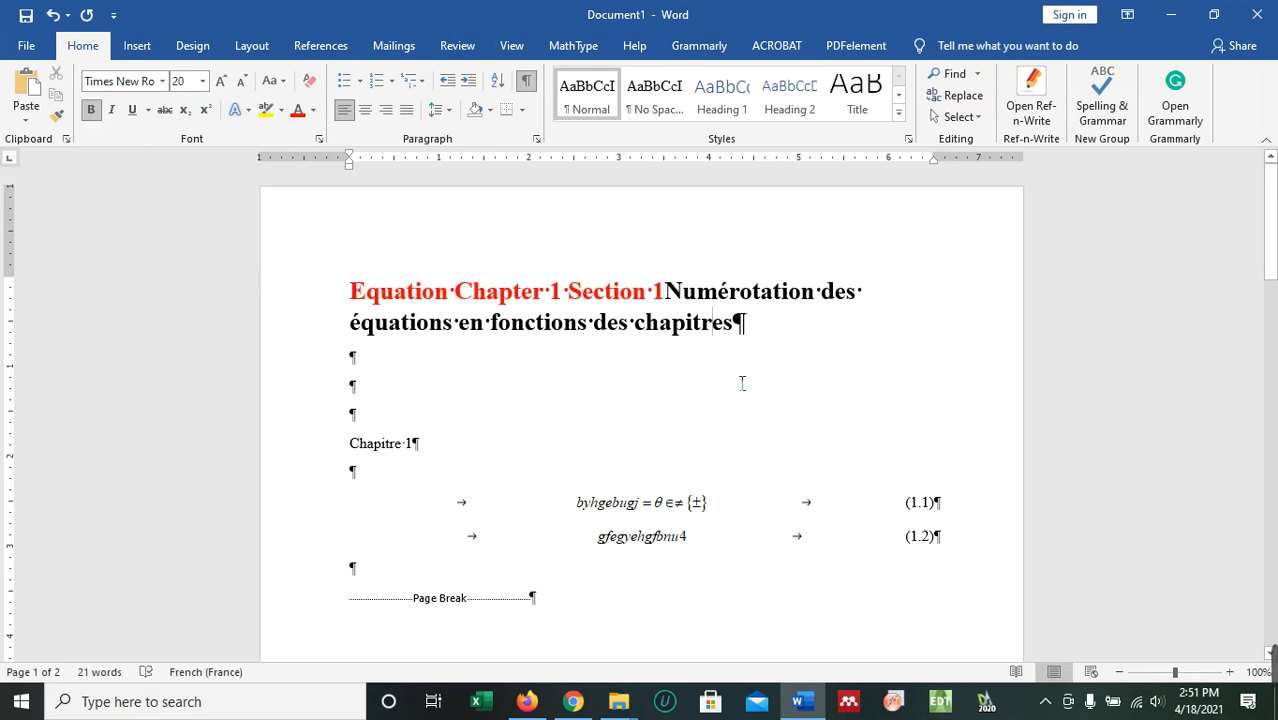
scroll(742, 383, down, 10)
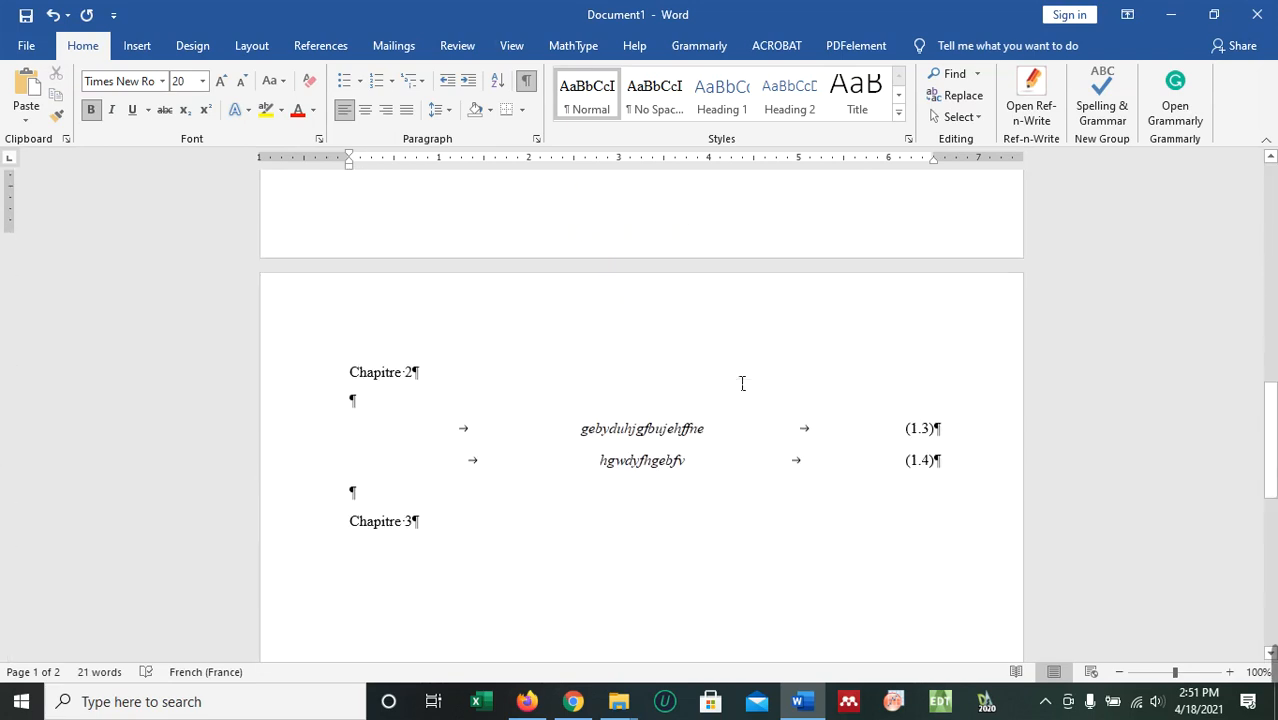
scroll(742, 383, up, 10)
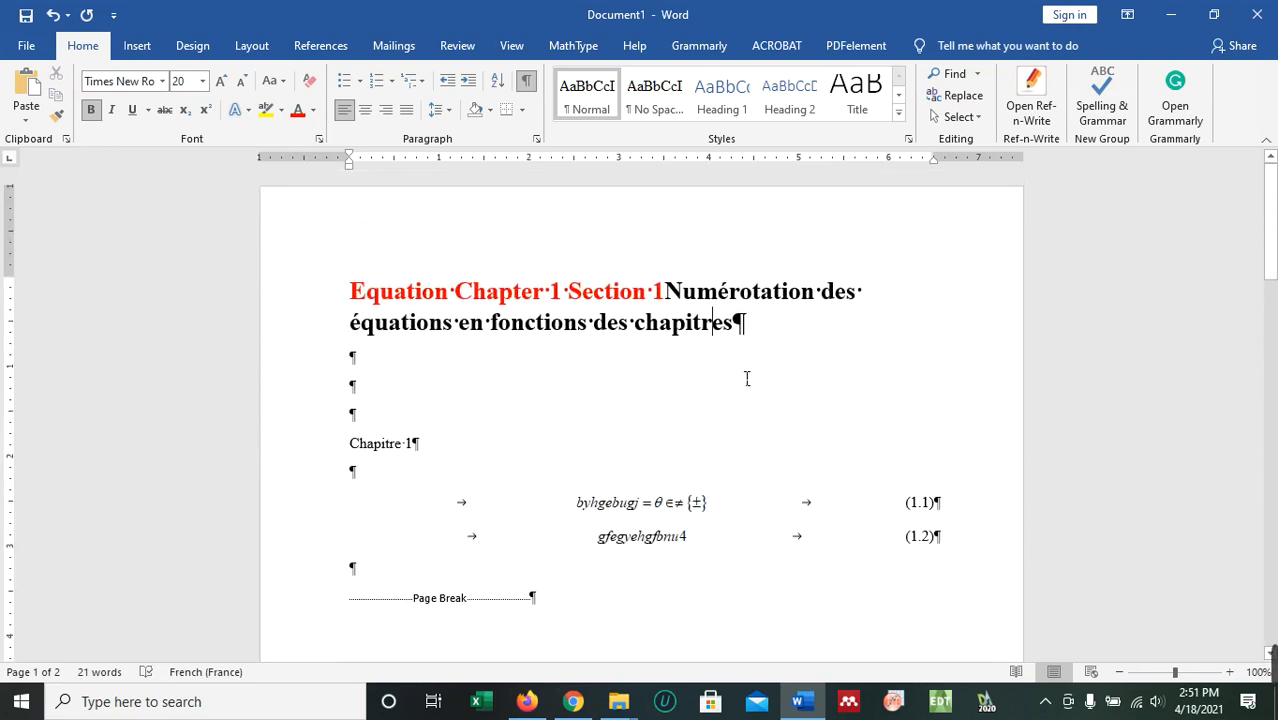
scroll(746, 378, down, 10)
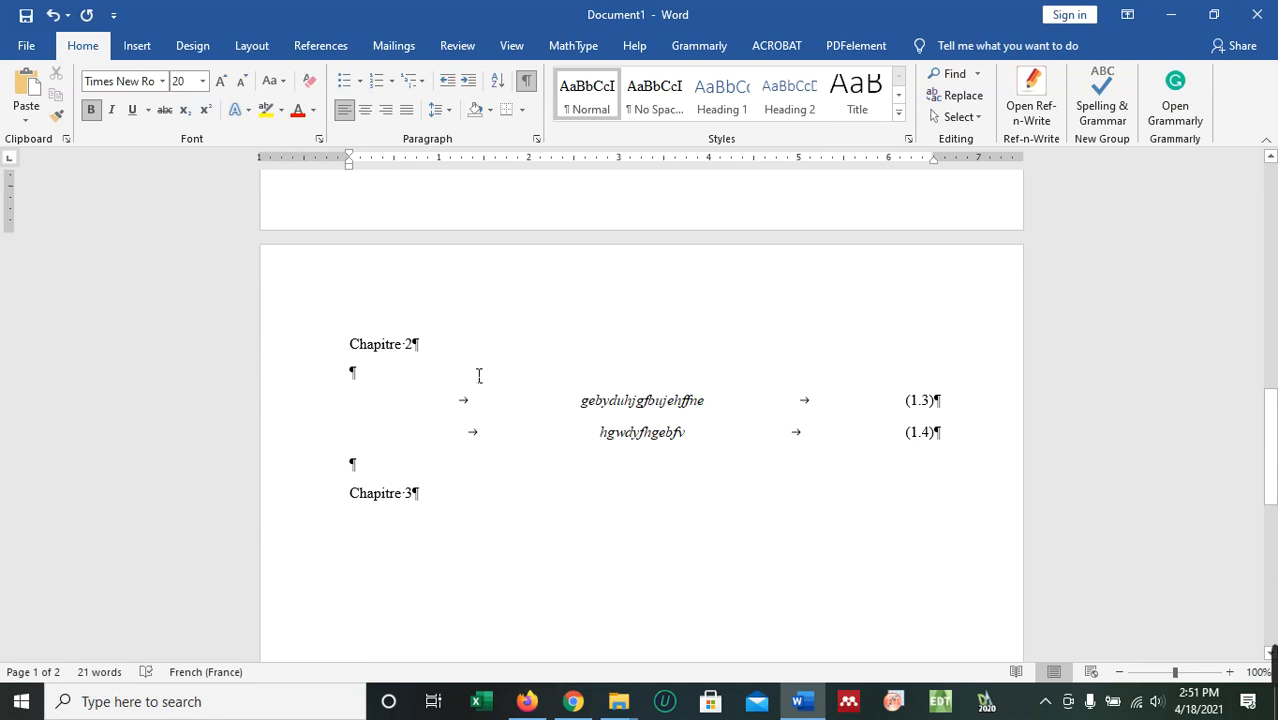
scroll(604, 396, up, 5)
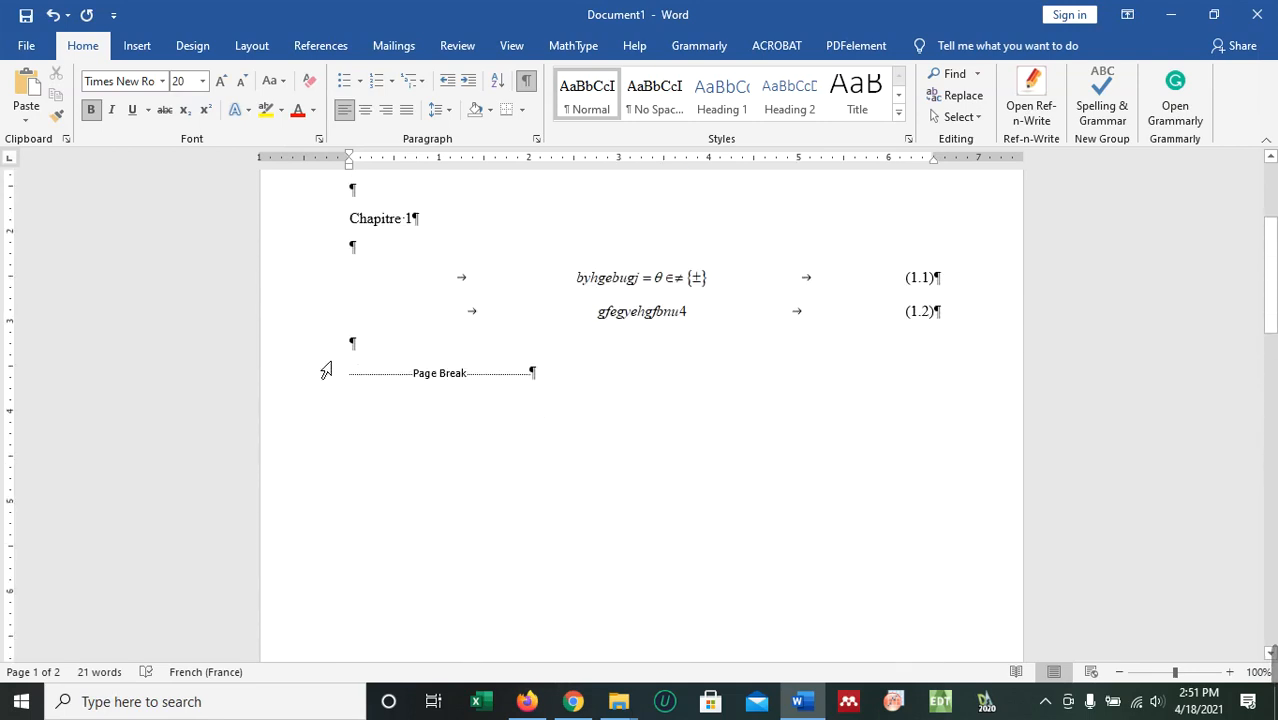
scroll(645, 459, down, 3)
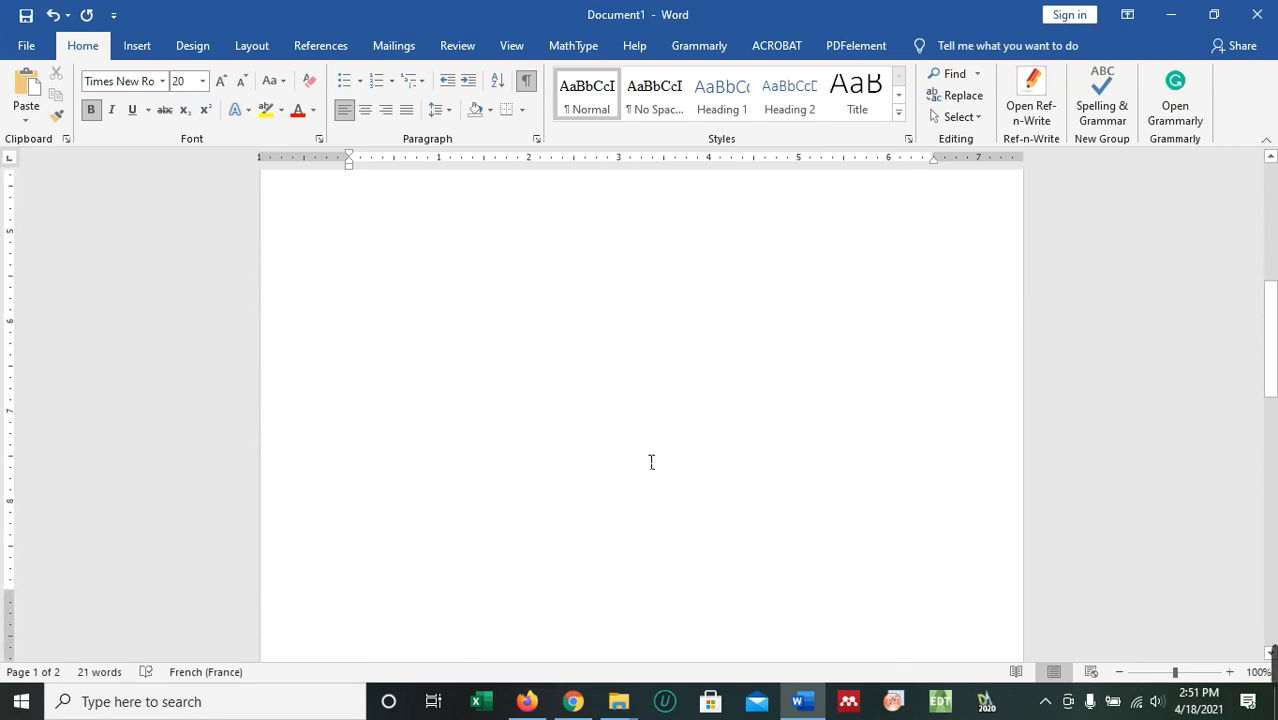
scroll(650, 461, up, 2)
scroll(657, 461, down, 4)
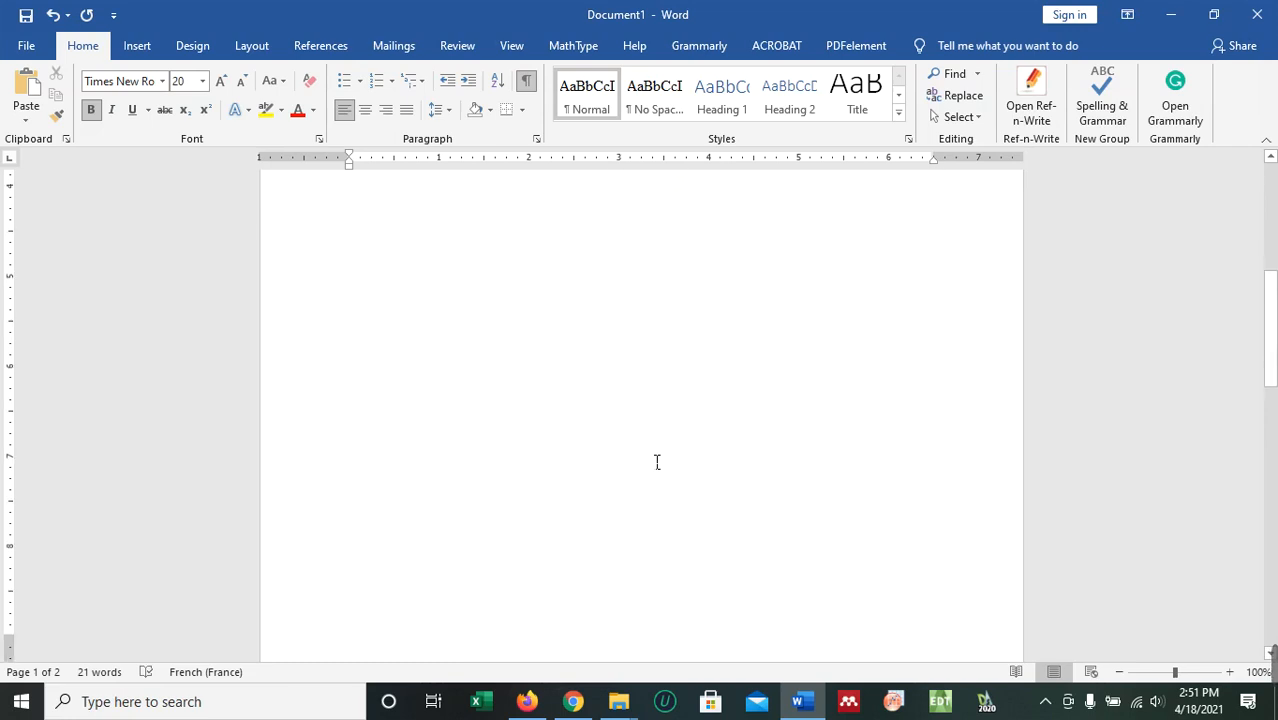
scroll(657, 461, down, 5)
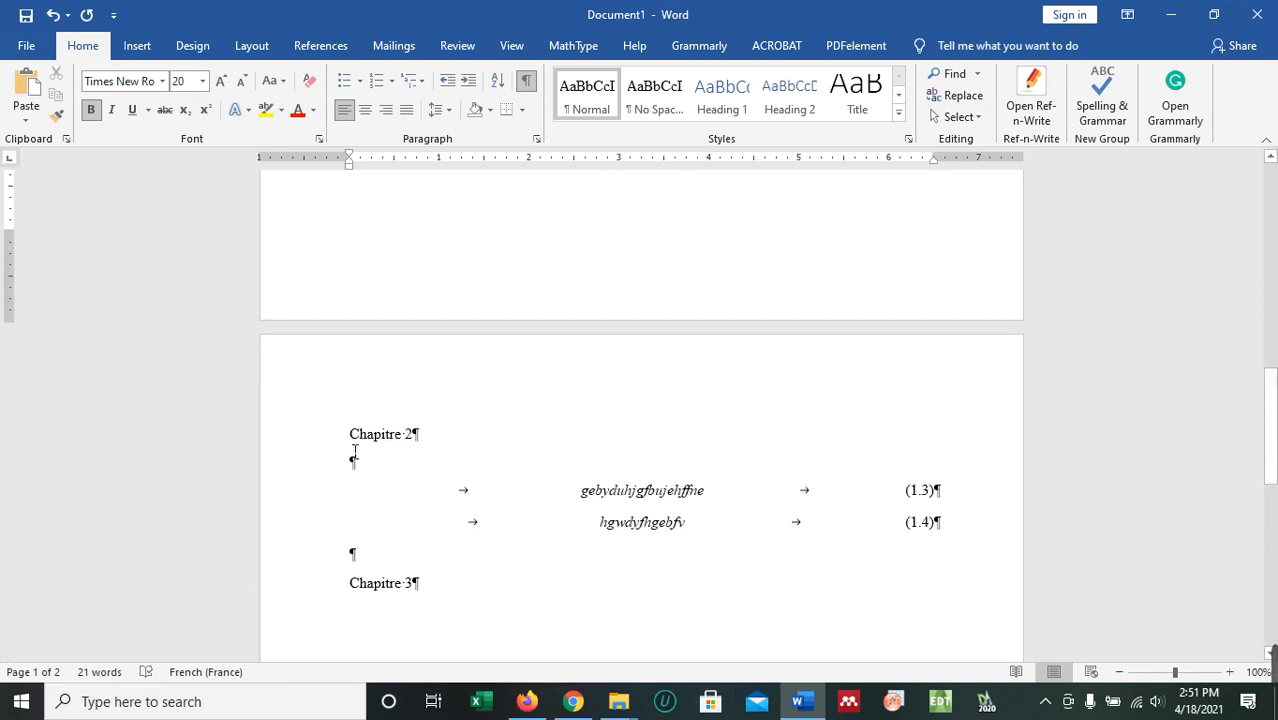
- Insert a MathType next chapter break directly before the Chapitre 2 heading
click(354, 452)
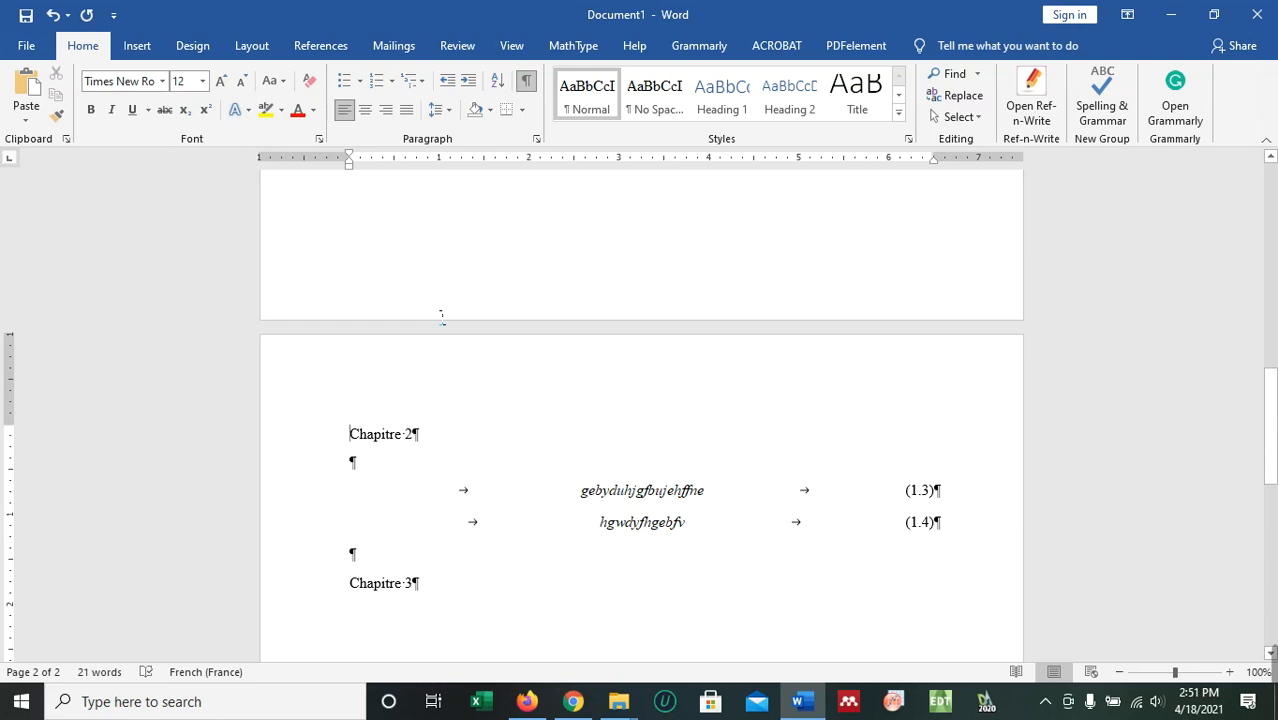
click(581, 46)
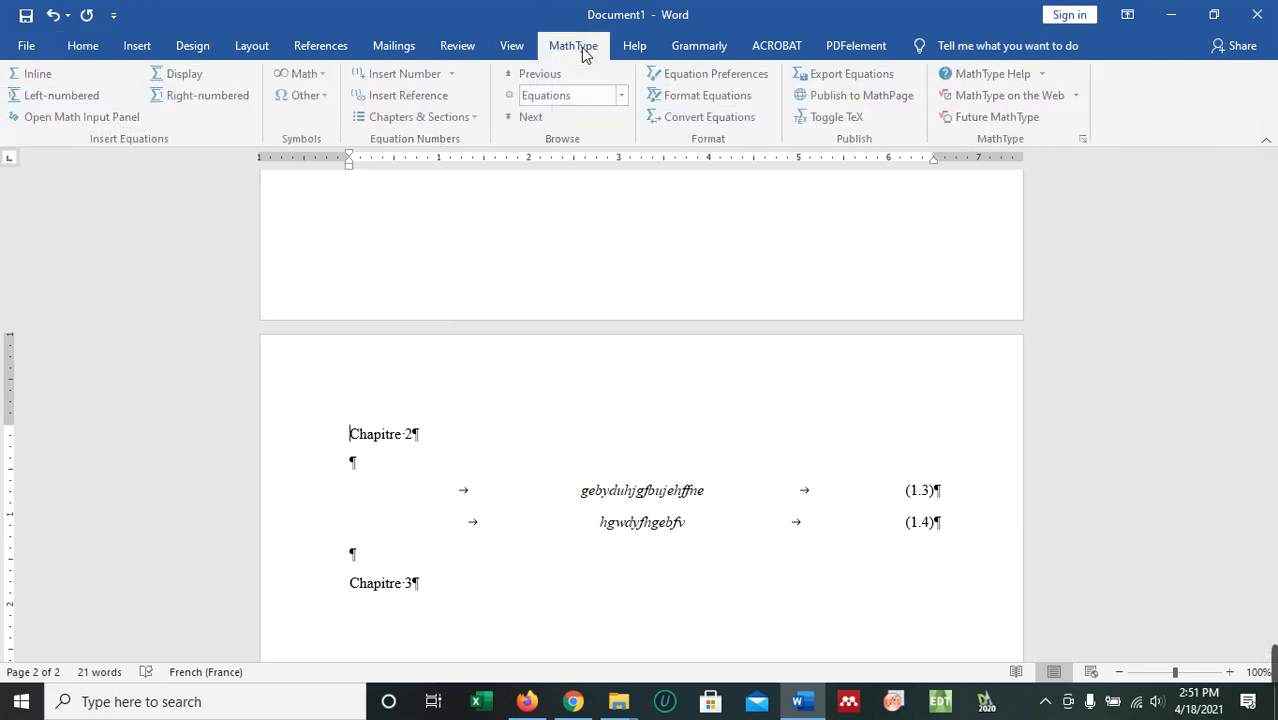
click(476, 118)
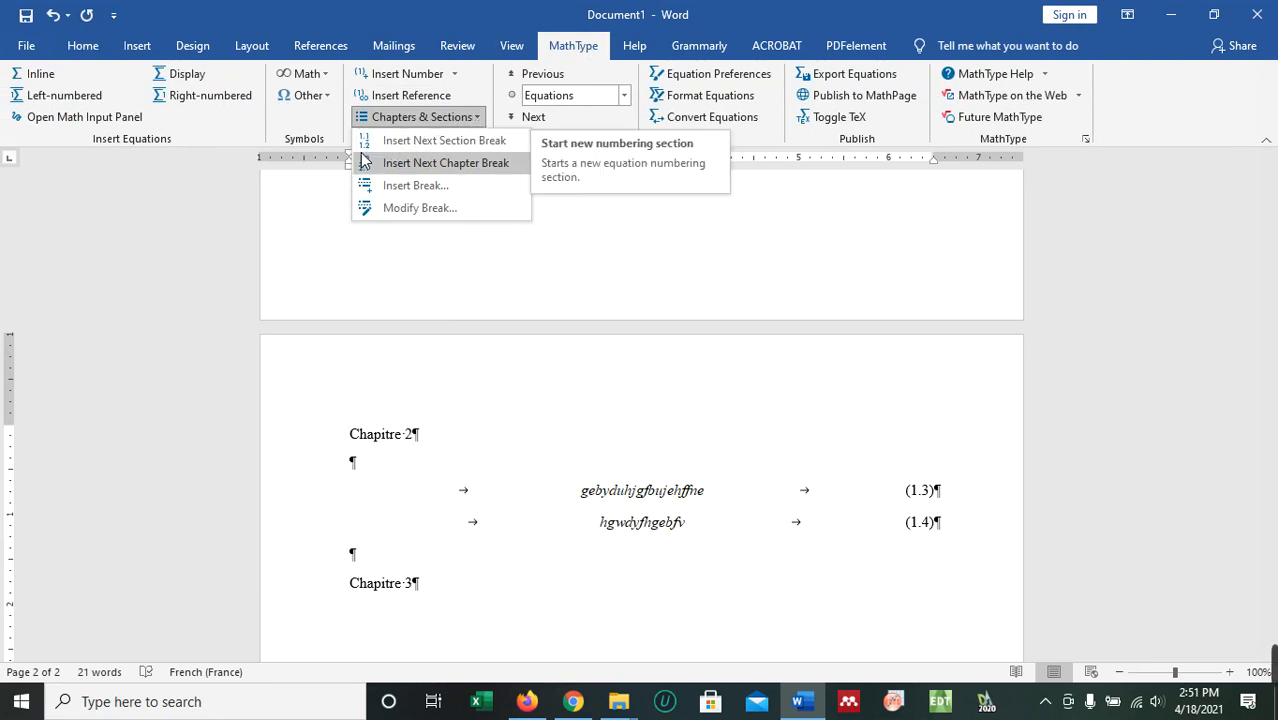
click(419, 164)
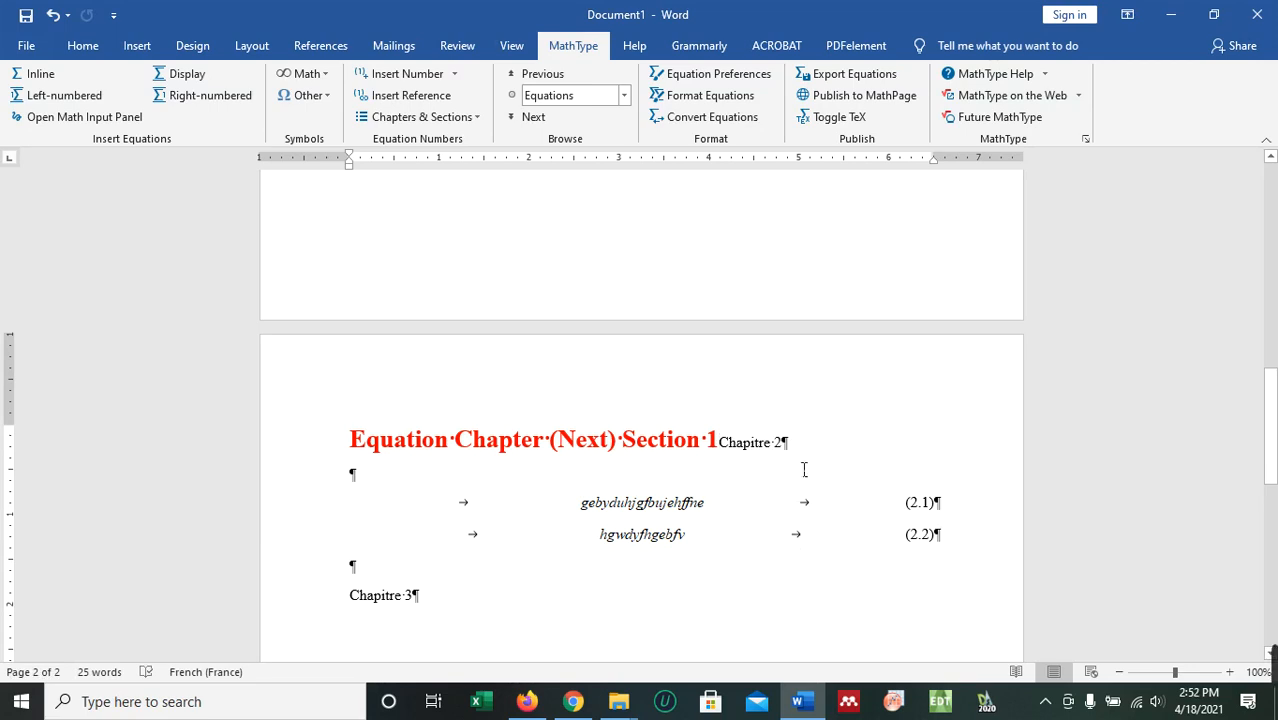
- Add blank lines below the Chapitre 3 heading and insert the right-numbered equation ytgygebfyujgfr there
scroll(804, 469, down, 3)
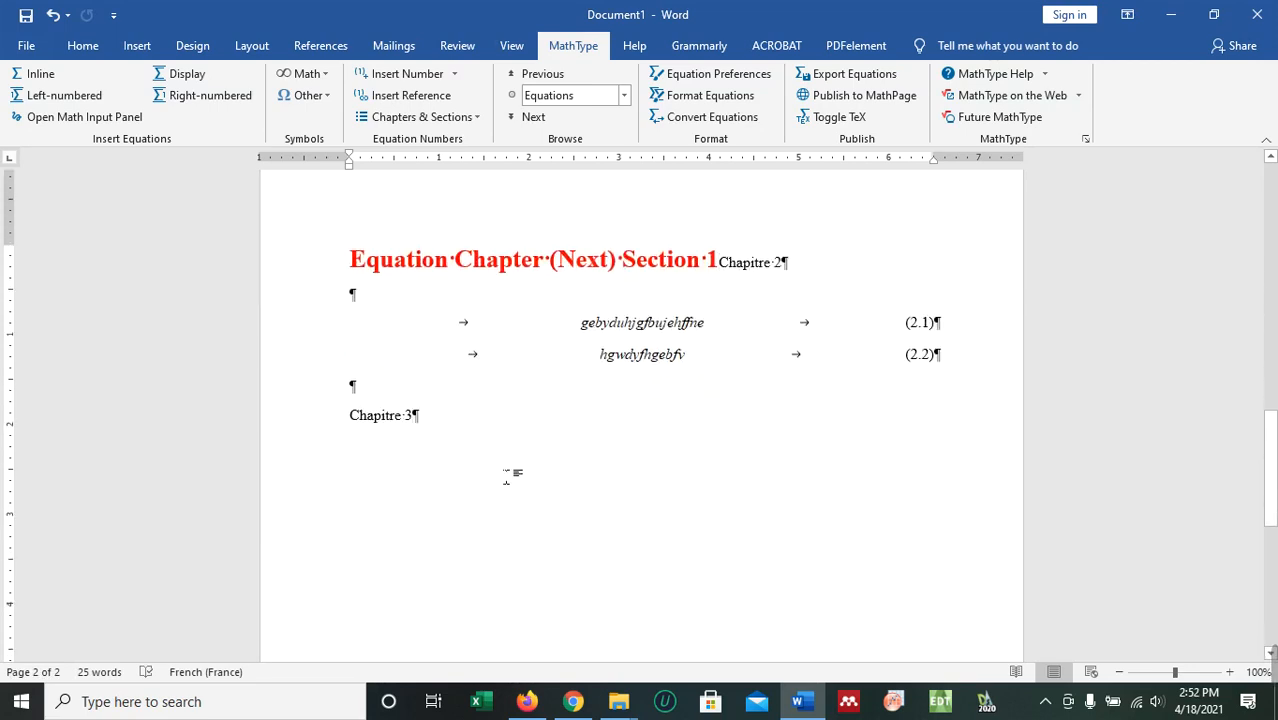
key(Return)
click(351, 415)
key(Return)
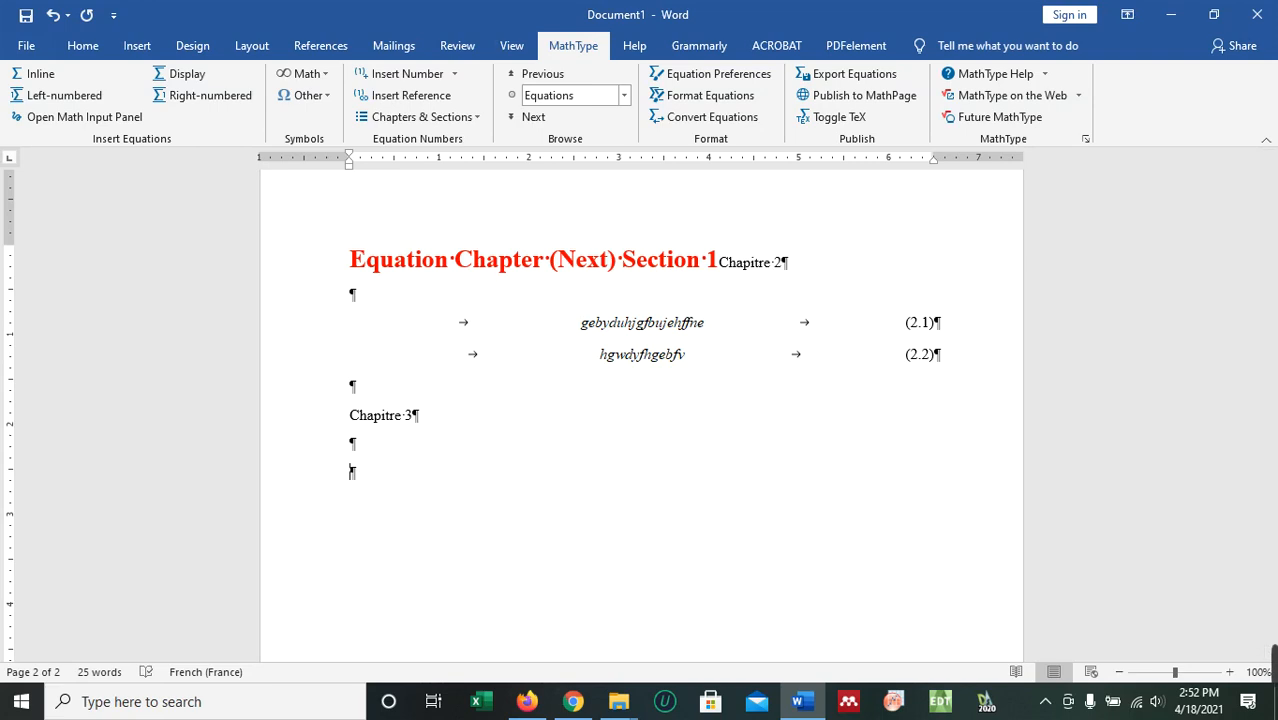
click(236, 100)
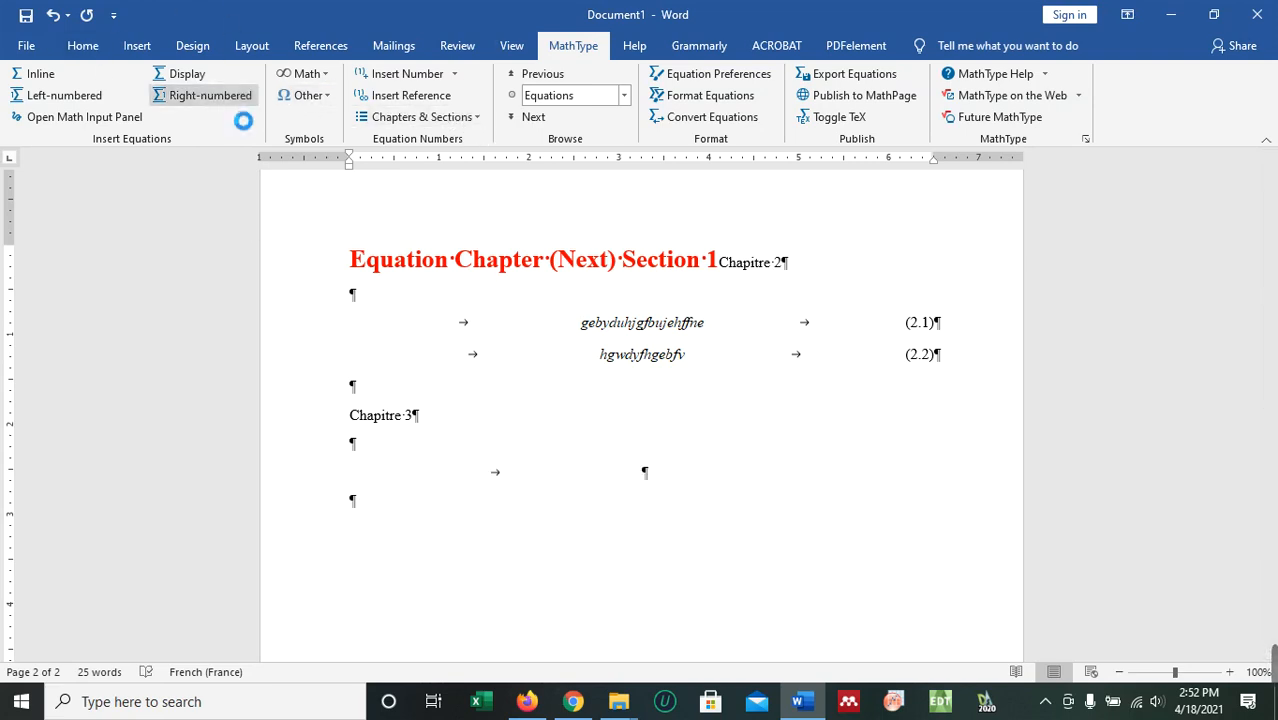
text(ytgygebfyujgfr)
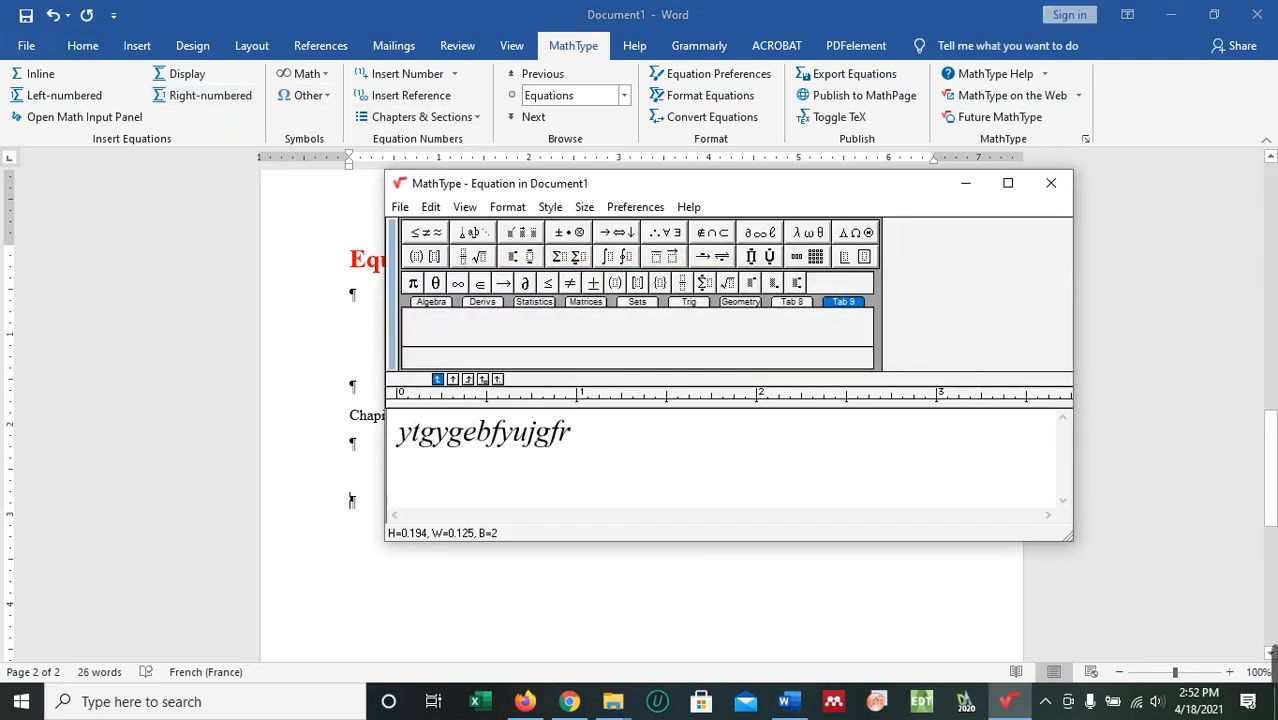
click(1051, 183)
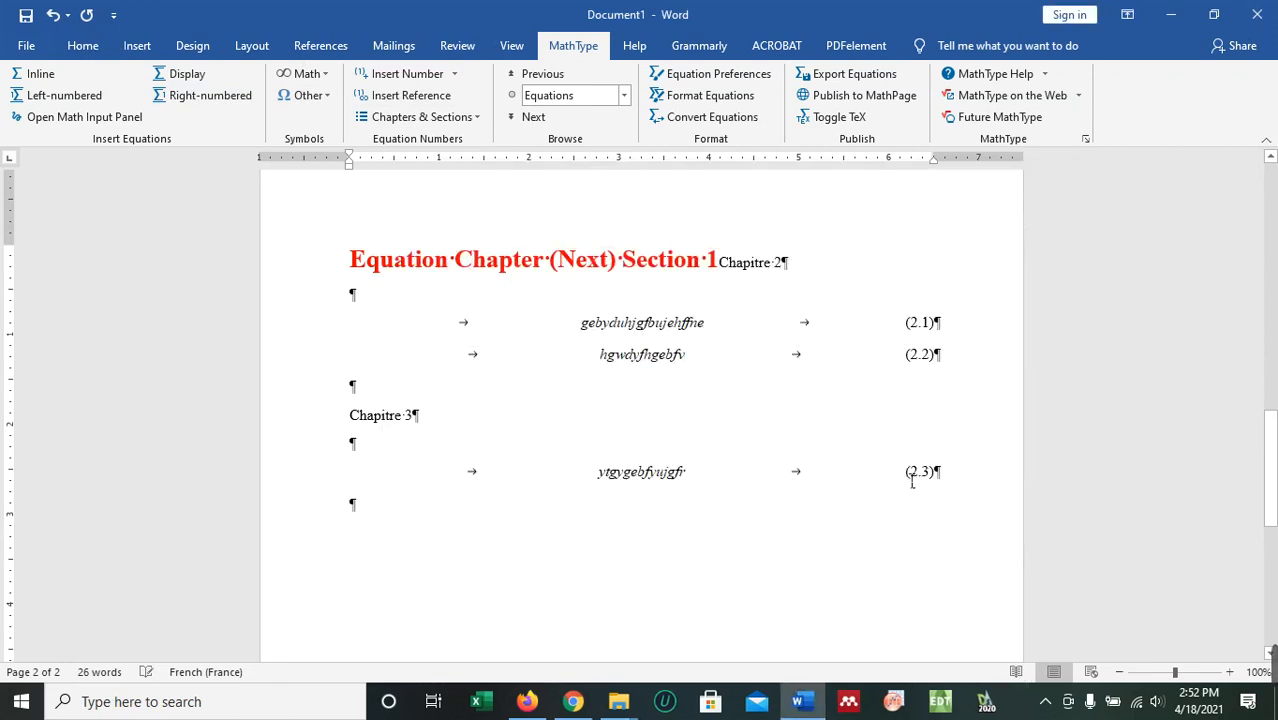
- Insert a page break just before the Chapitre 3 heading
drag(958, 485, 352, 322)
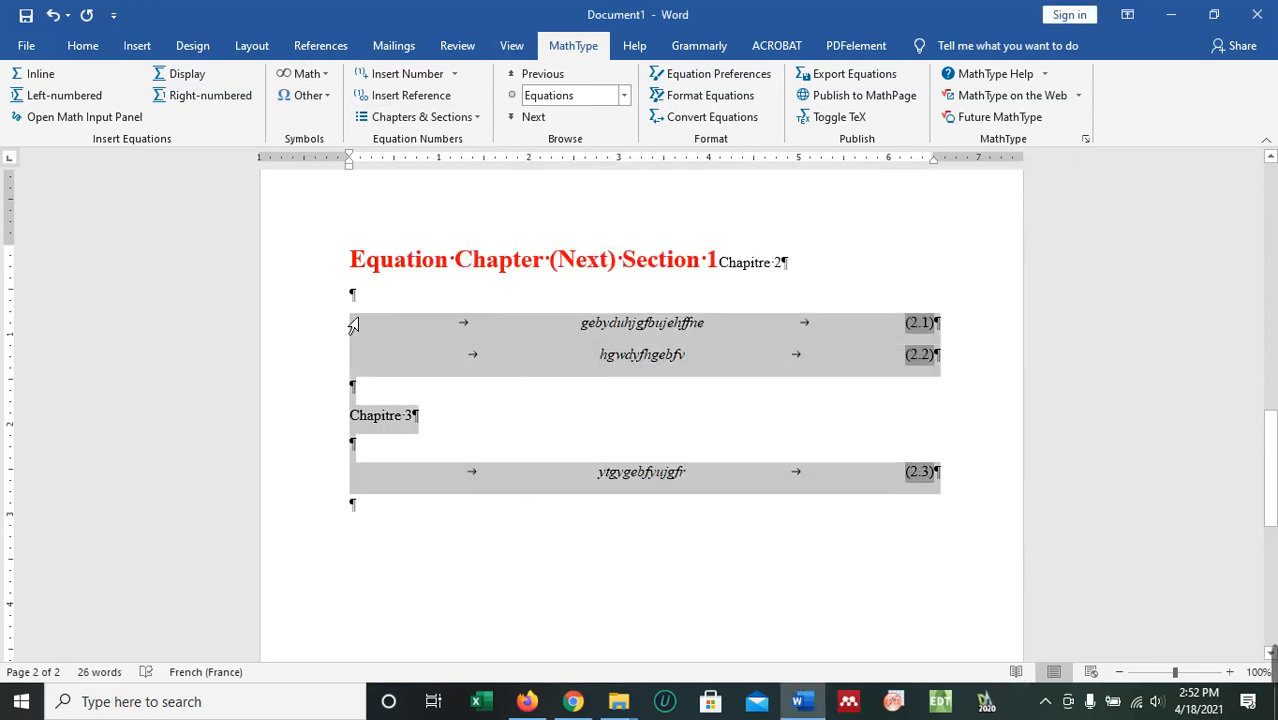
click(636, 566)
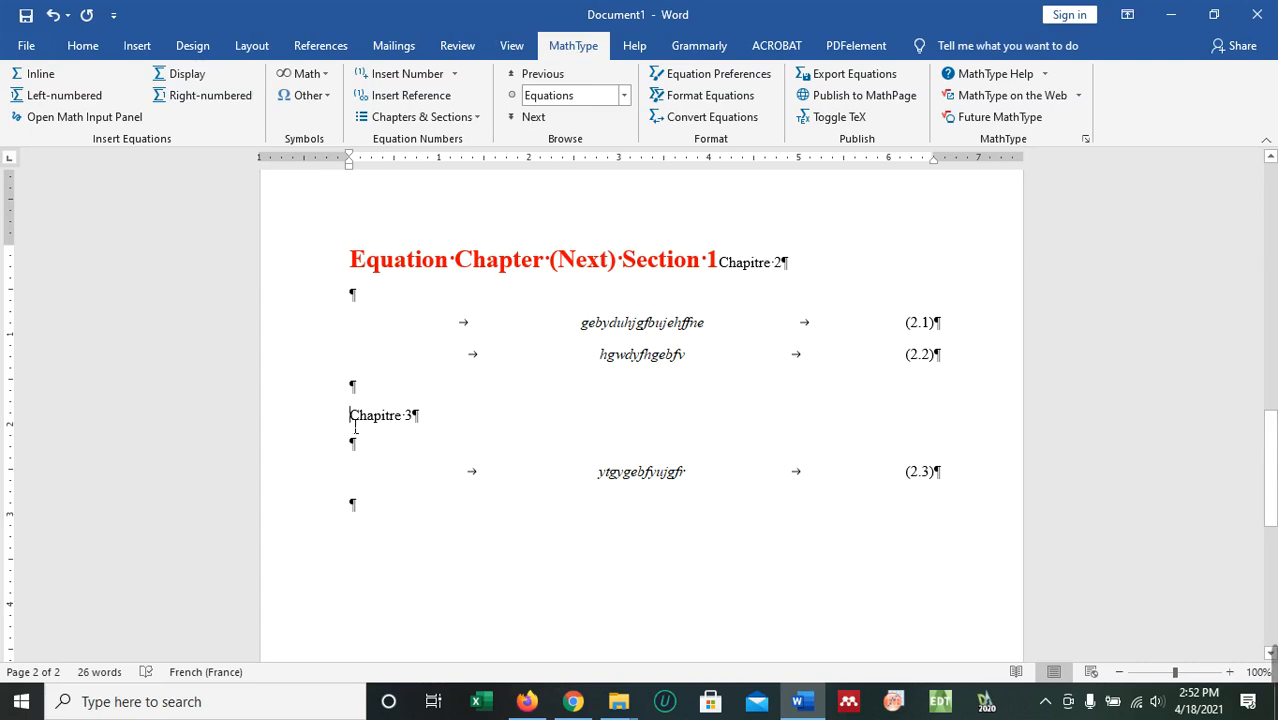
key(ctrl+Return)
scroll(353, 415, up, 5)
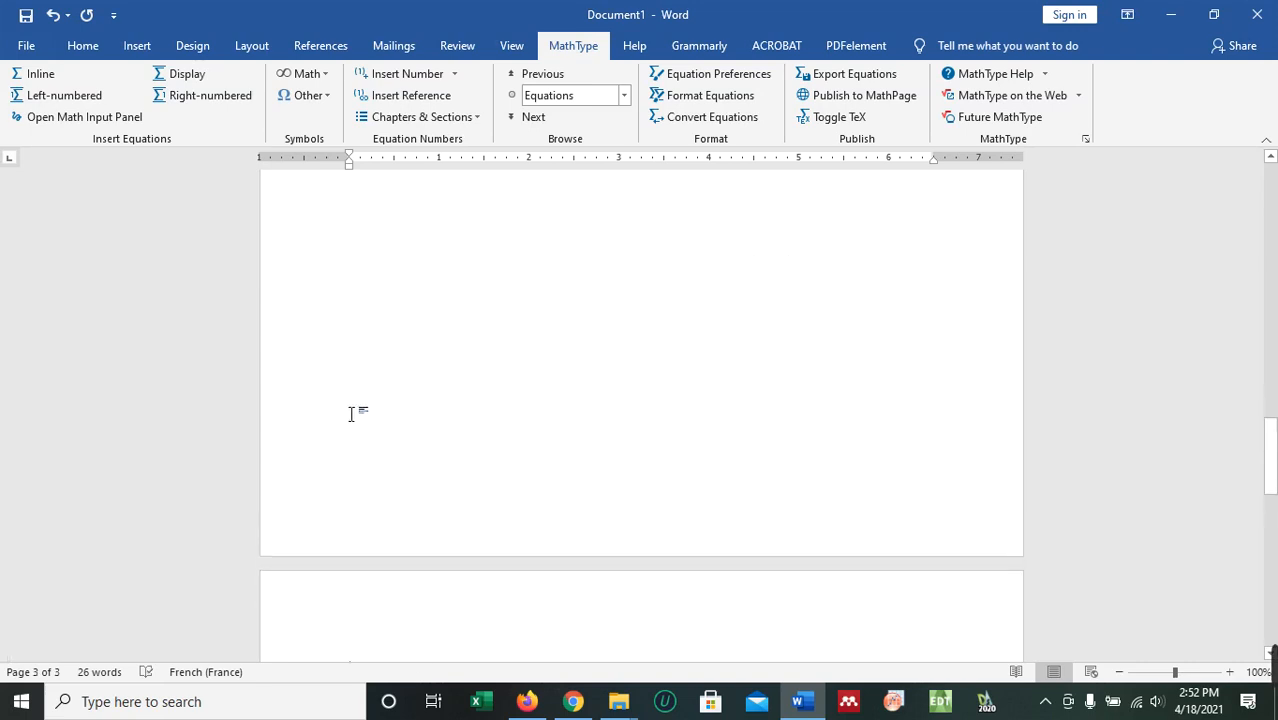
- Insert a MathType next chapter break directly before the Chapitre 3 heading
scroll(414, 437, up, 5)
click(338, 465)
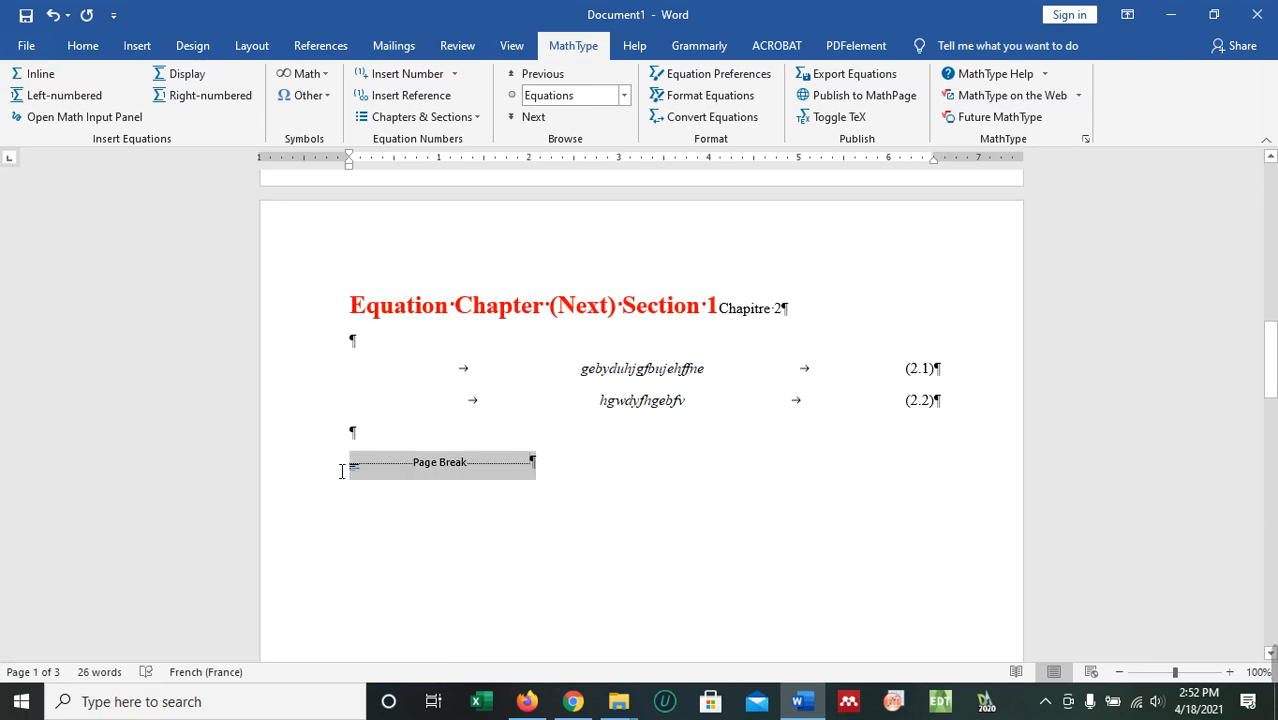
scroll(673, 566, down, 10)
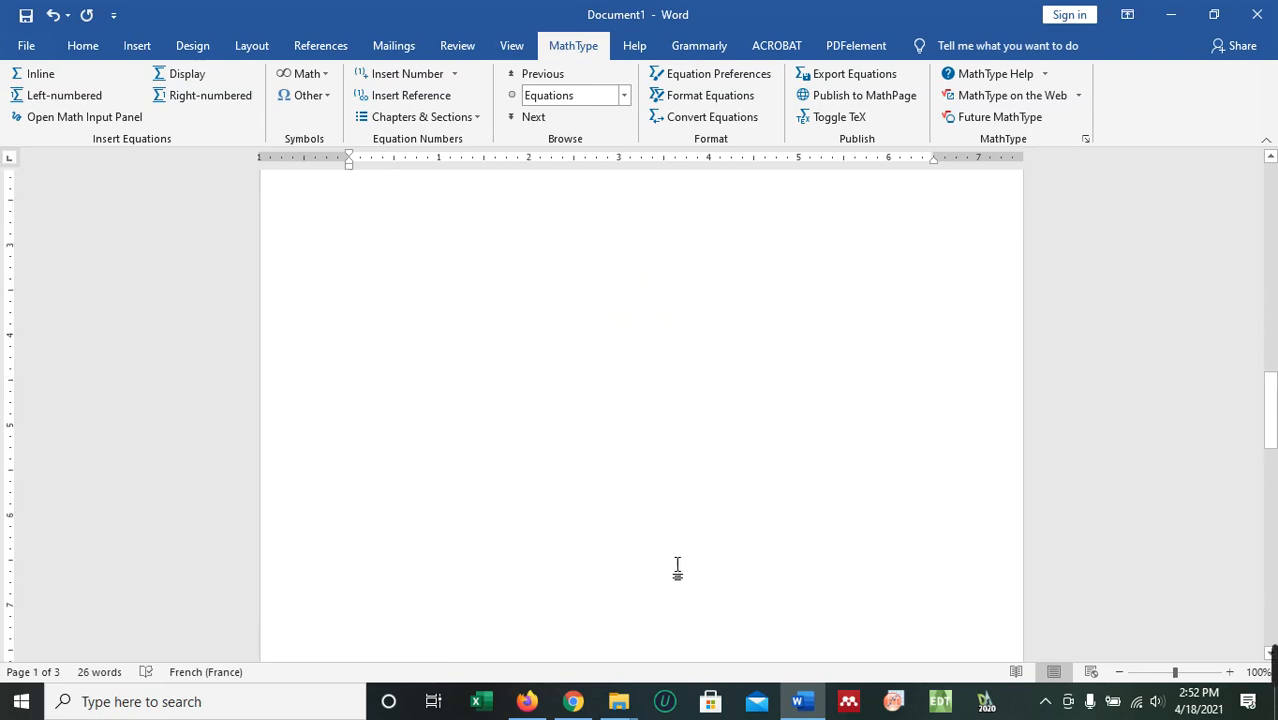
scroll(680, 566, down, 1)
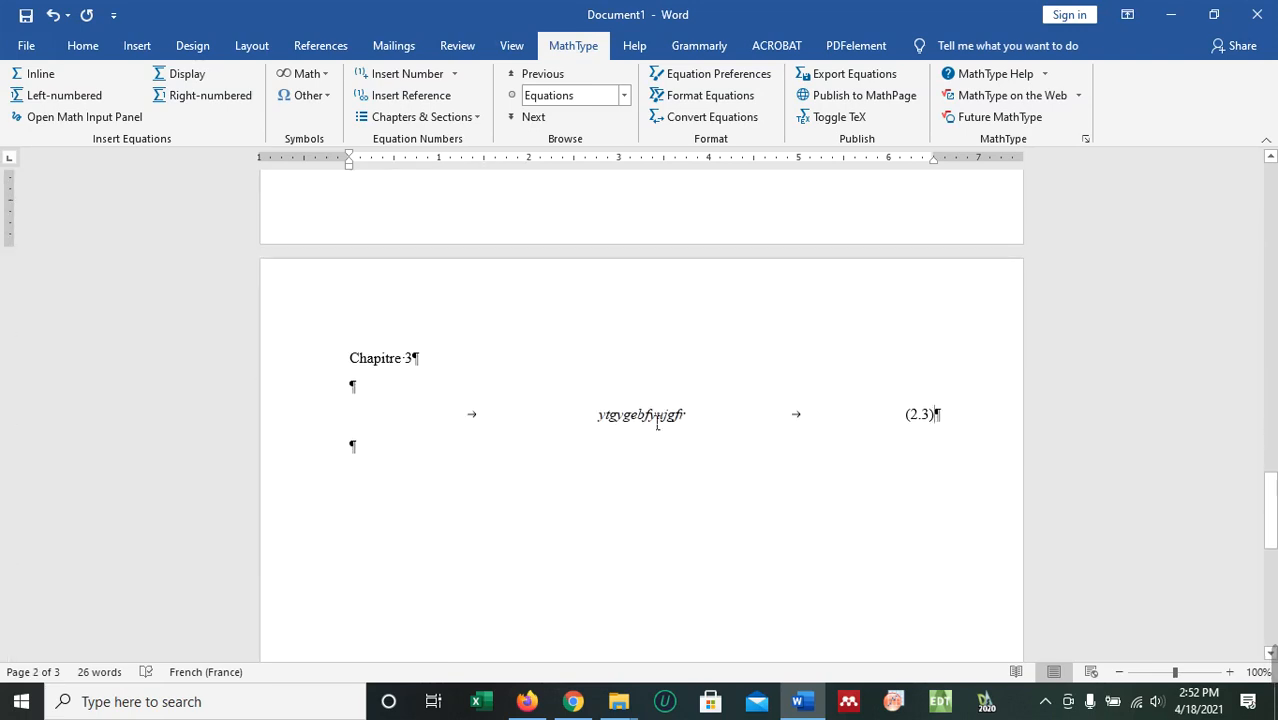
drag(657, 420, 343, 368)
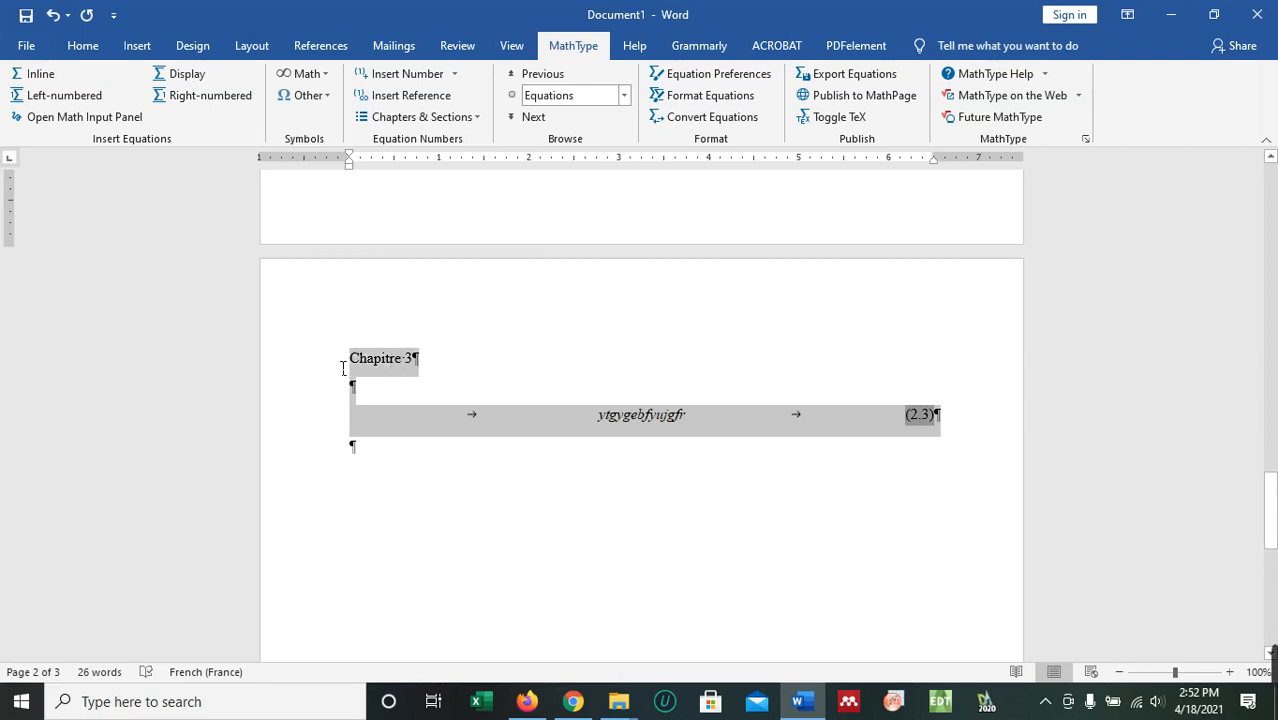
click(467, 487)
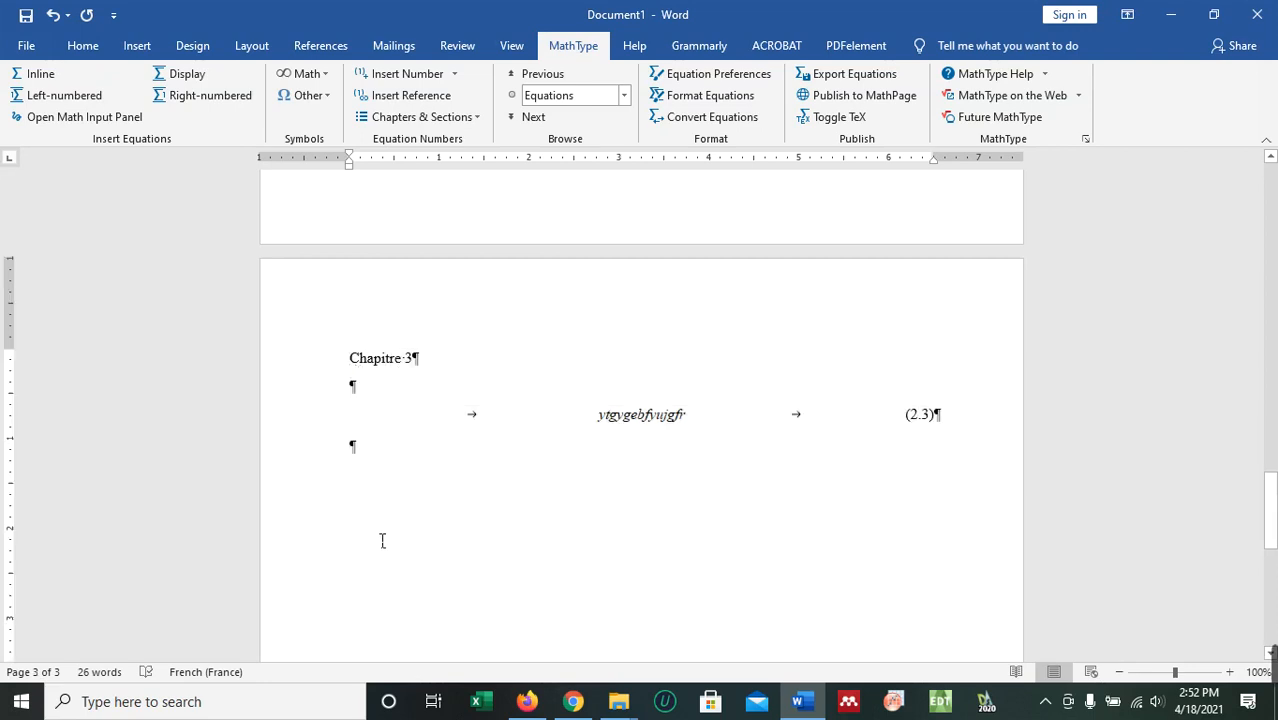
click(477, 118)
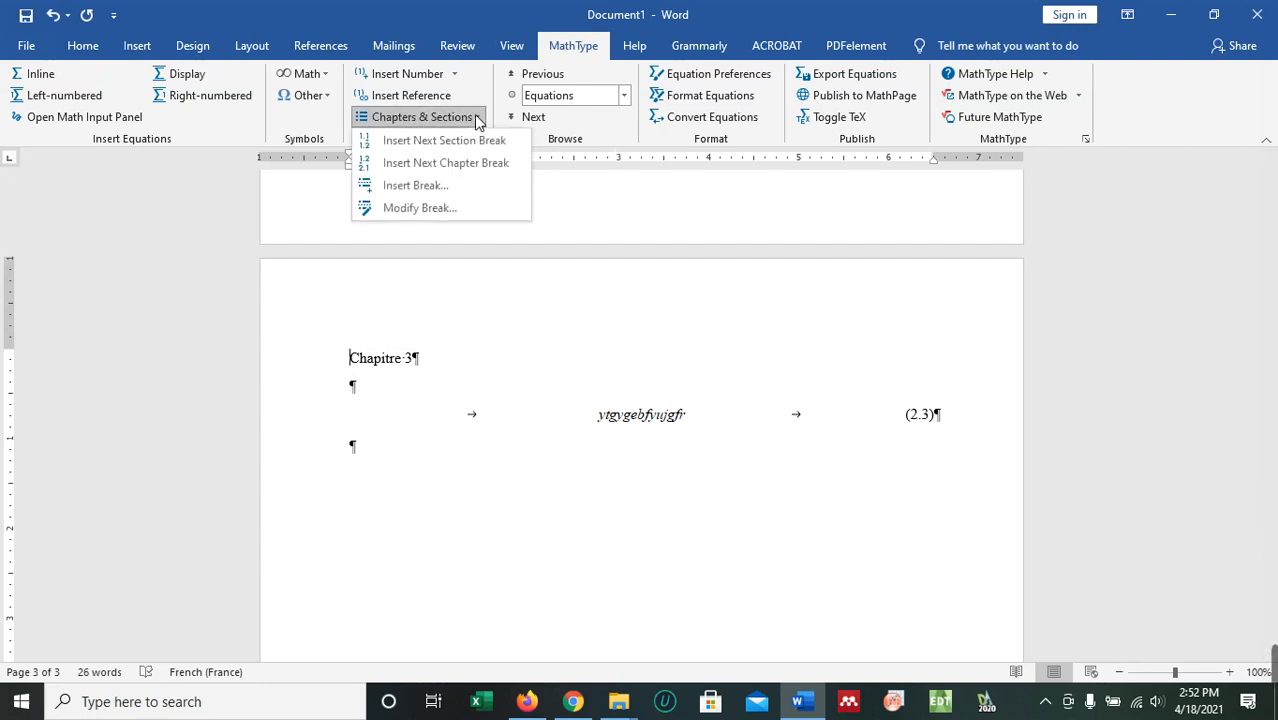
click(403, 163)
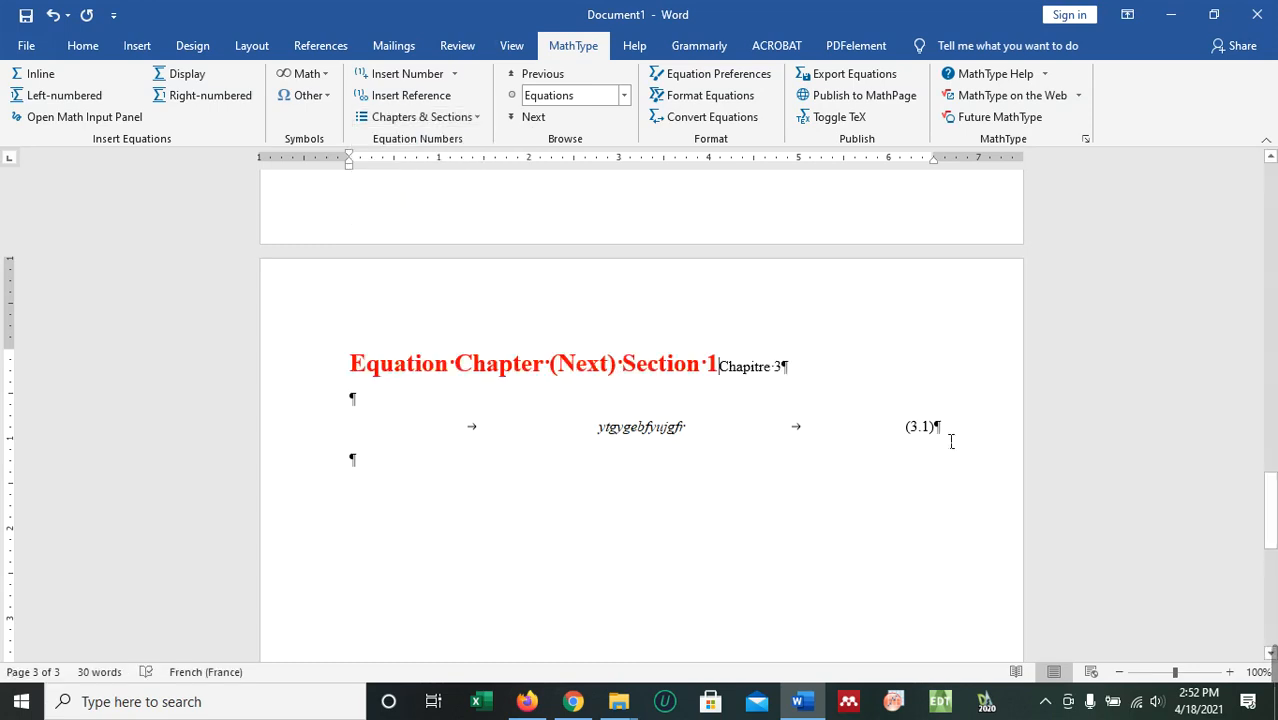
- Insert the right-numbered equation jhbfeujehfnurr on a new line below the first equation of Chapitre 3
key(Return)
click(200, 95)
text(jhbfeujehfnurr)
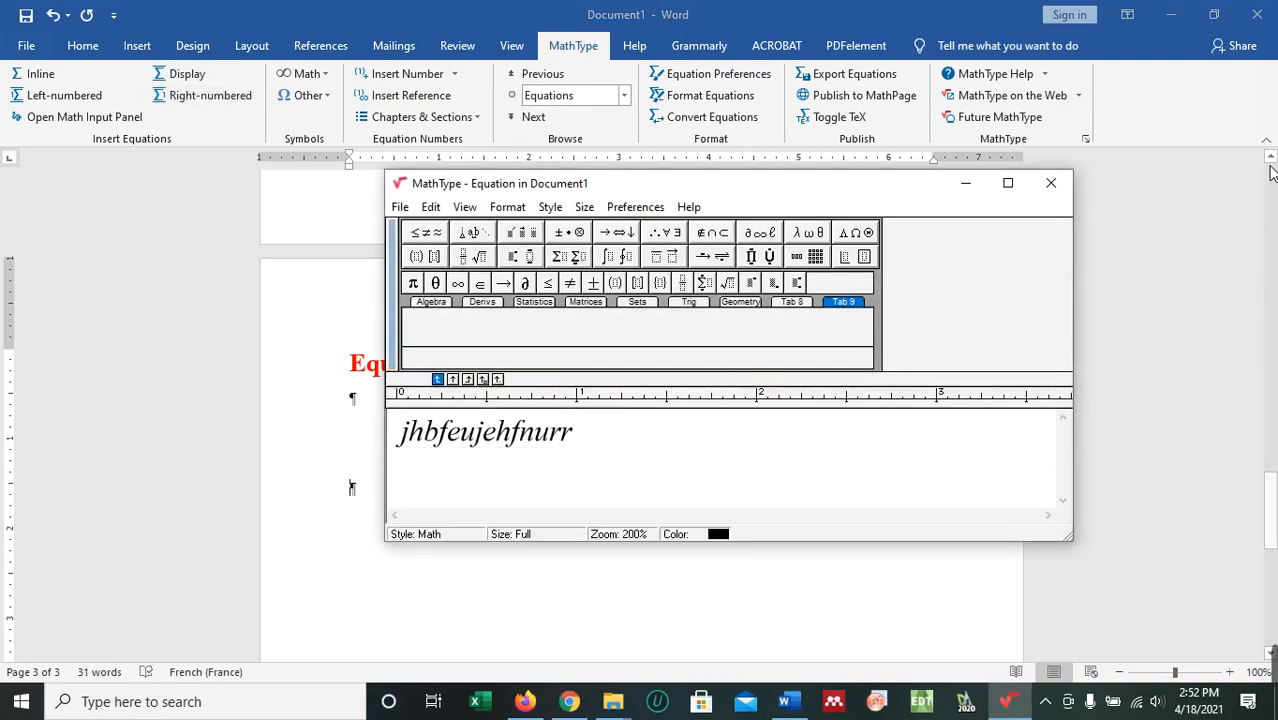
click(1051, 183)
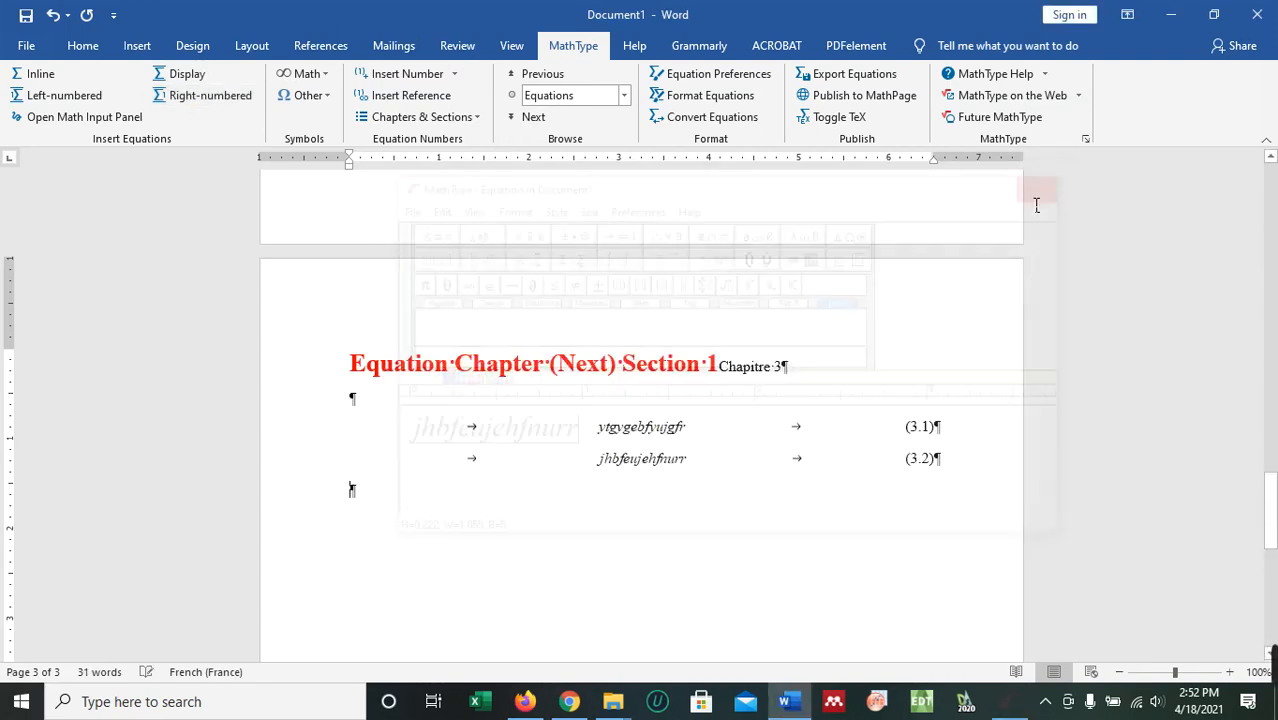
- Remove the paragraph mark directly after the page break that ends the Chapitre 1 page
scroll(940, 517, up, 20)
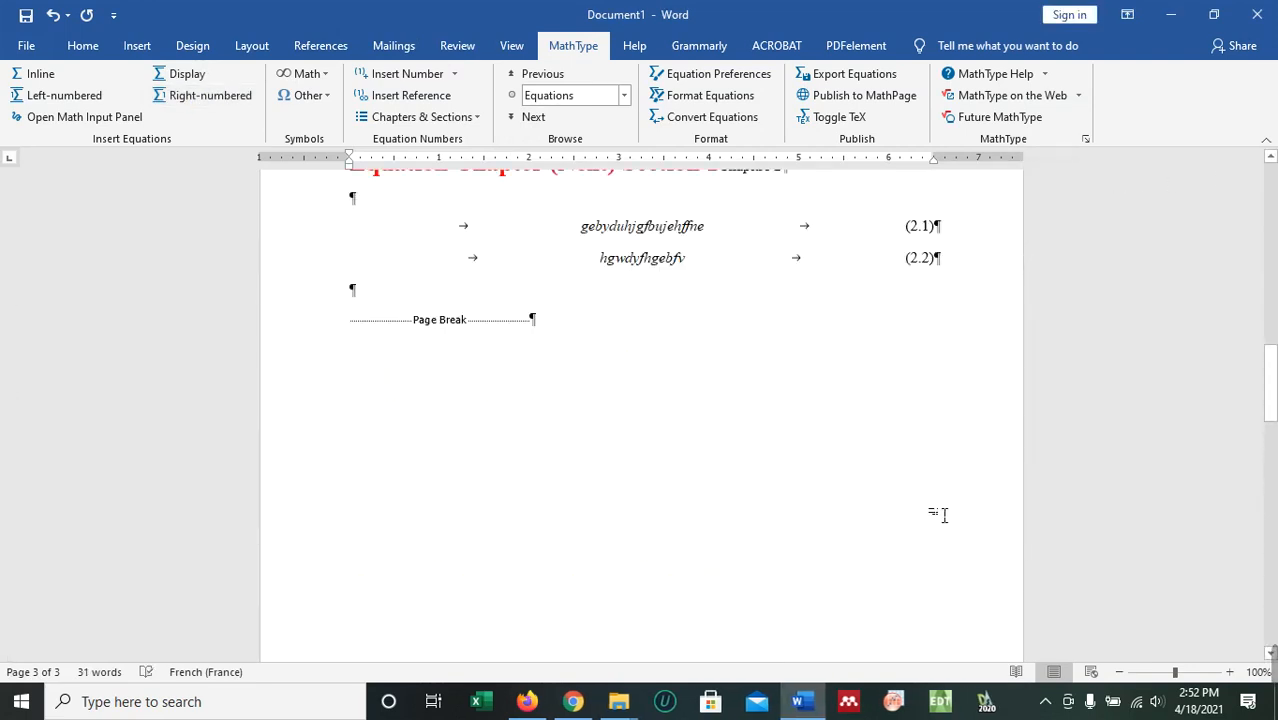
scroll(940, 515, up, 4)
scroll(934, 516, down, 1)
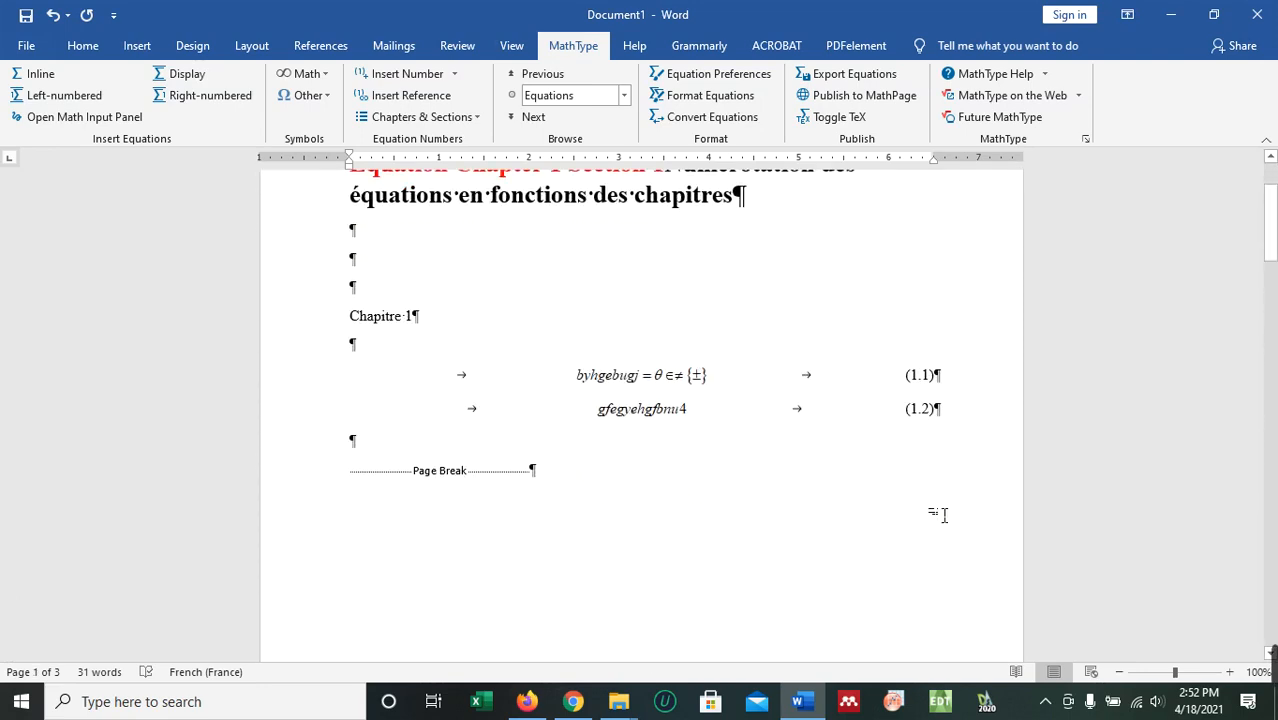
scroll(934, 516, up, 1)
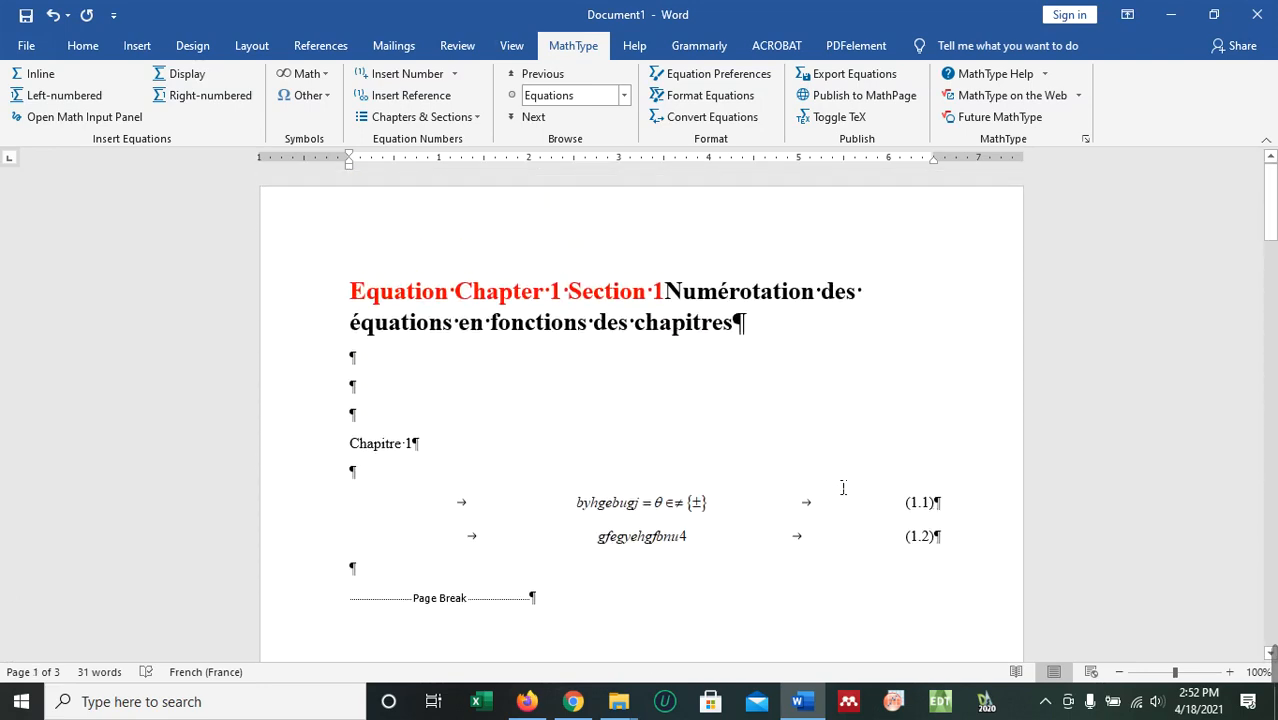
scroll(843, 487, down, 7)
scroll(316, 468, up, 4)
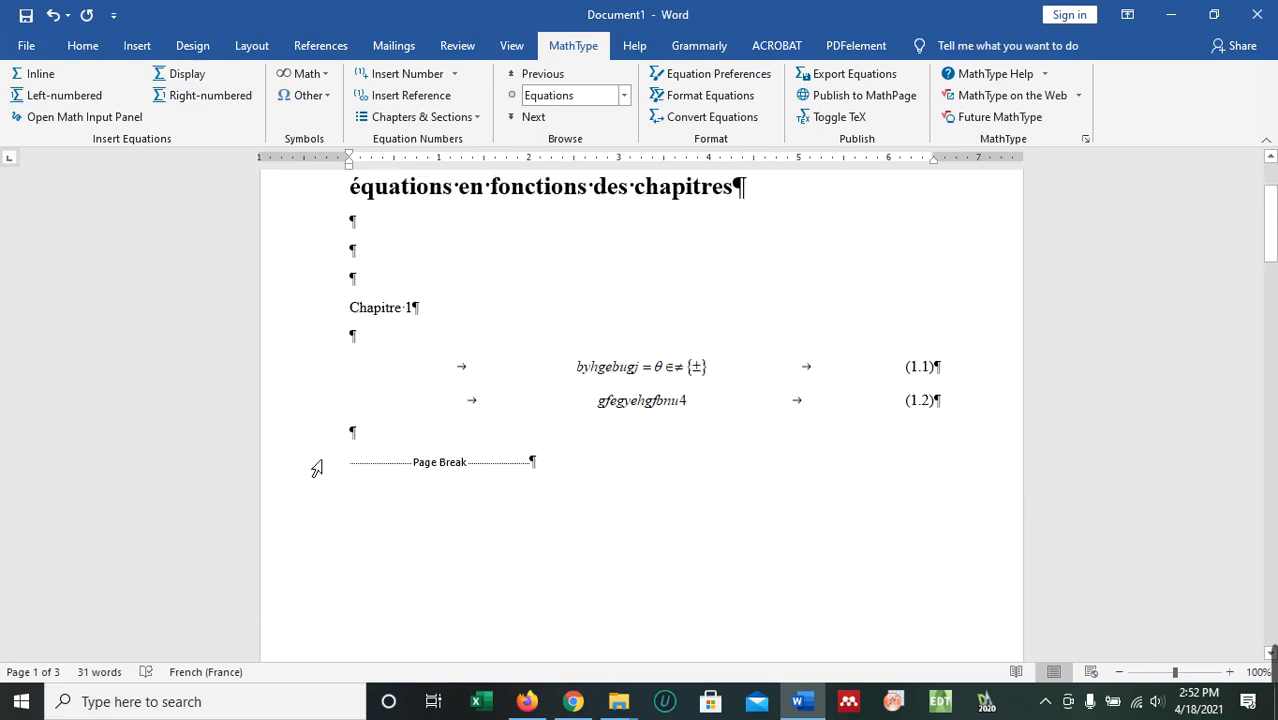
click(370, 513)
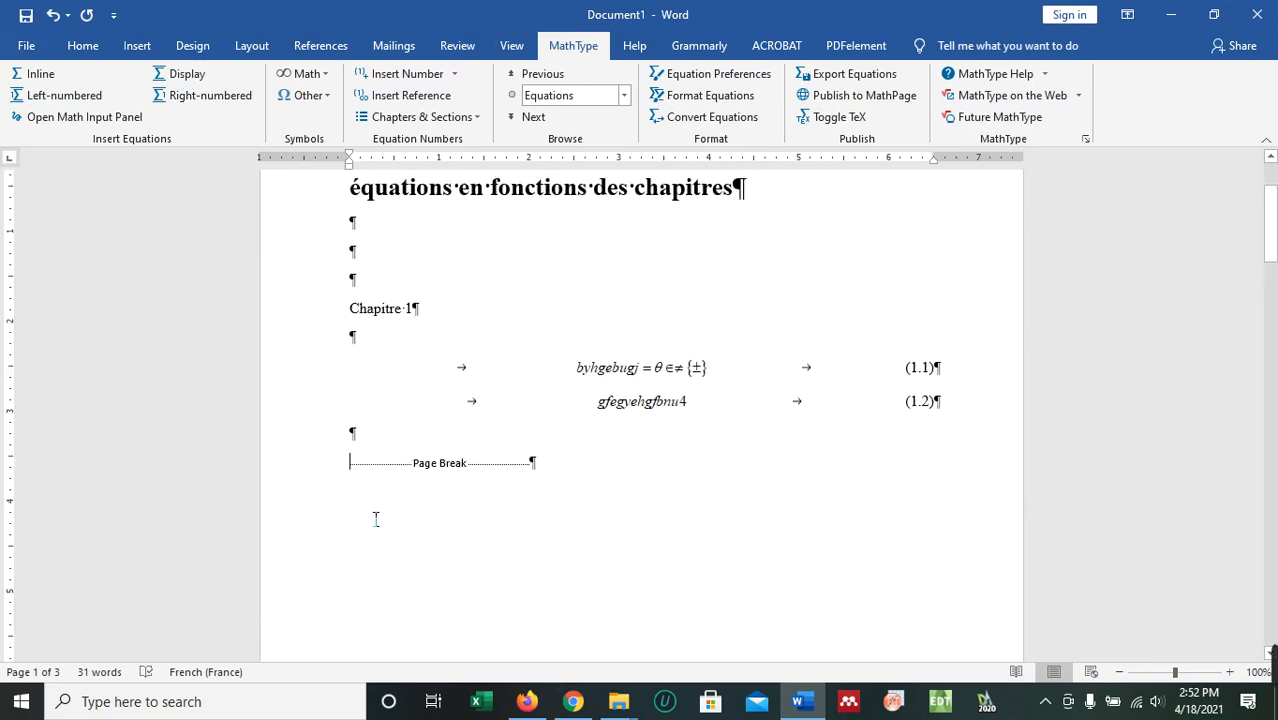
click(567, 477)
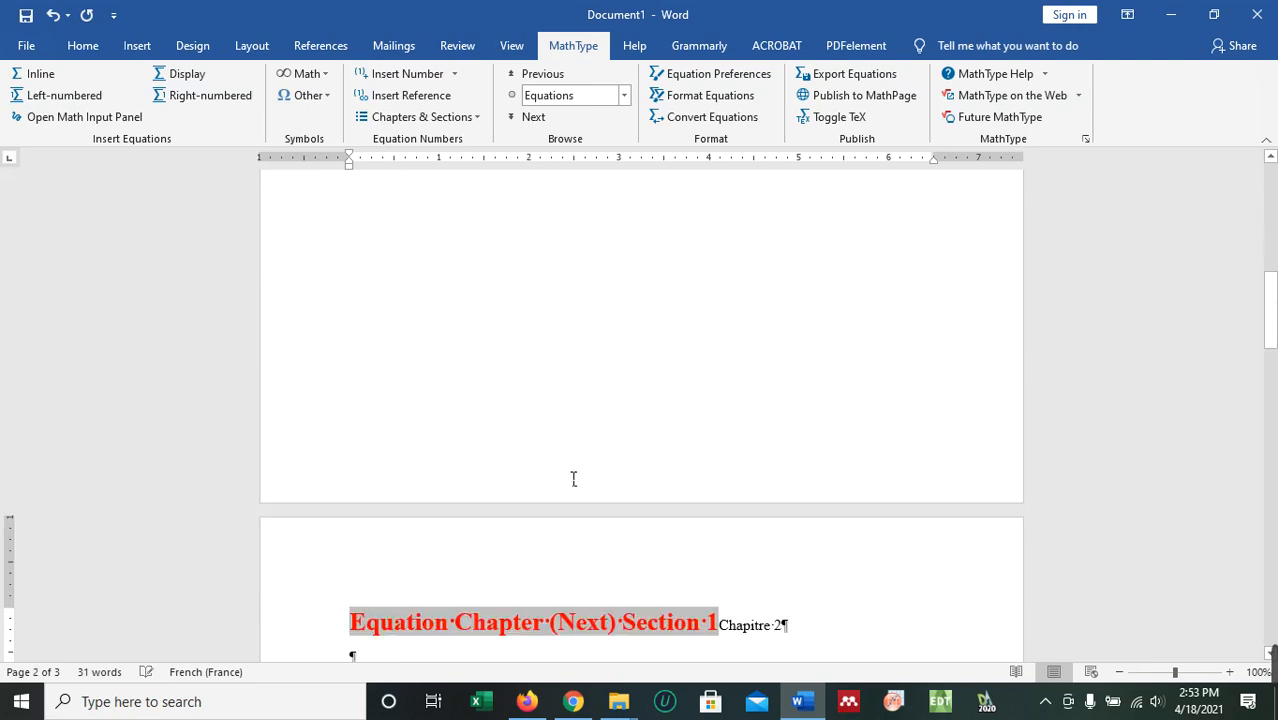
scroll(576, 450, up, 8)
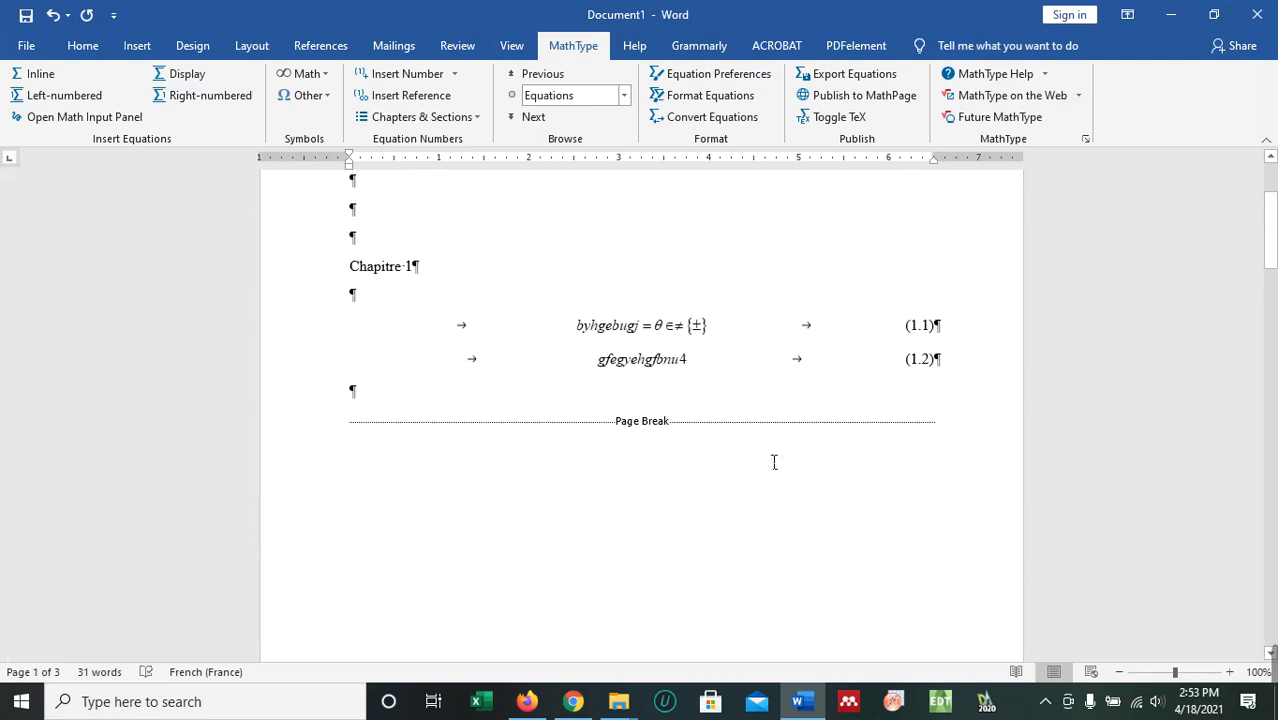
- Examine the page breaks and the red chapter markers before Chapitre 2 and Chapitre 3, along with each chapter's equation numbers
scroll(774, 463, down, 3)
scroll(660, 495, down, 15)
scroll(679, 485, up, 14)
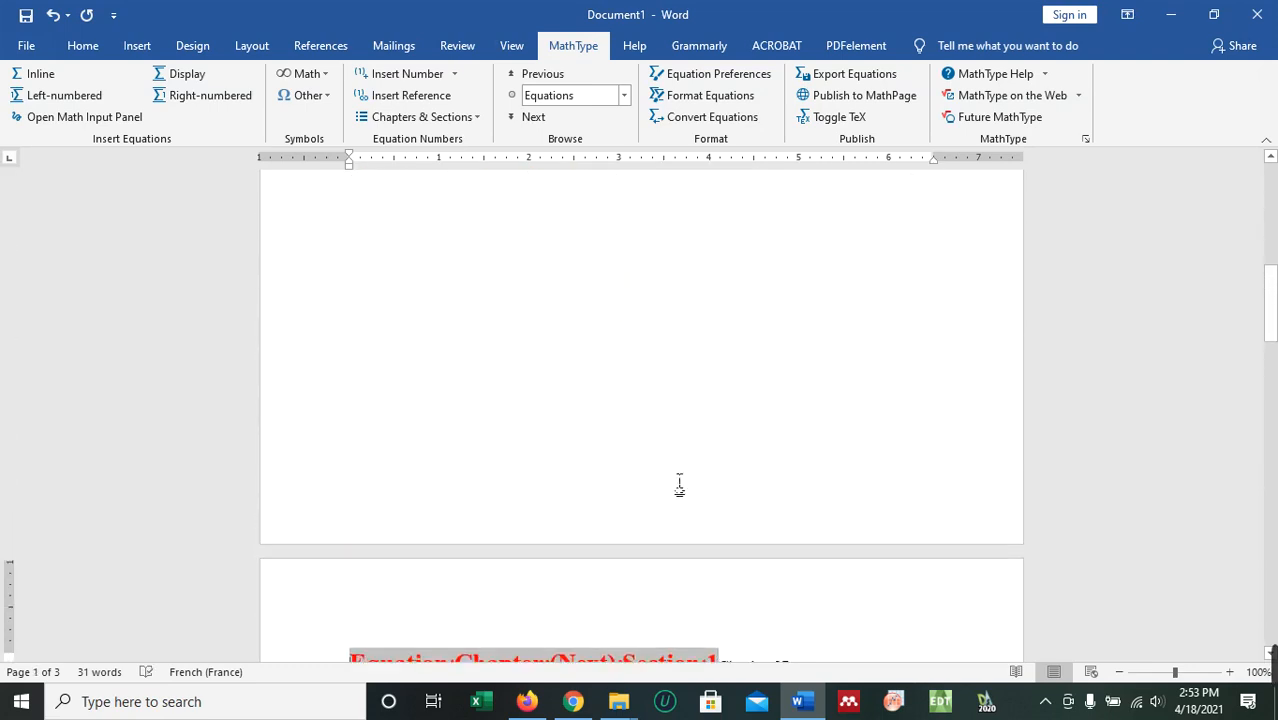
scroll(858, 348, up, 3)
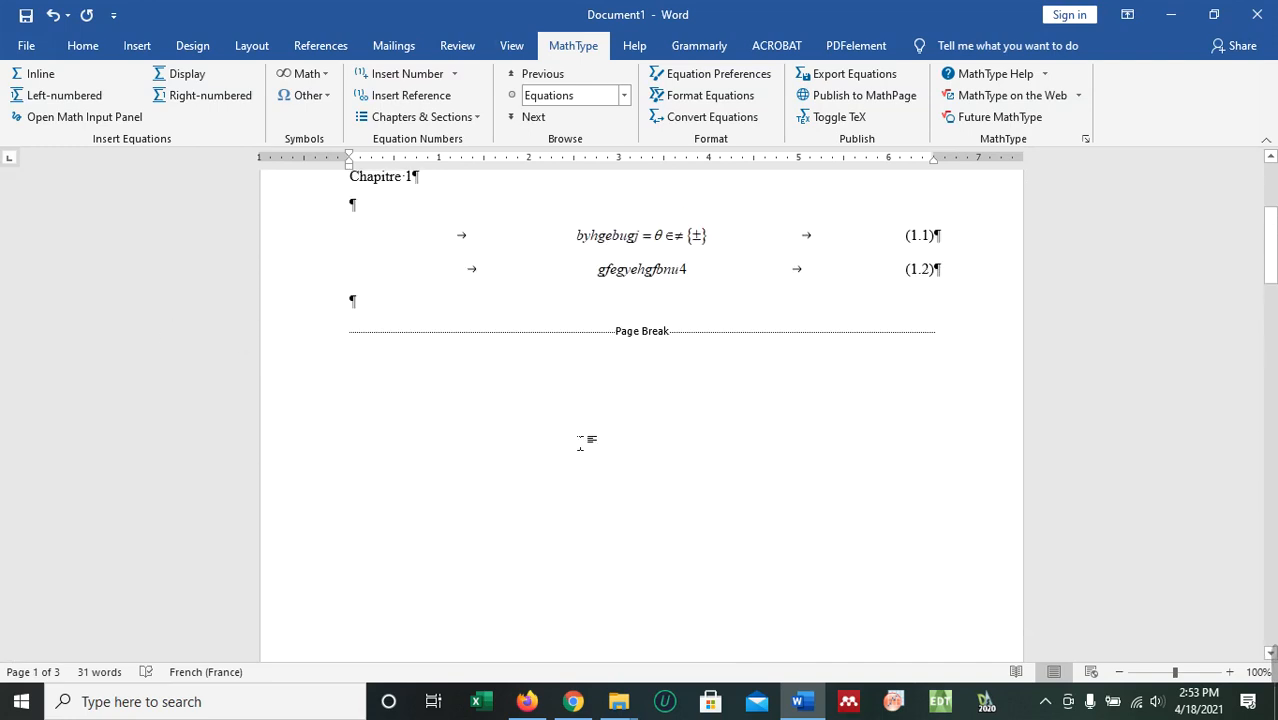
scroll(585, 440, down, 5)
scroll(588, 447, down, 4)
click(345, 397)
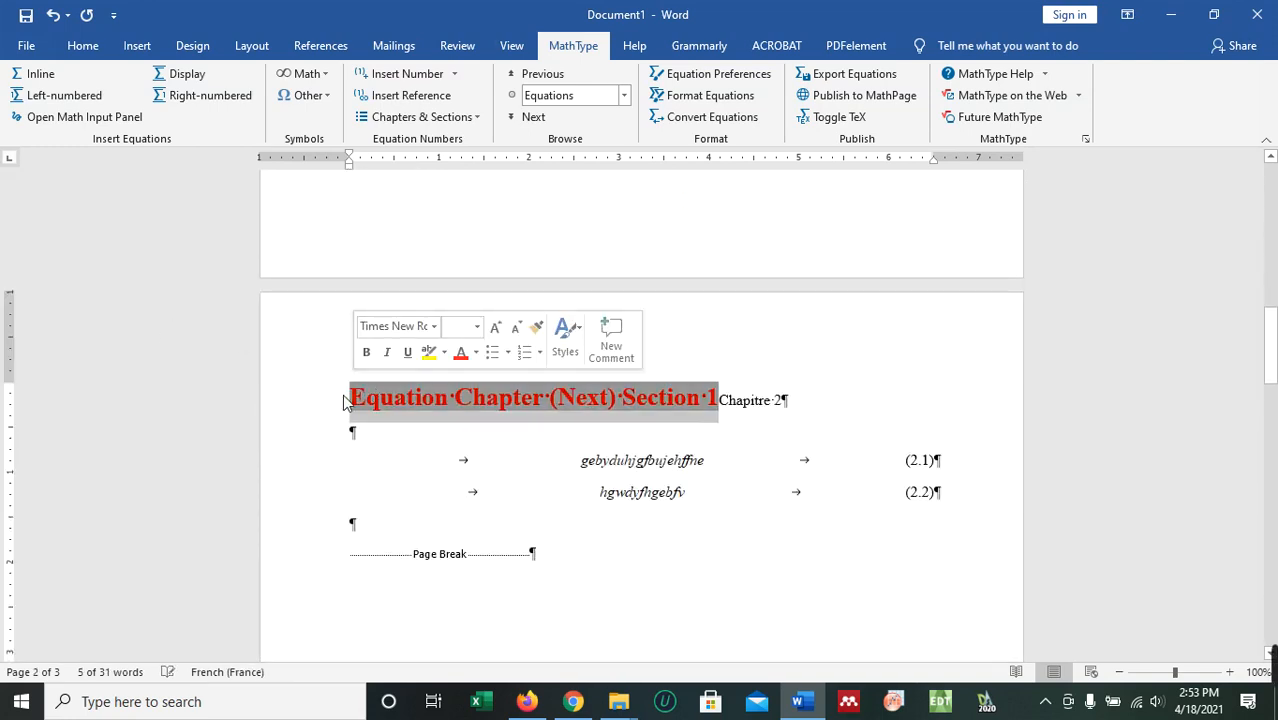
click(462, 460)
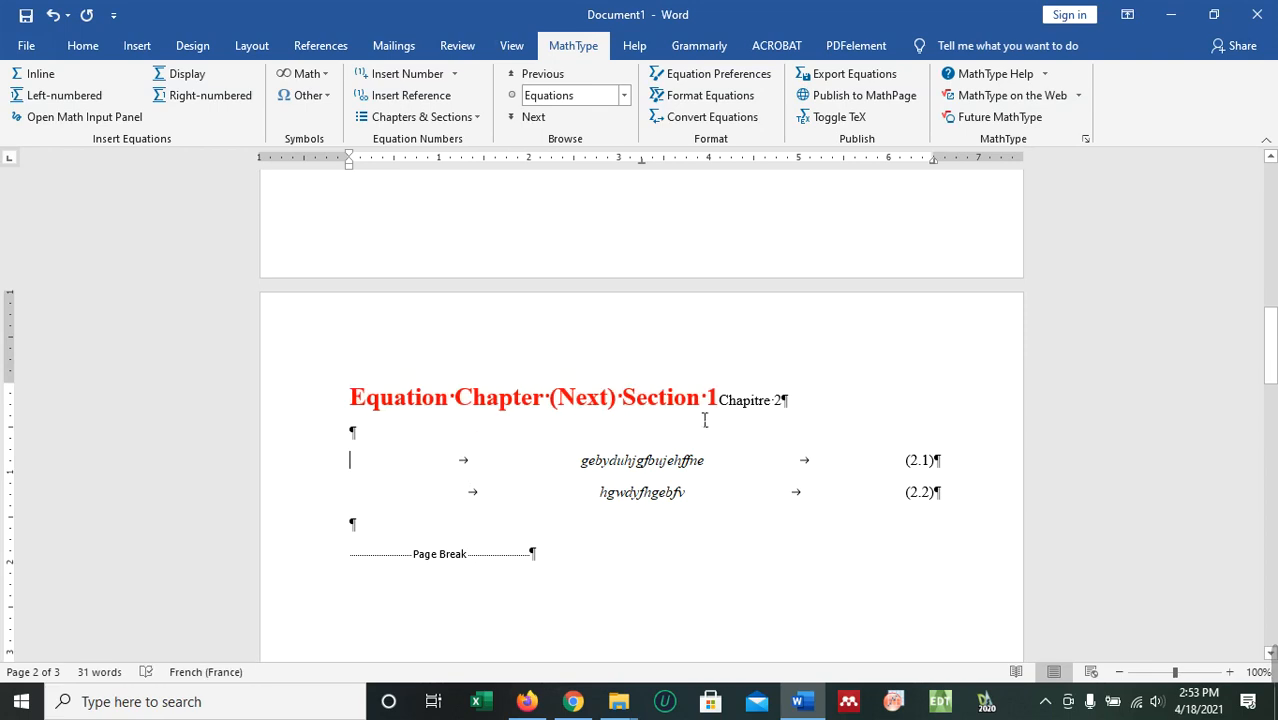
click(723, 400)
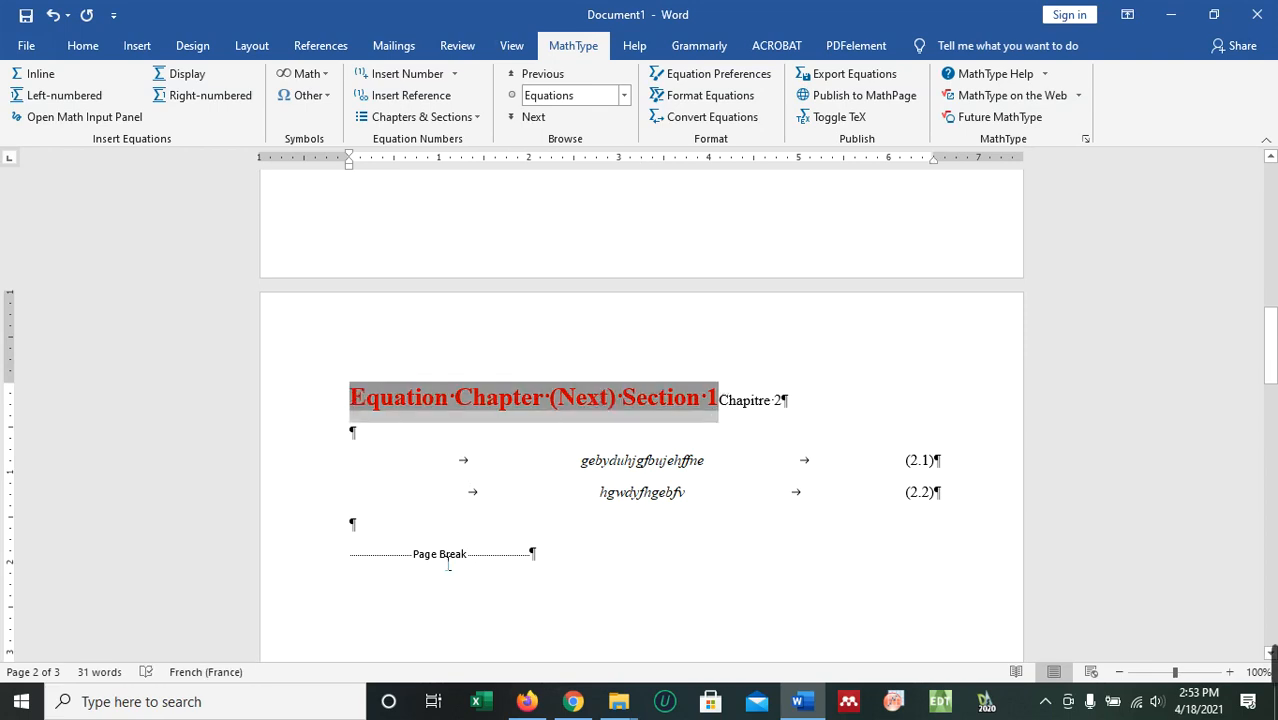
click(808, 584)
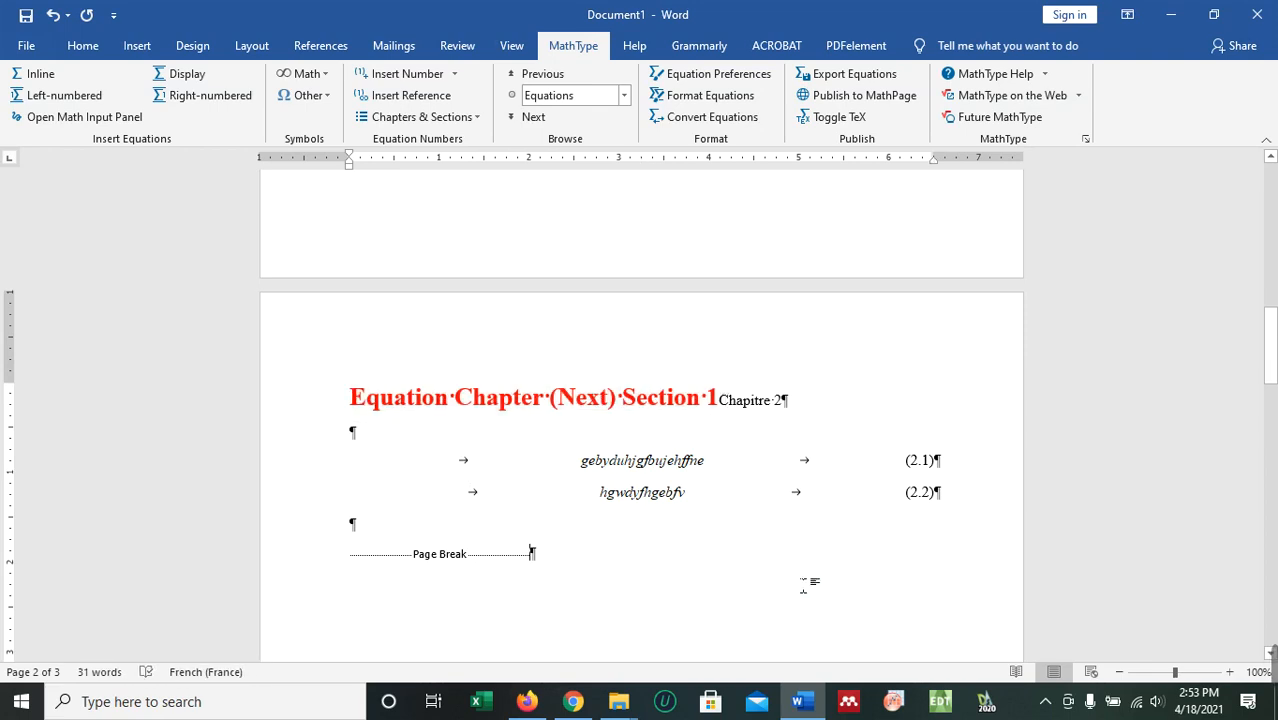
scroll(810, 584, down, 10)
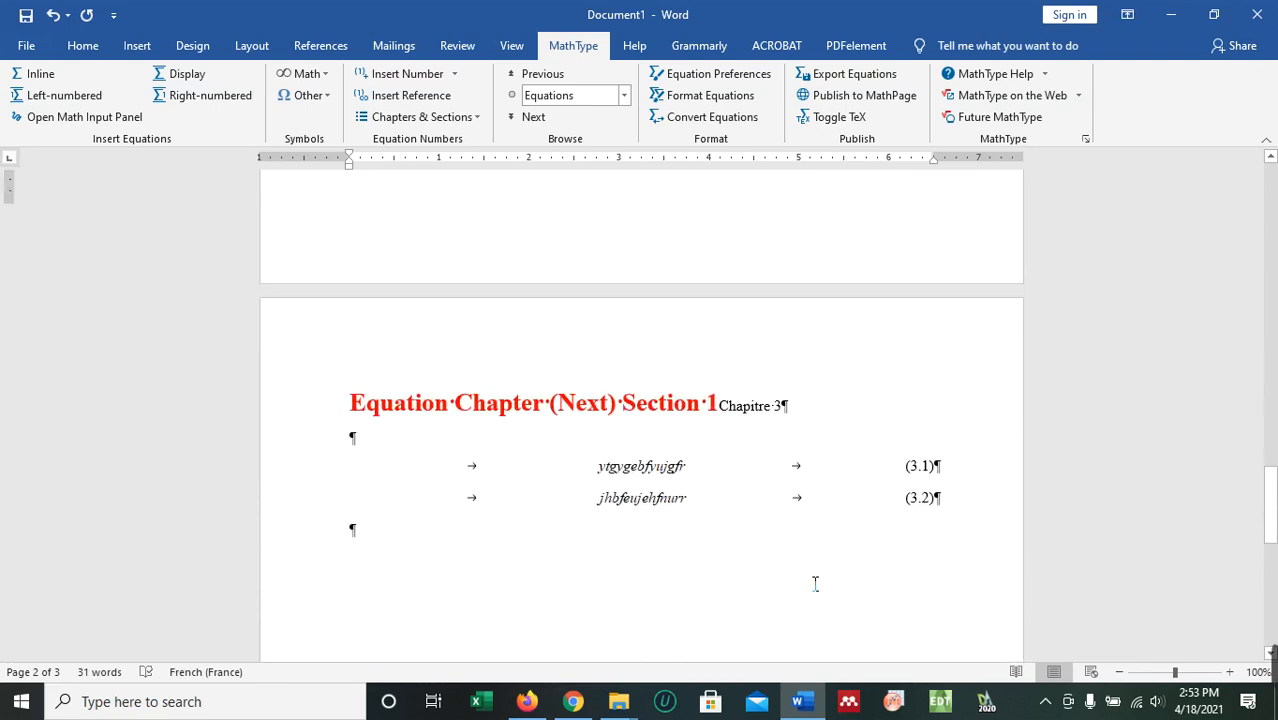
scroll(815, 584, down, 2)
drag(835, 323, 430, 345)
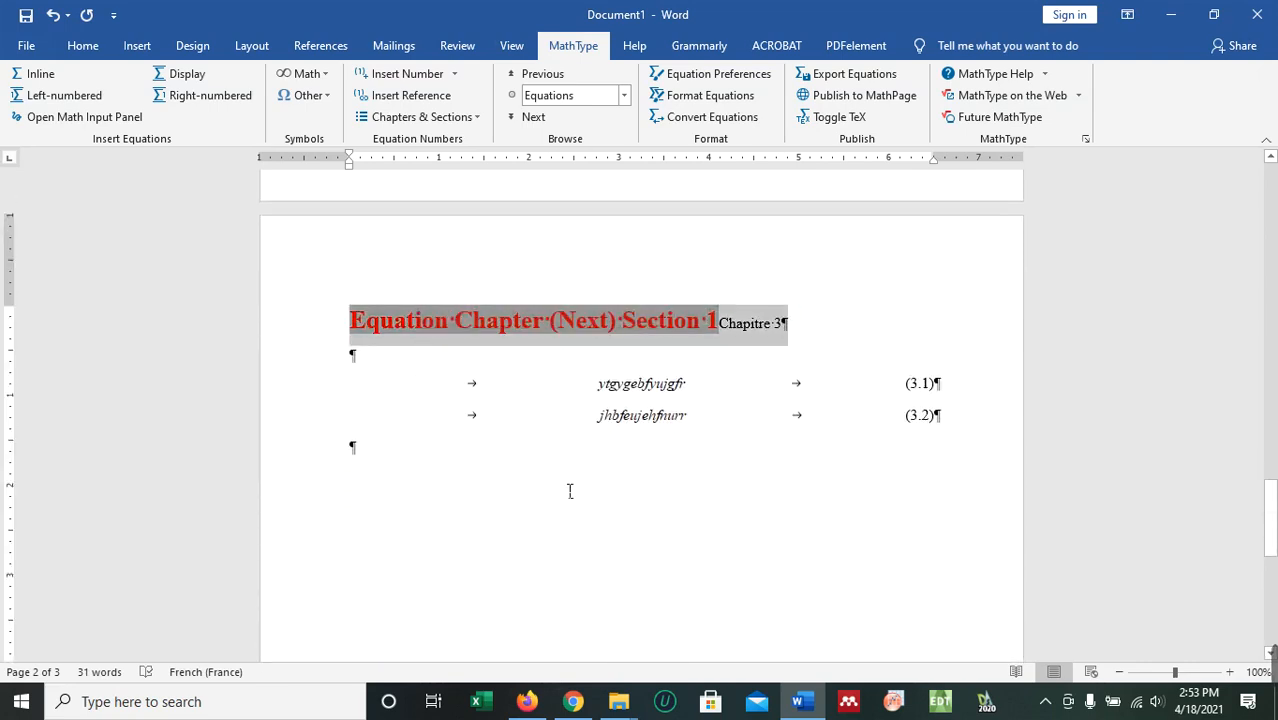
scroll(610, 473, up, 10)
scroll(545, 485, up, 15)
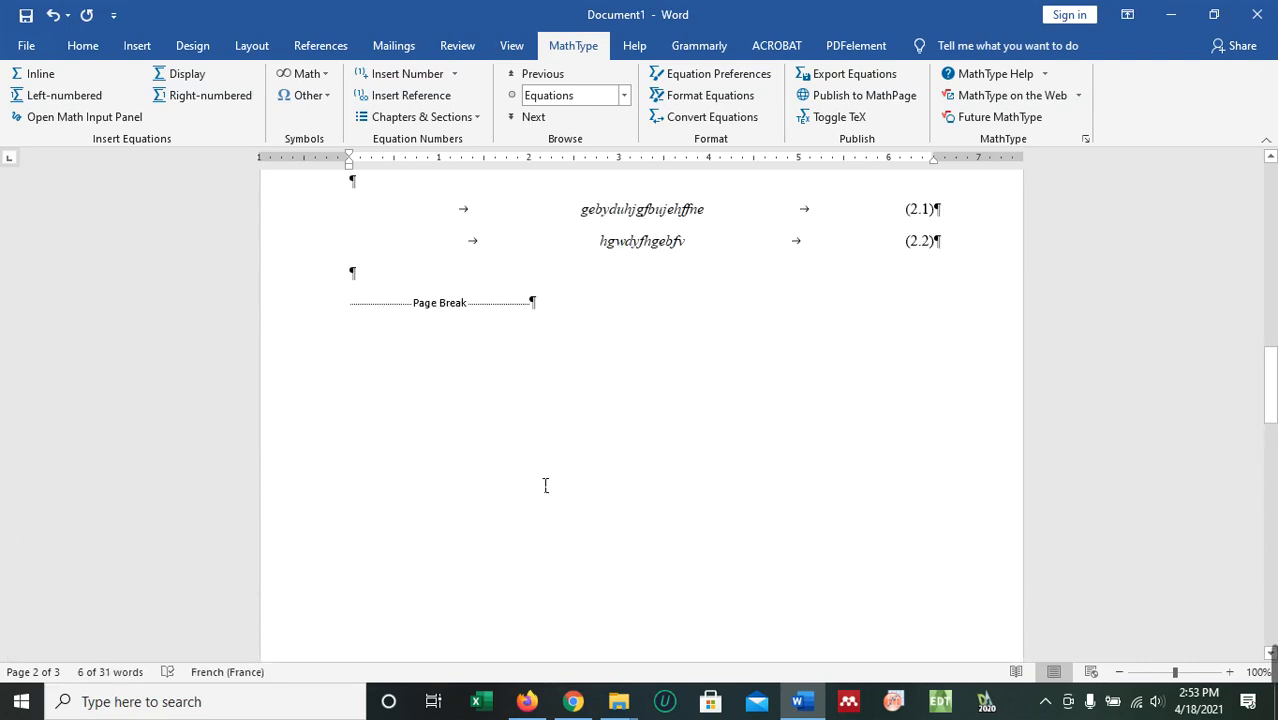
- Hide the document's formatting marks and review the pages through the Chapitre 3 equations
click(83, 45)
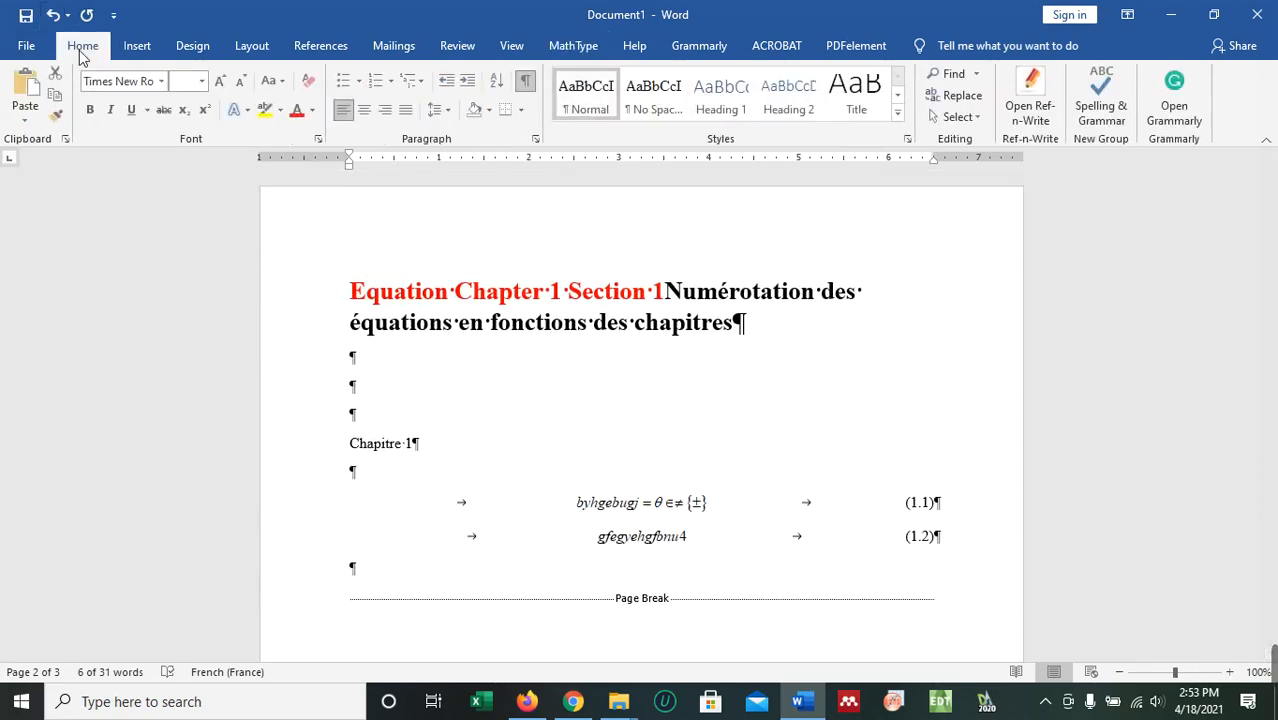
click(526, 80)
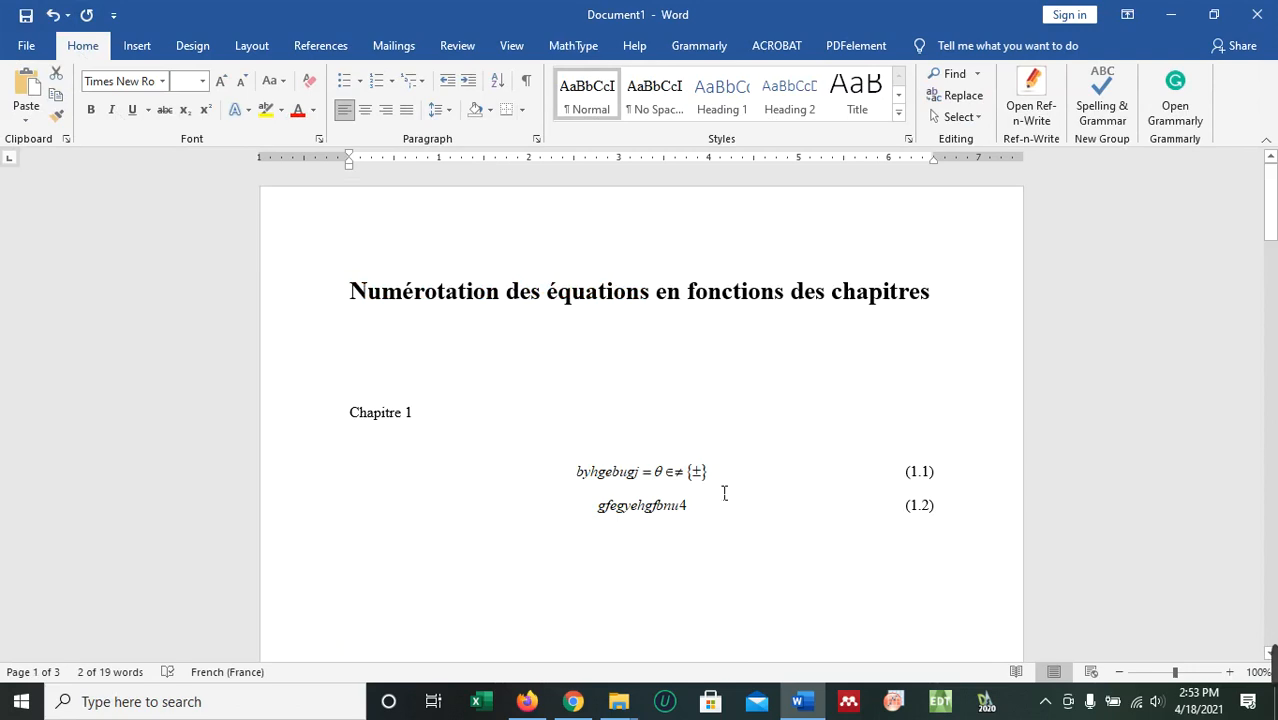
scroll(724, 492, down, 20)
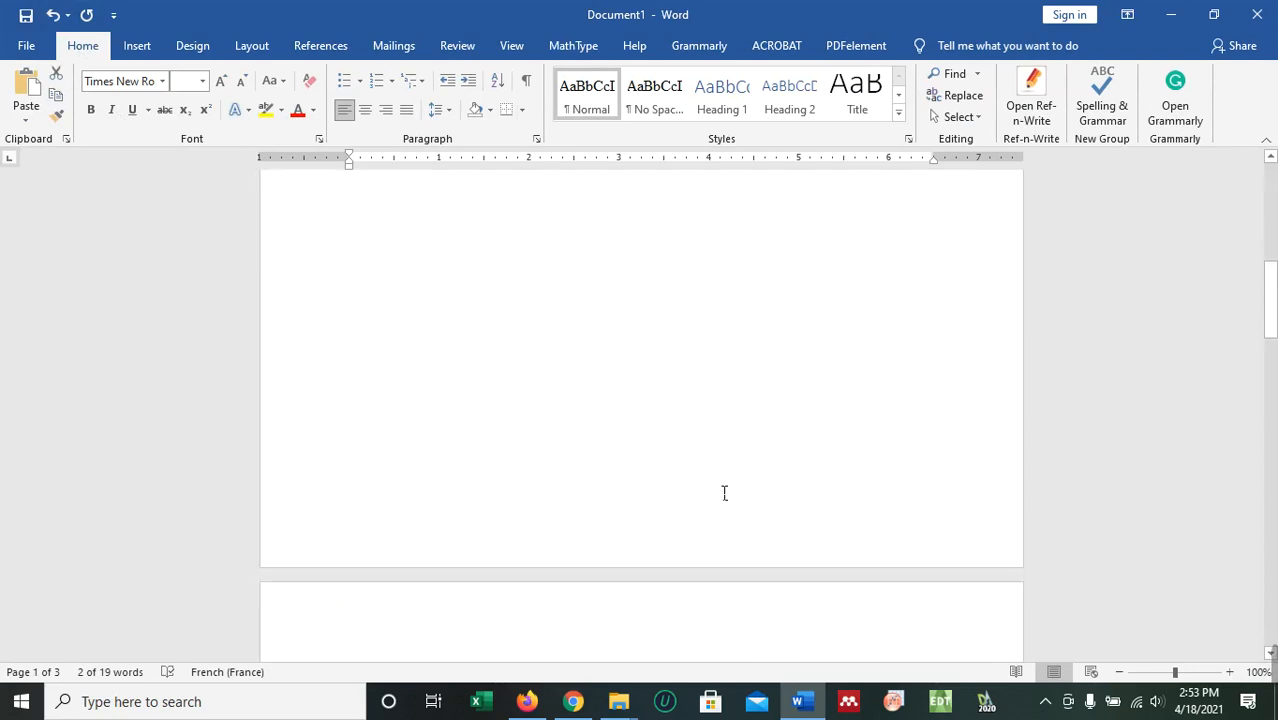
scroll(724, 492, down, 10)
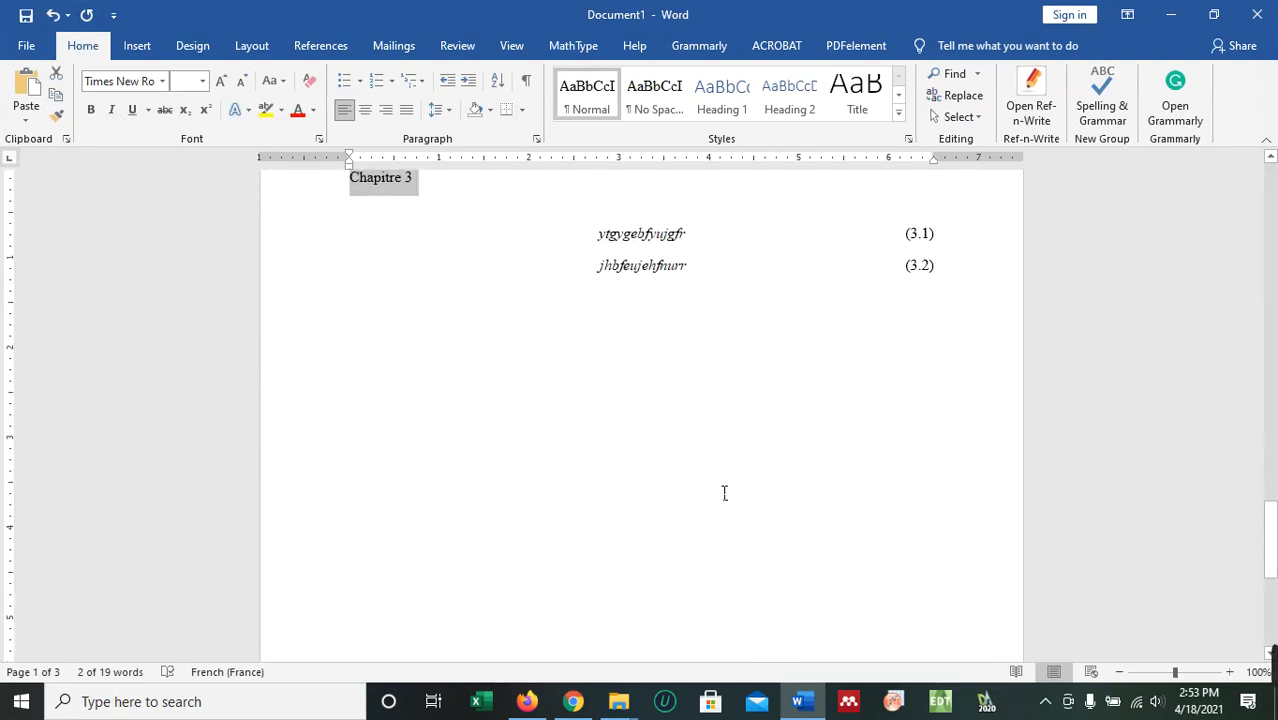
scroll(726, 494, up, 4)
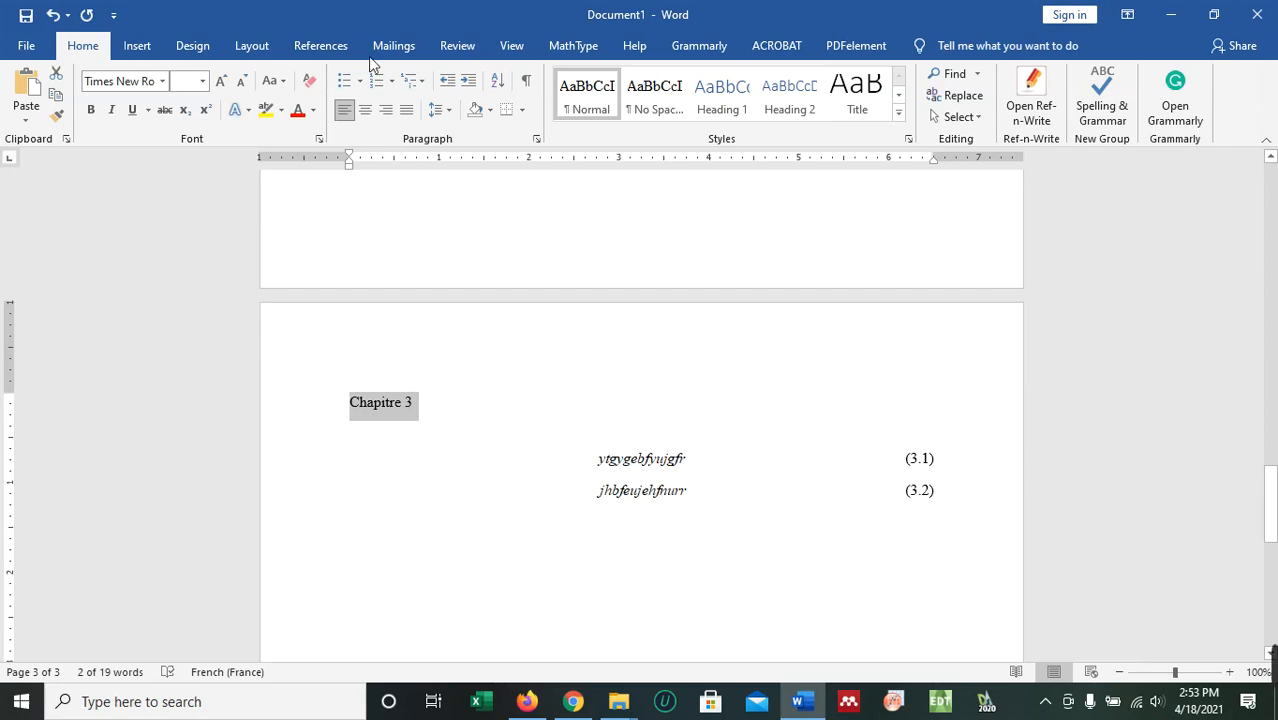
- Show the formatting marks again and review the red chapter markers back to the document title
click(527, 82)
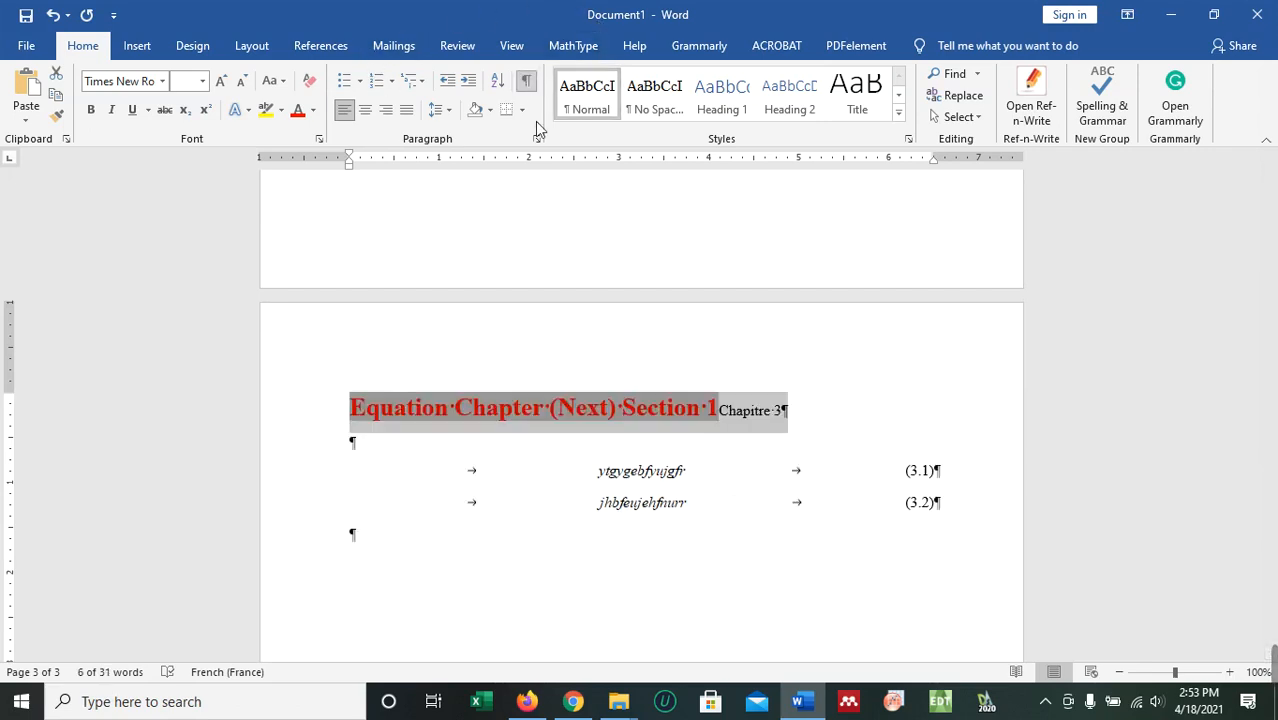
scroll(765, 320, up, 20)
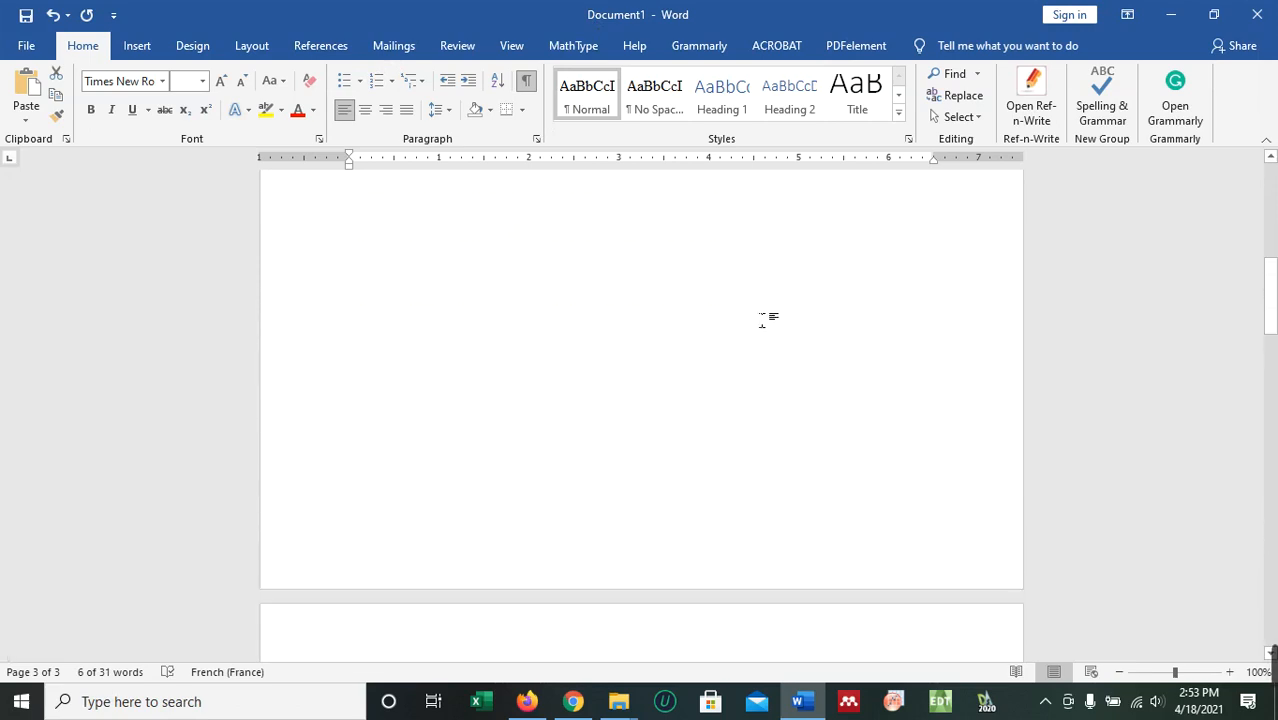
scroll(768, 318, up, 10)
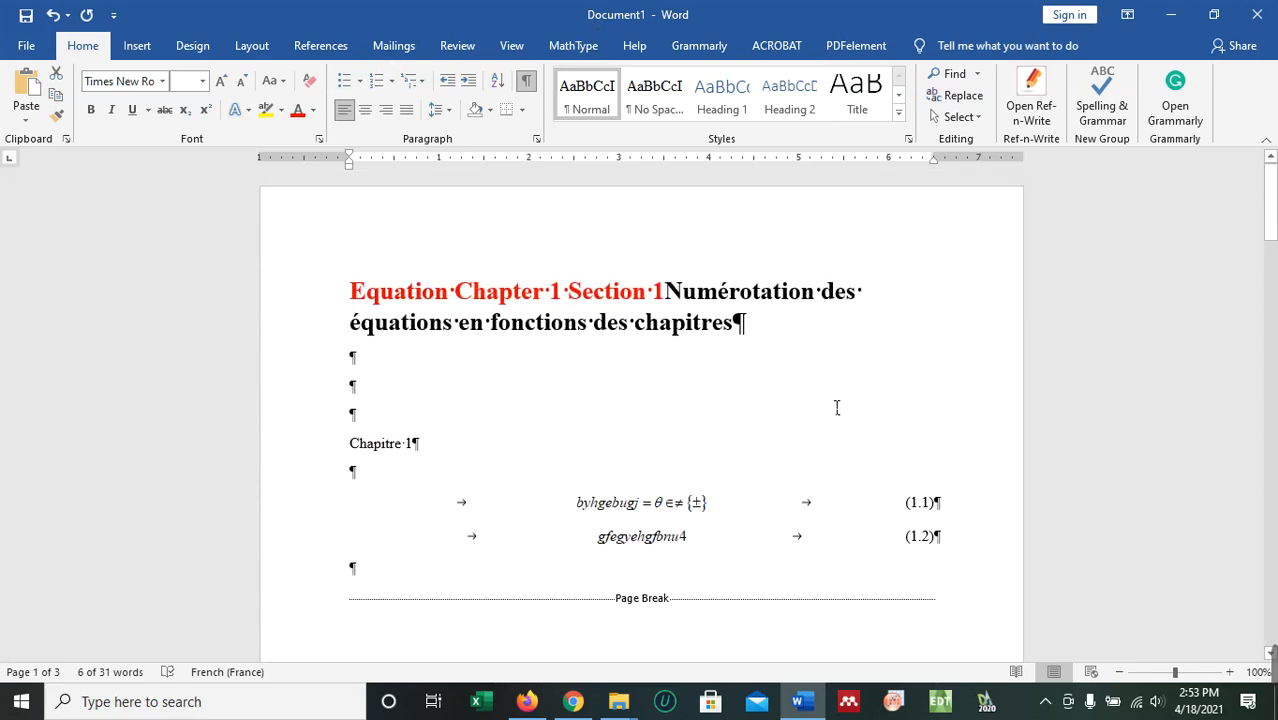
- Hide the formatting marks again and check the Chapitre 2 heading and its equation numbers
click(527, 82)
scroll(580, 485, down, 12)
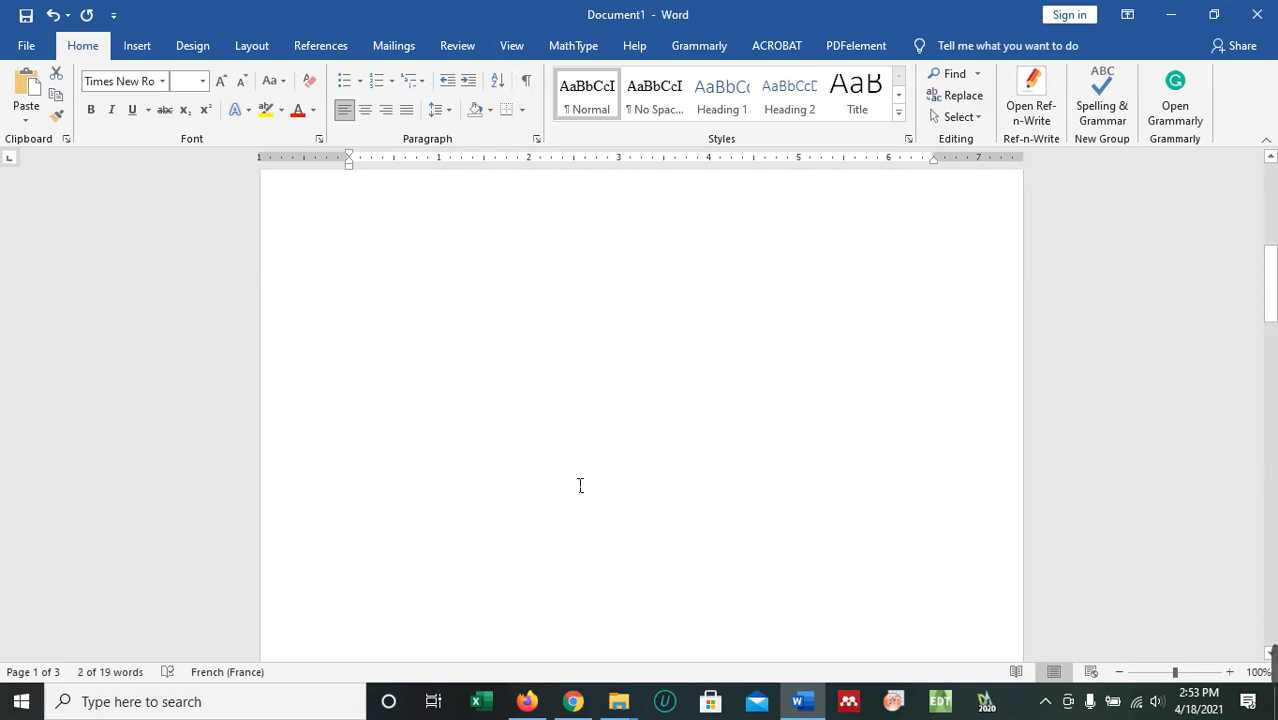
scroll(580, 485, down, 3)
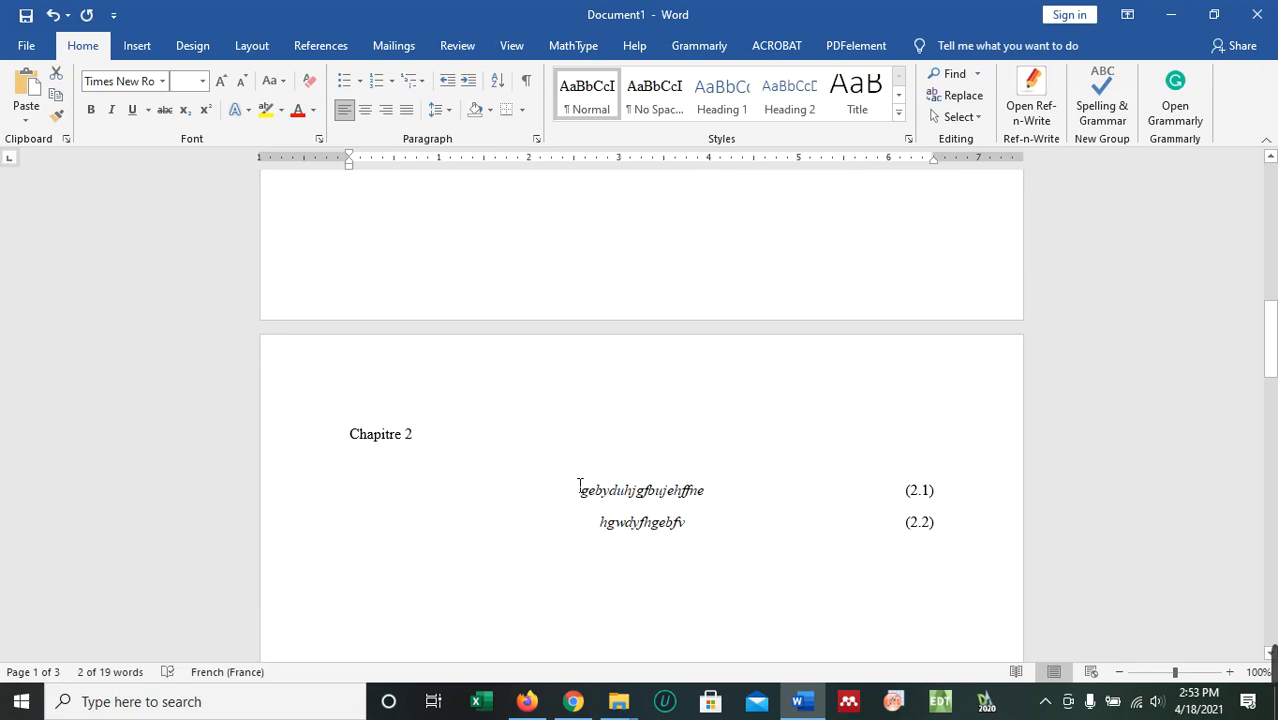
- With formatting marks hidden, review the equation numbers under Chapitre 2 and Chapitre 3, then return to the document title
click(714, 548)
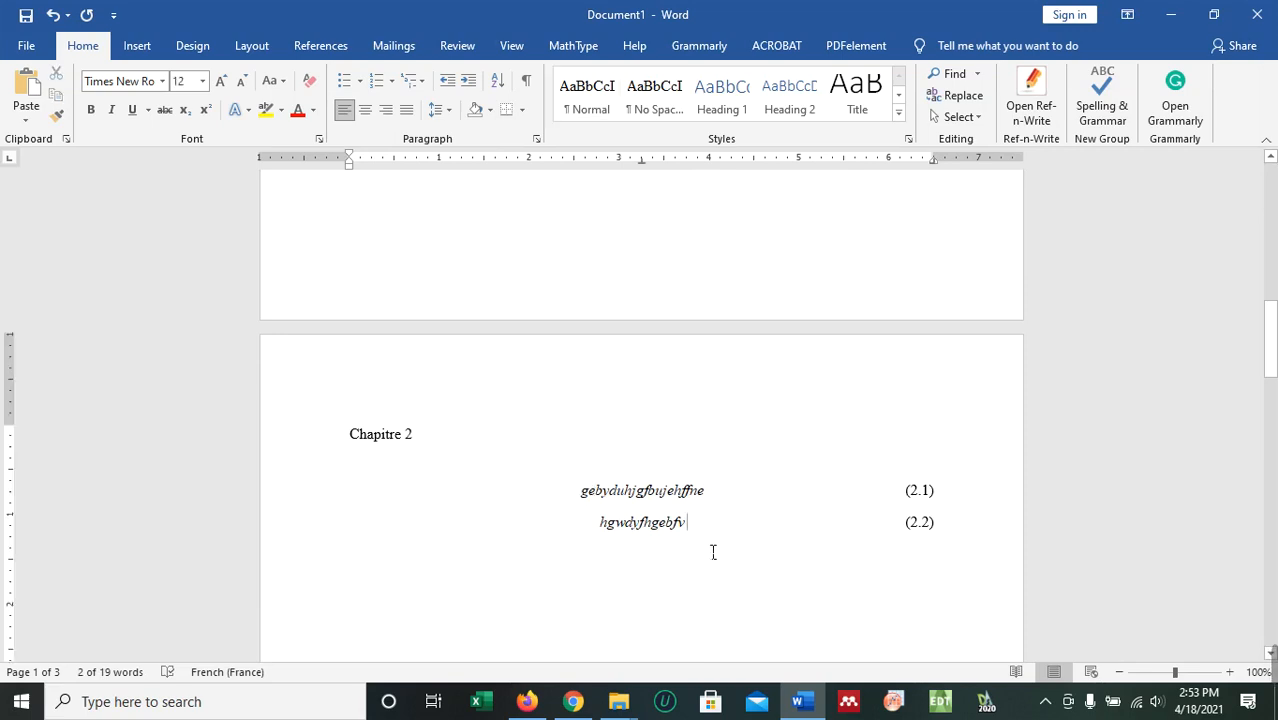
scroll(680, 570, down, 8)
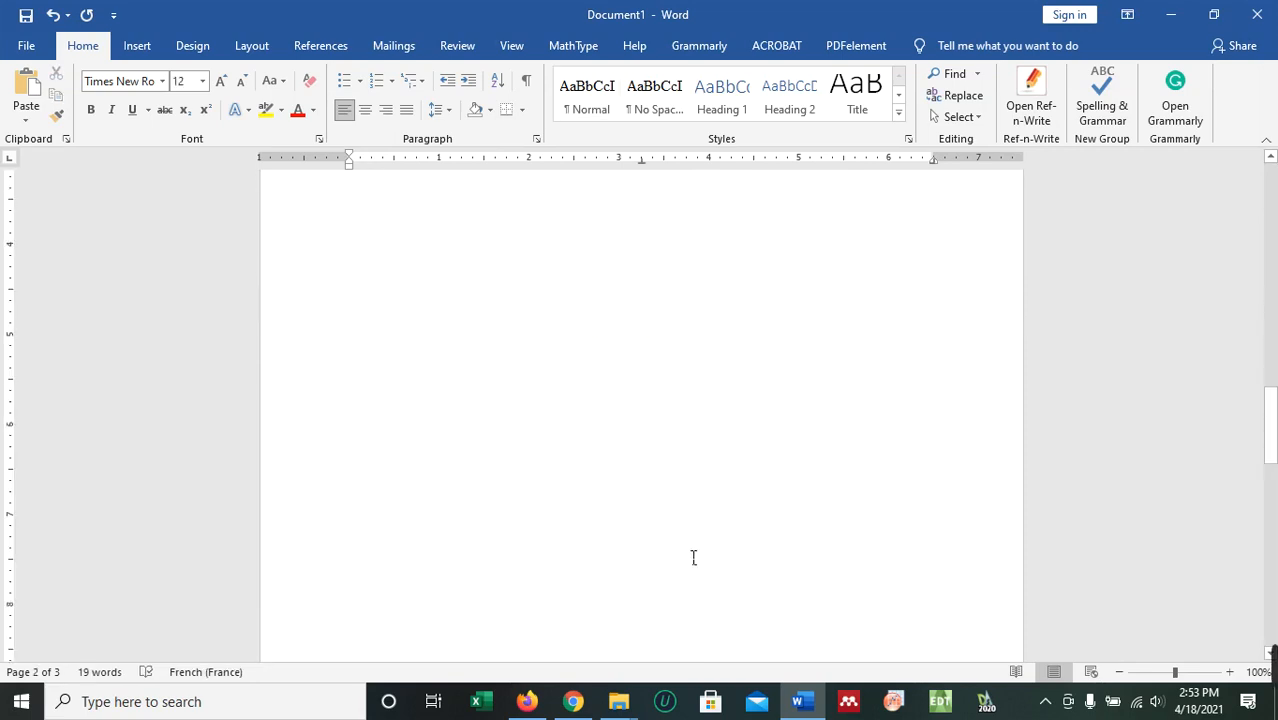
scroll(732, 480, up, 6)
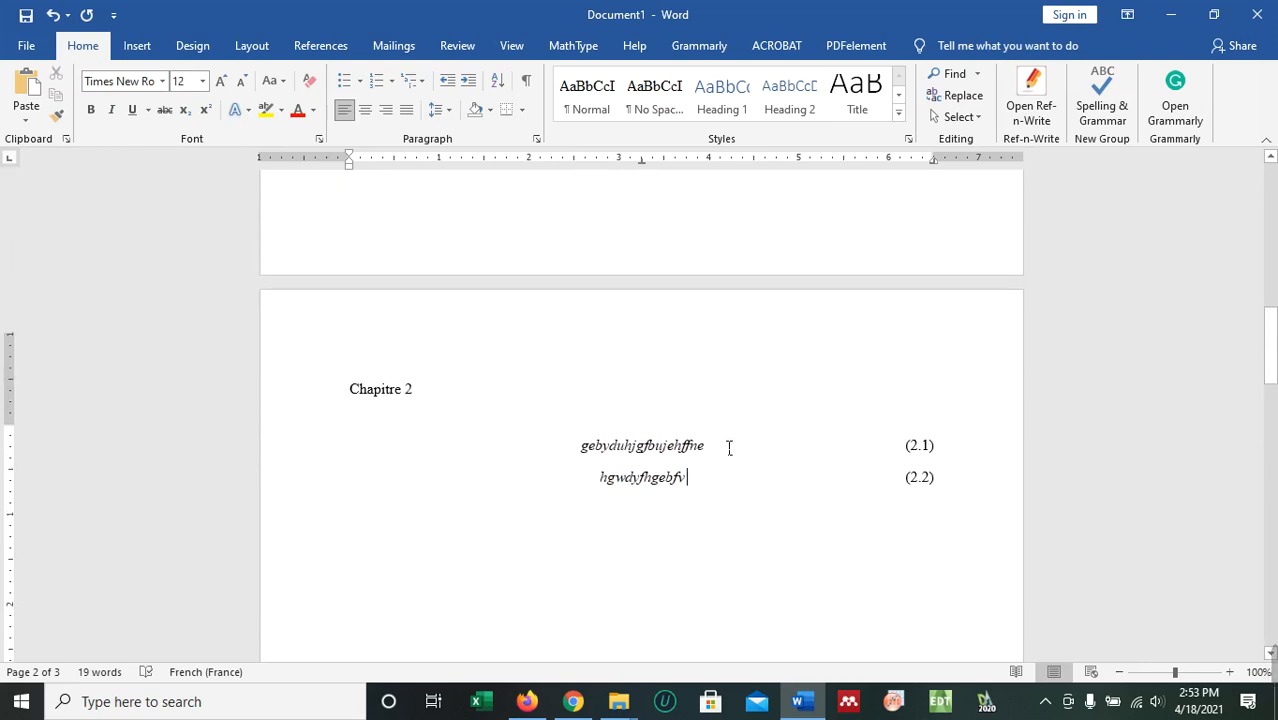
scroll(729, 447, down, 12)
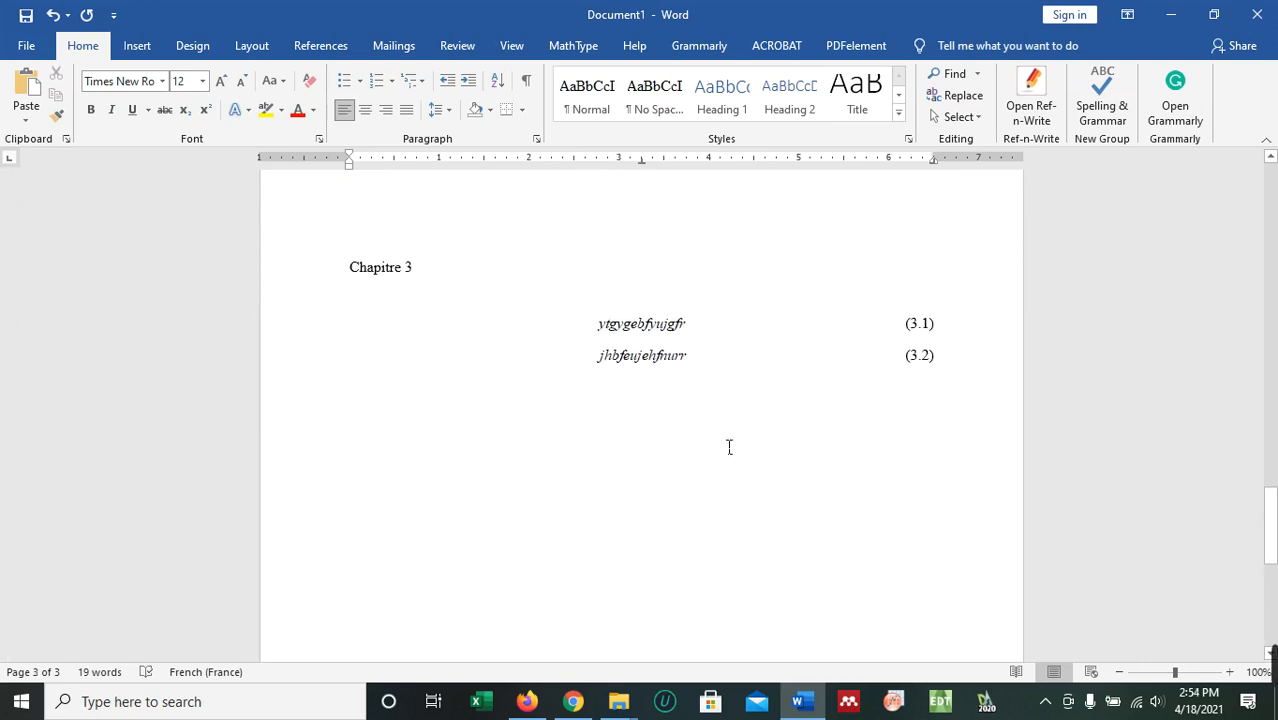
scroll(731, 436, down, 3)
scroll(739, 426, up, 1)
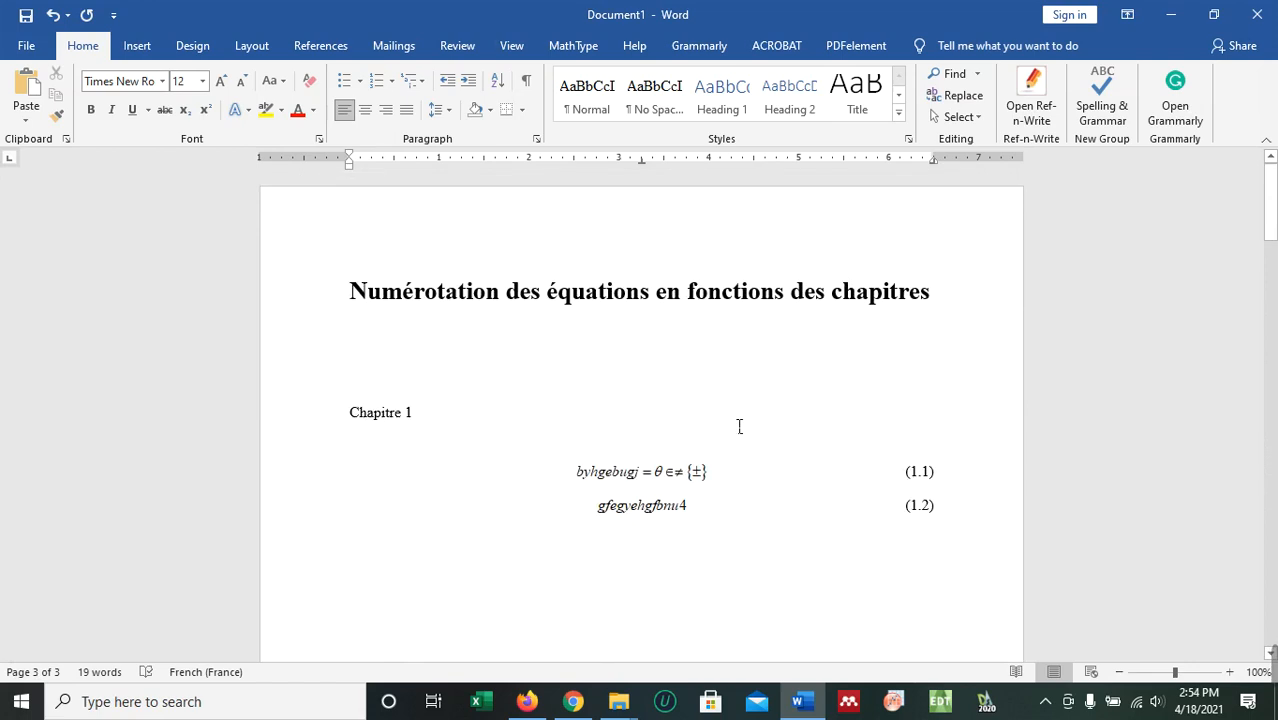
- Display the MathType equation commands and check the numbered equations under Chapitre 1
click(588, 52)
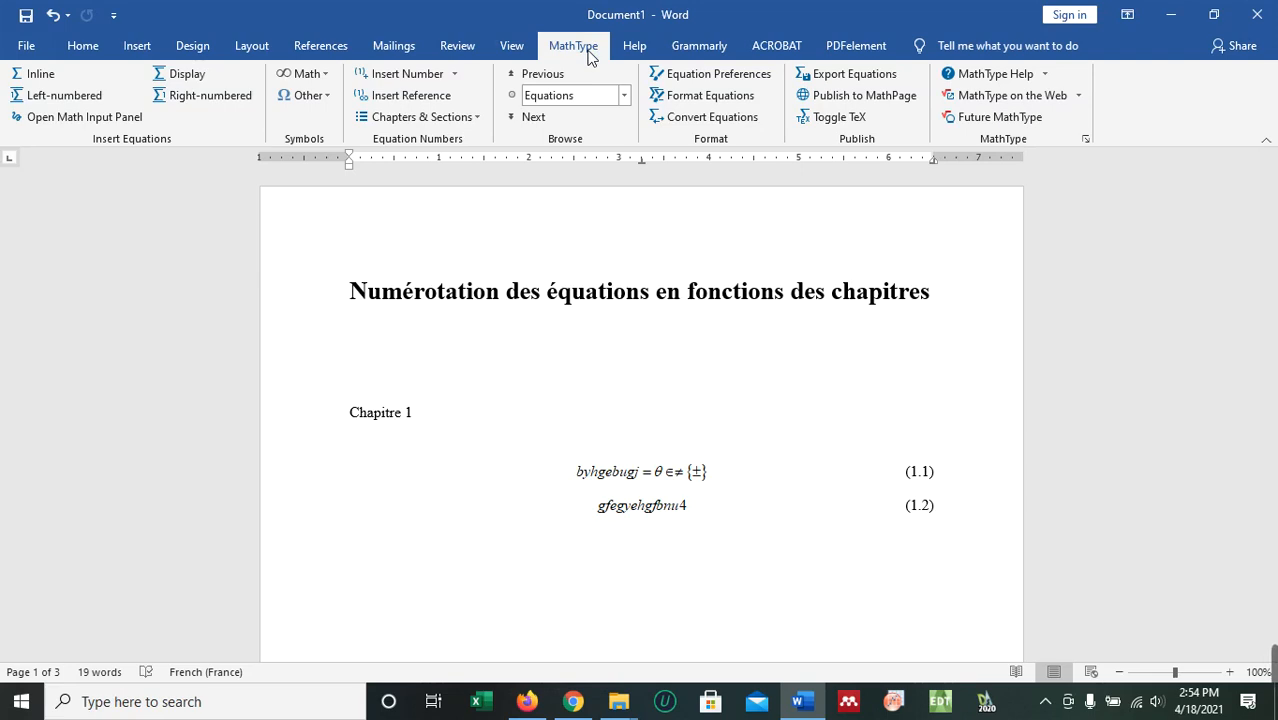
scroll(700, 550, down, 3)
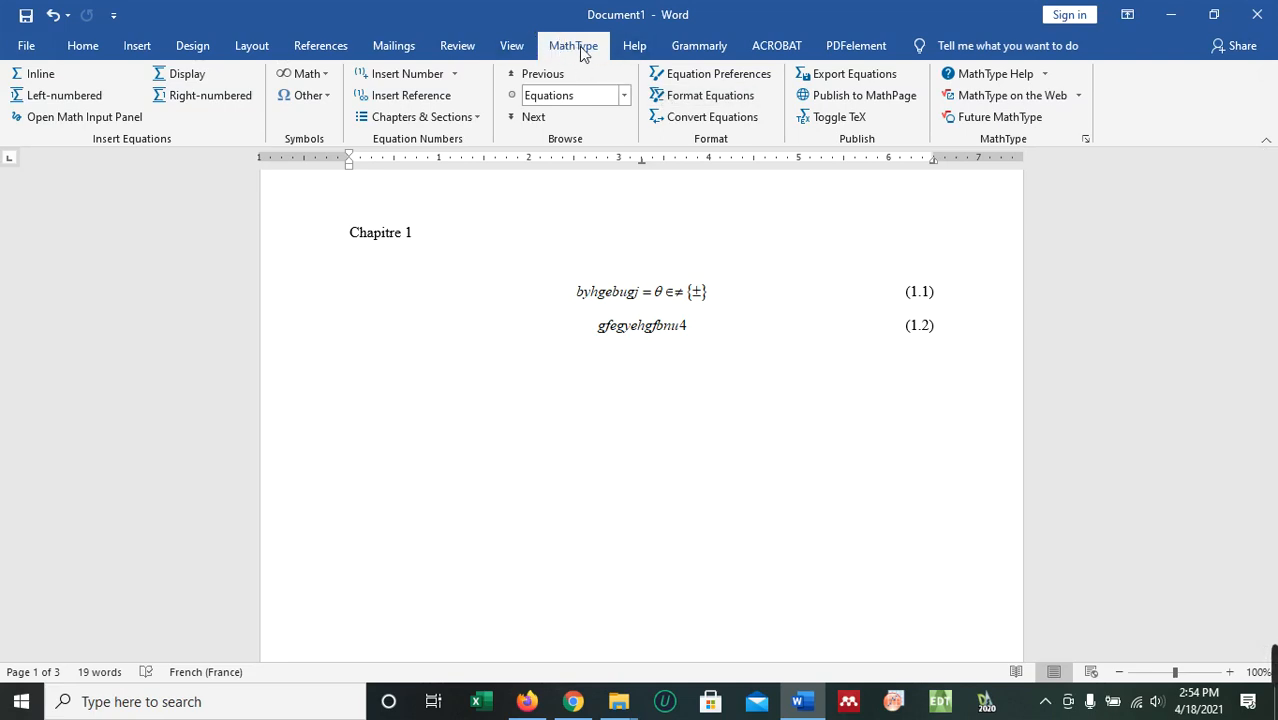
scroll(639, 331, up, 3)
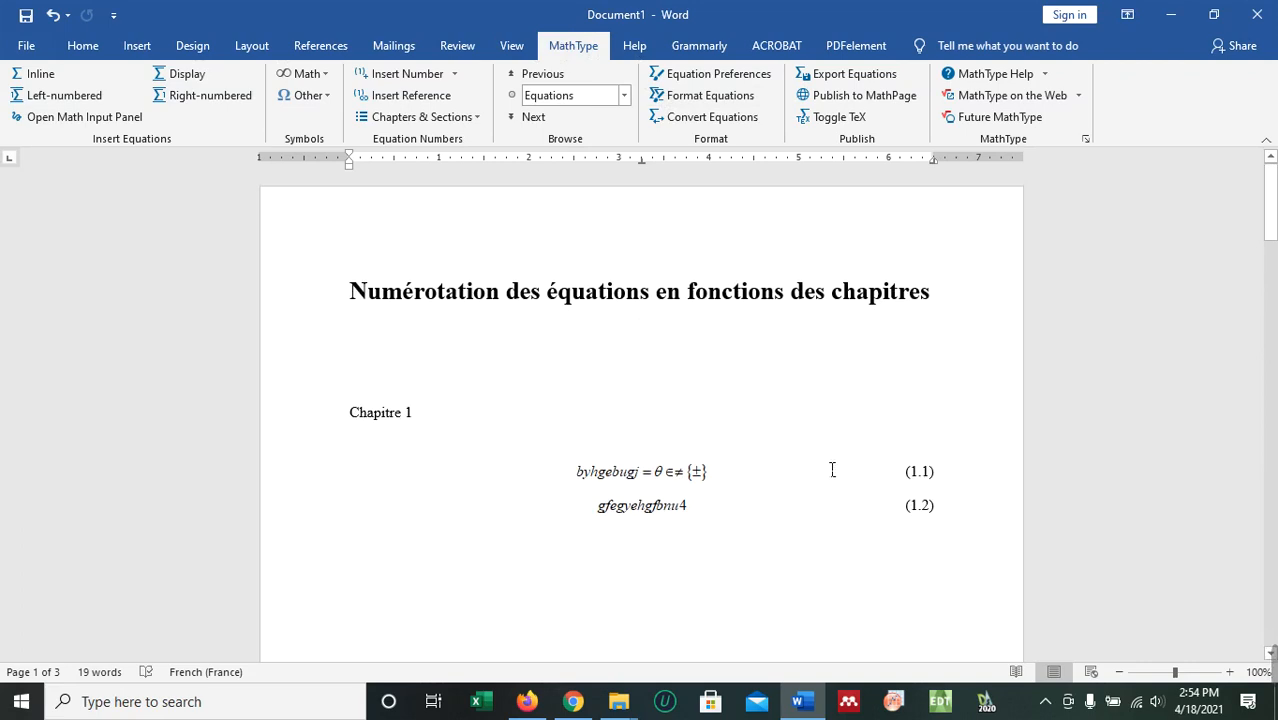
- Show the document's formatting marks and review the red equation chapter markers, page breaks and equation numbers through Chapitre 3
click(82, 45)
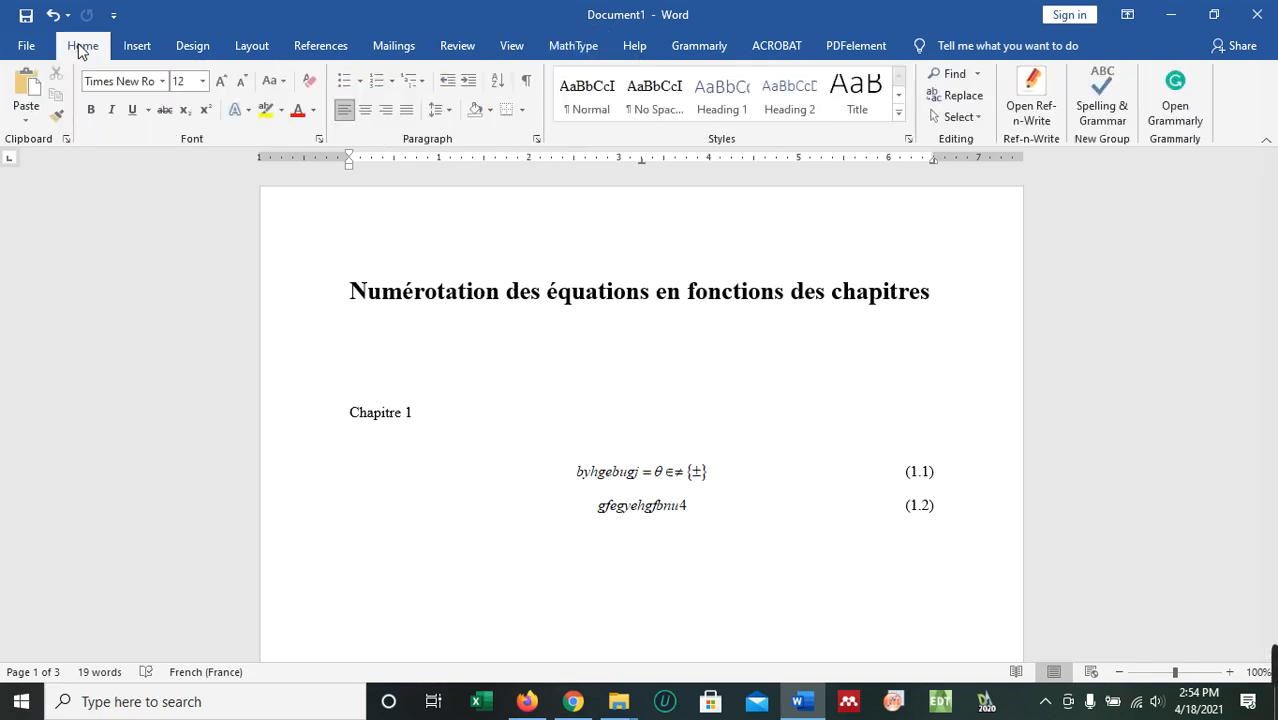
click(526, 80)
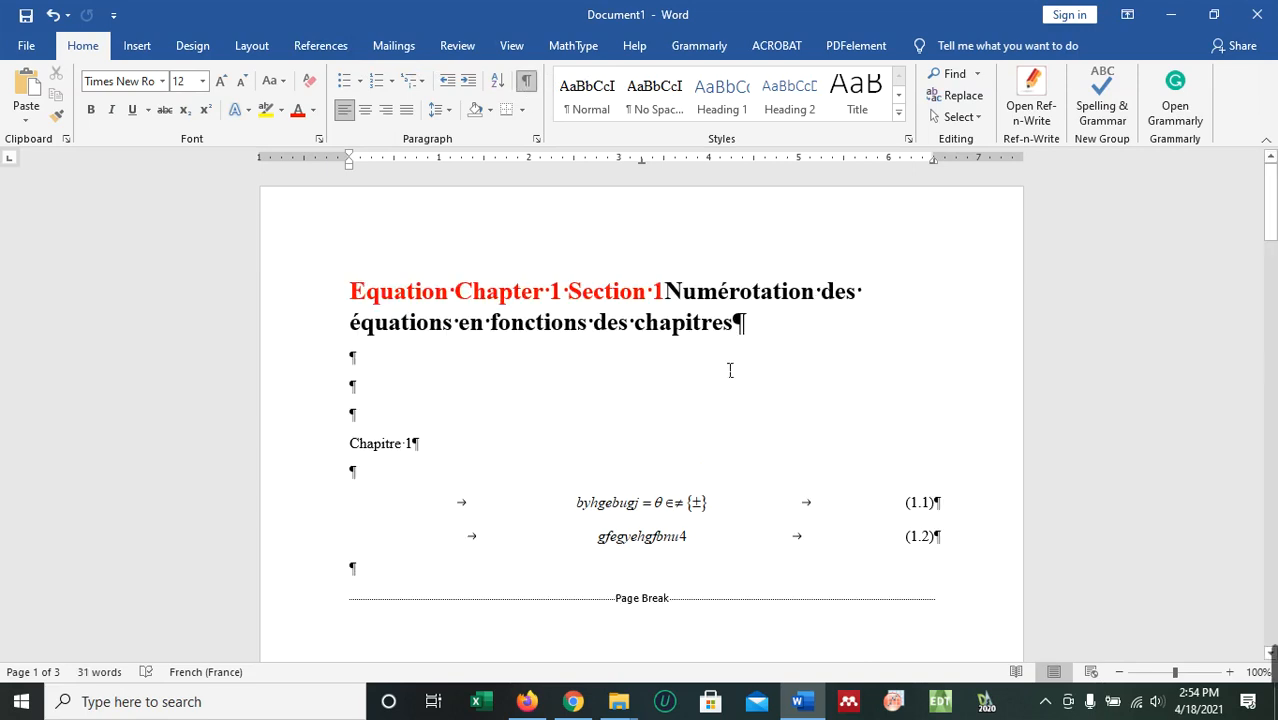
scroll(730, 370, down, 3)
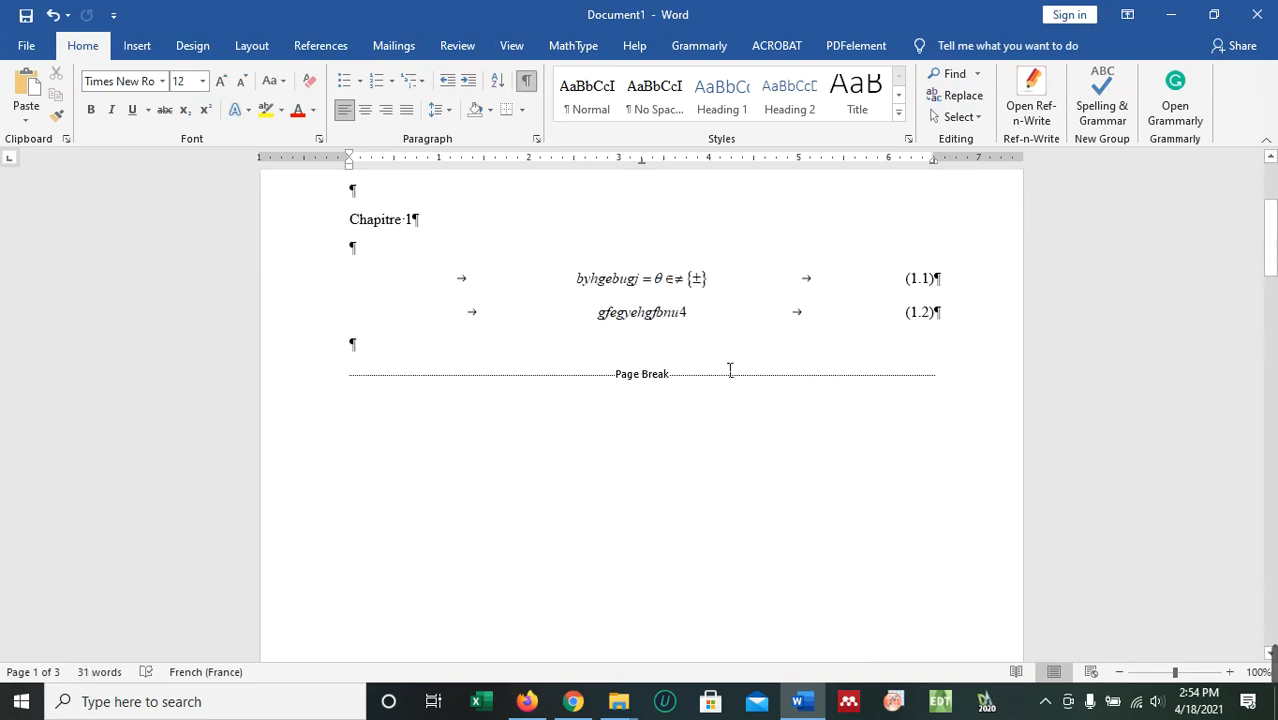
scroll(730, 370, up, 3)
scroll(725, 370, down, 3)
scroll(725, 370, down, 10)
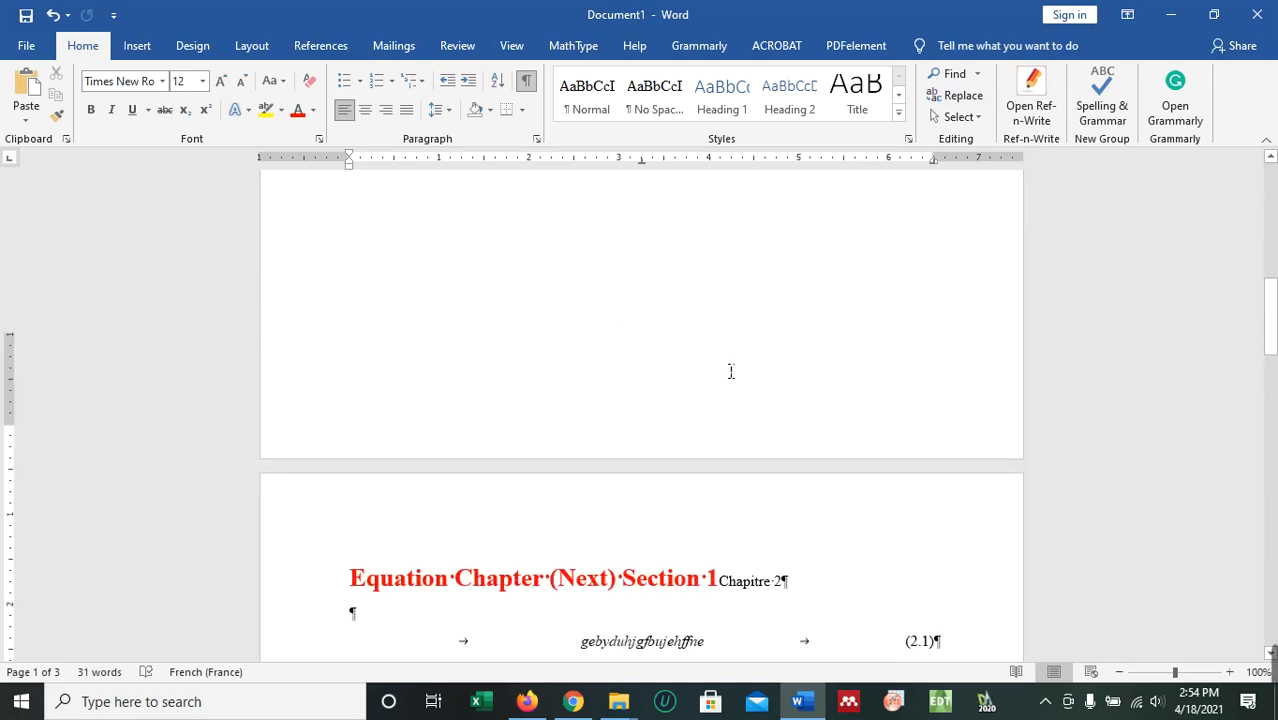
scroll(730, 371, down, 3)
scroll(730, 371, up, 4)
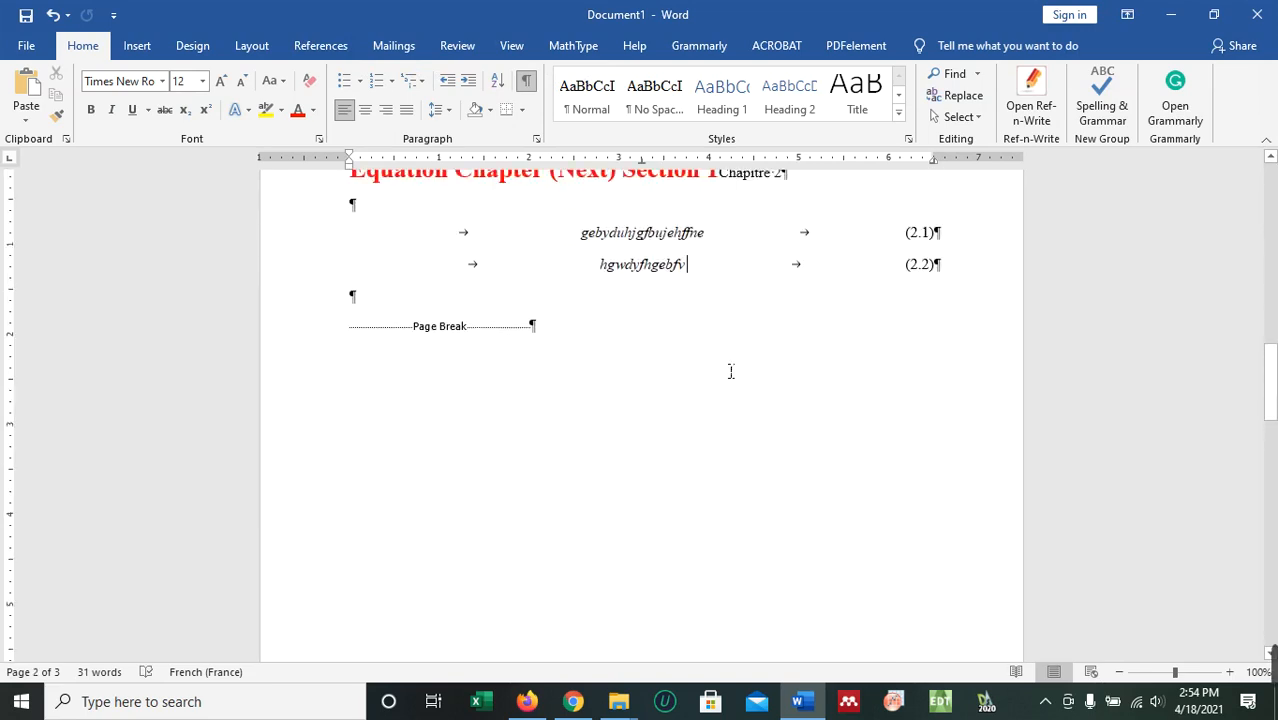
scroll(730, 371, down, 1)
scroll(730, 371, up, 1)
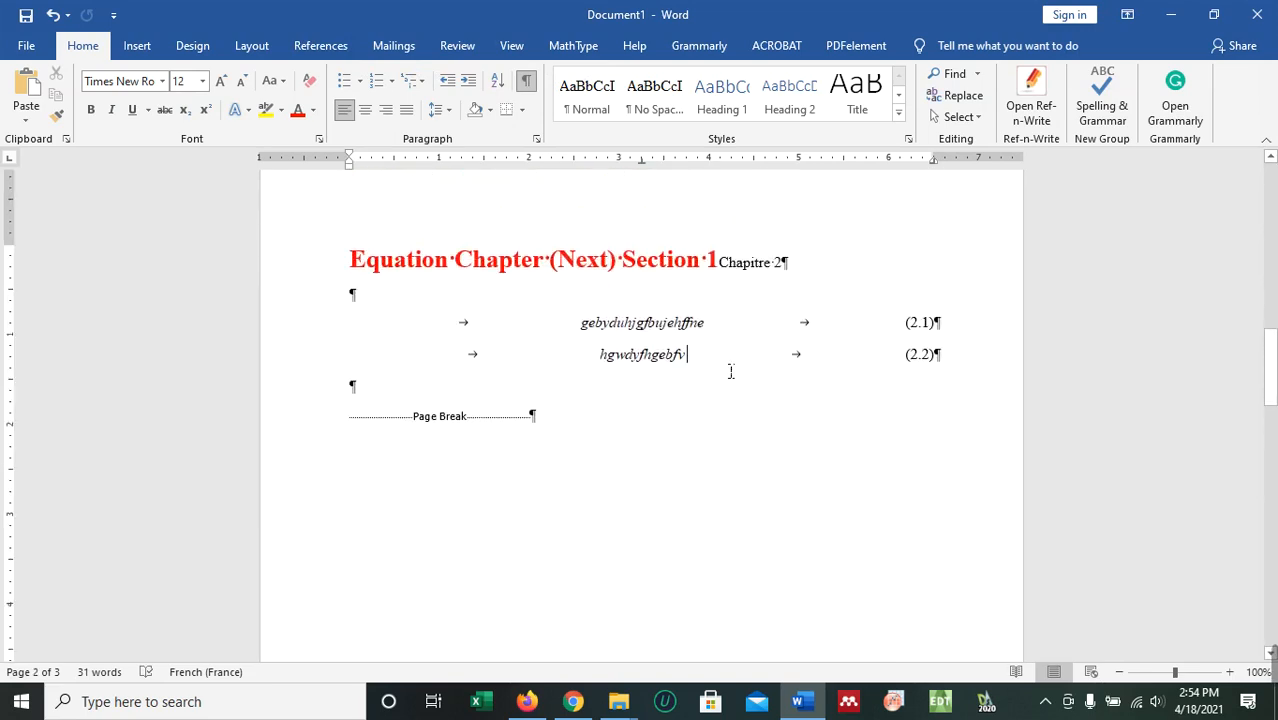
scroll(727, 366, up, 3)
scroll(774, 372, down, 15)
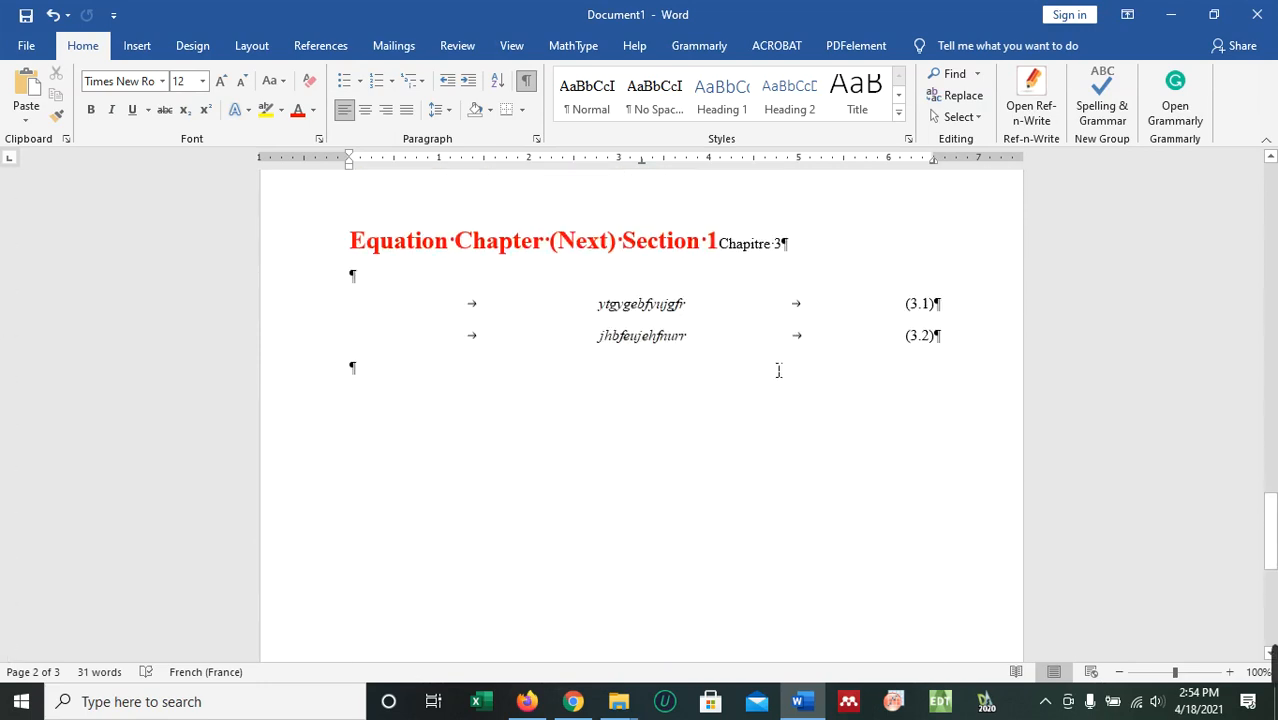
- Highlight the whole document back to its title, clear the selection, and review the Chapitre 1 equations and page break
drag(993, 348, 262, 296)
click(508, 458)
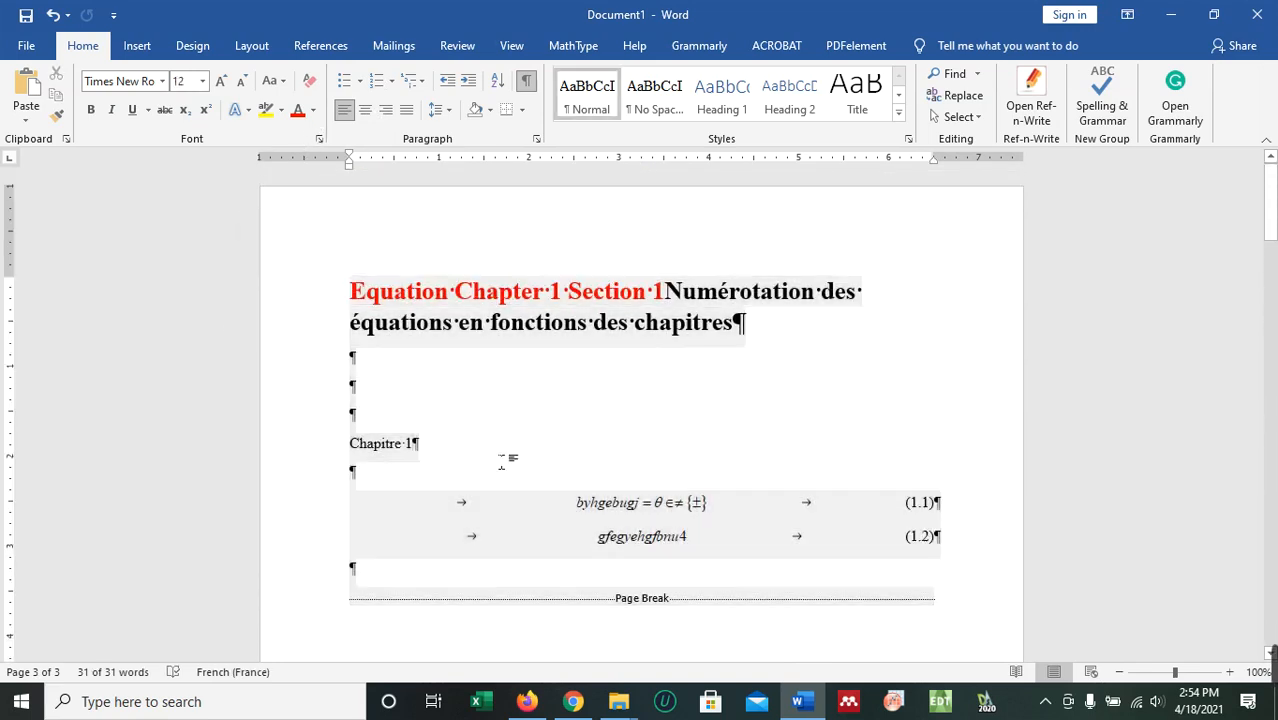
scroll(611, 479, down, 1)
scroll(611, 479, down, 1)
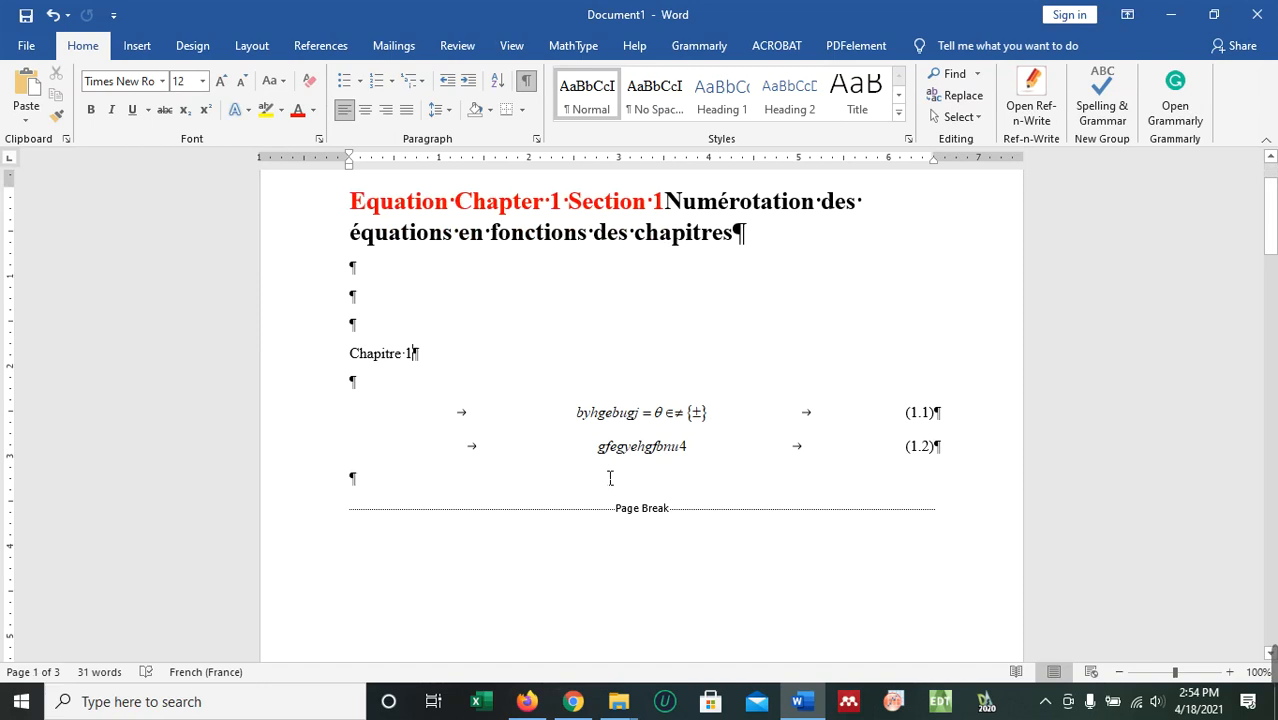
scroll(551, 448, down, 1)
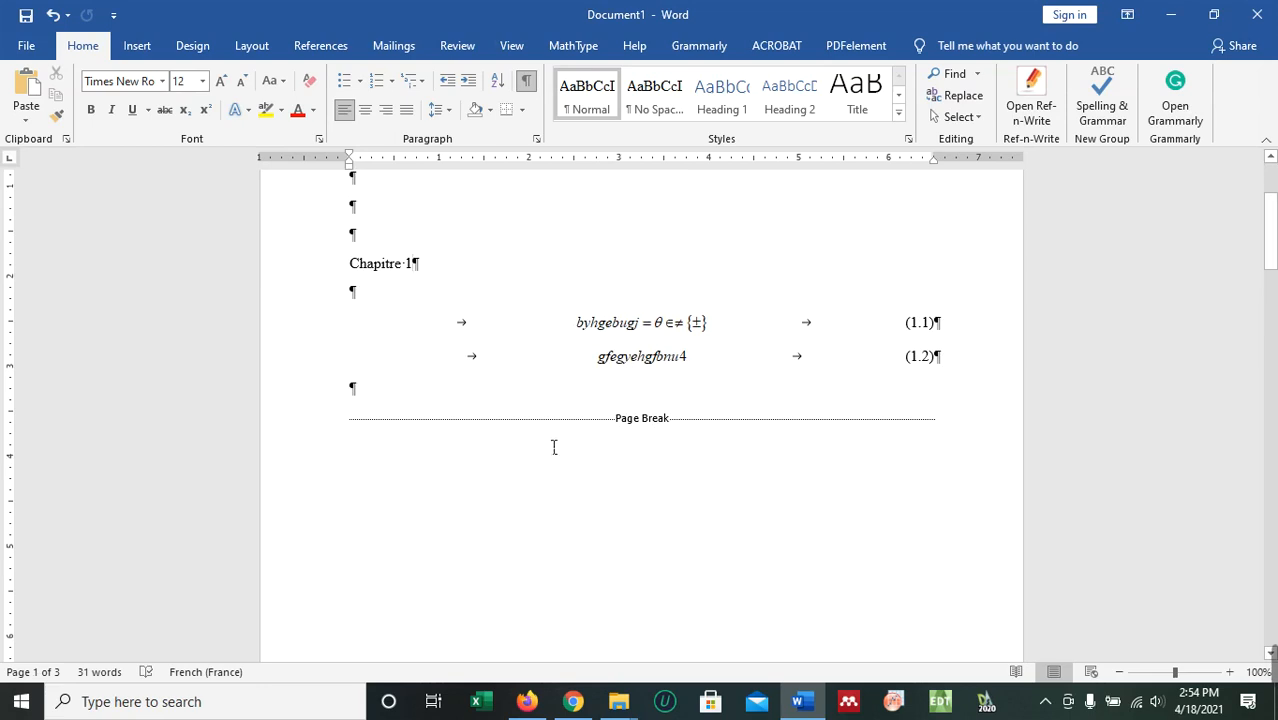
scroll(730, 411, down, 2)
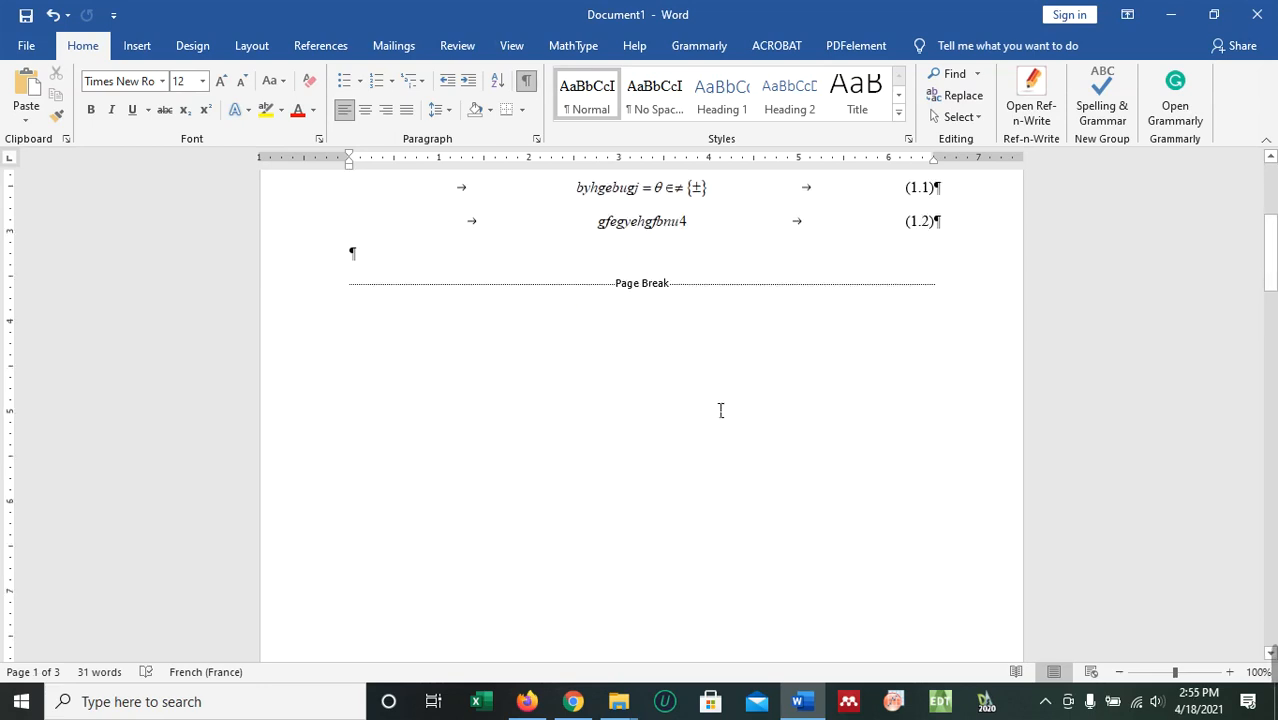
click(616, 424)
mouse_move(1273, 663)
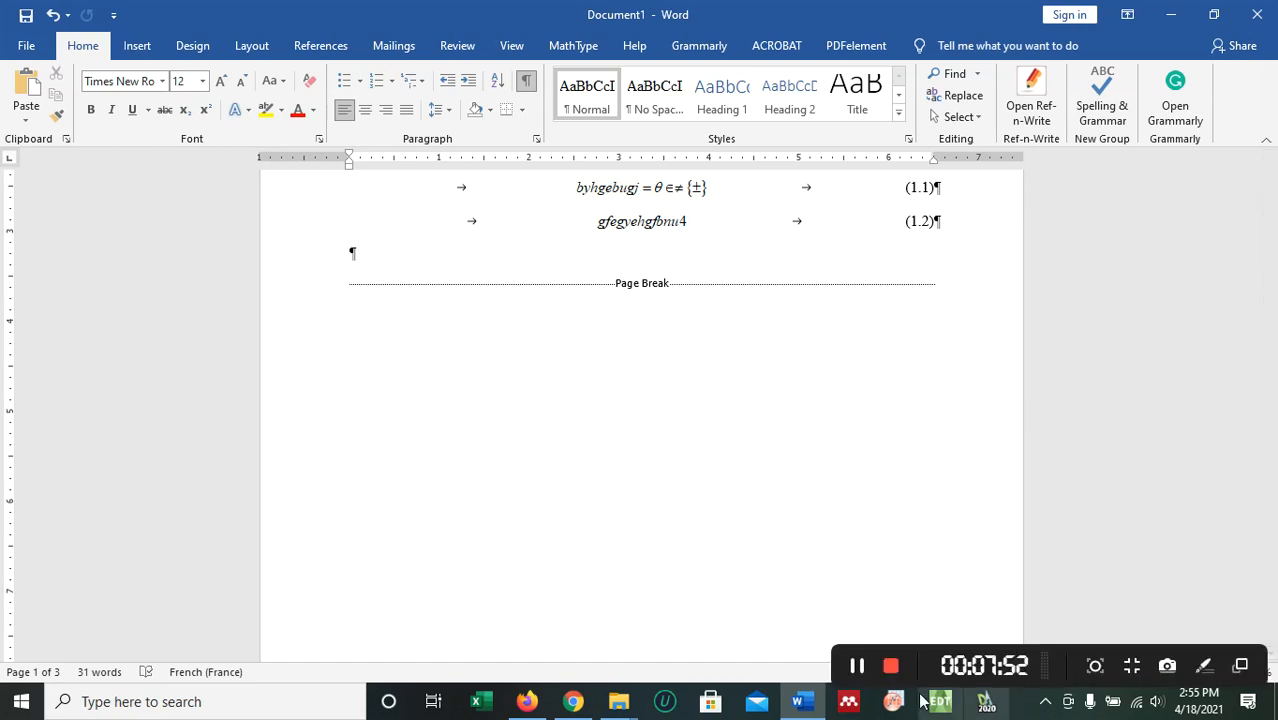